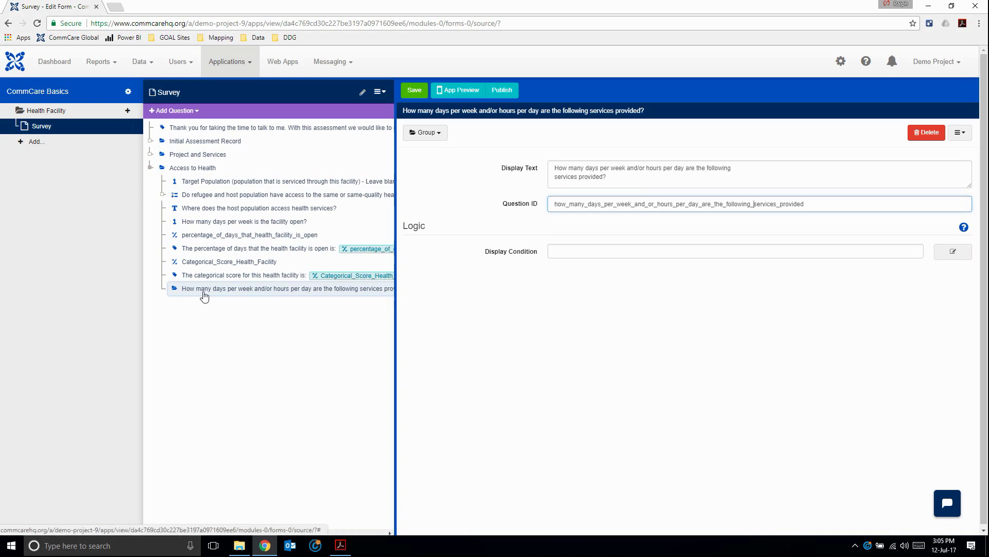
# Step: Switch to the PDF assessment form in Acrobat Reader and examine the OPD row of question 13, including its days and waiting-time columns
pyautogui.hotkey('alt', 'Tab')
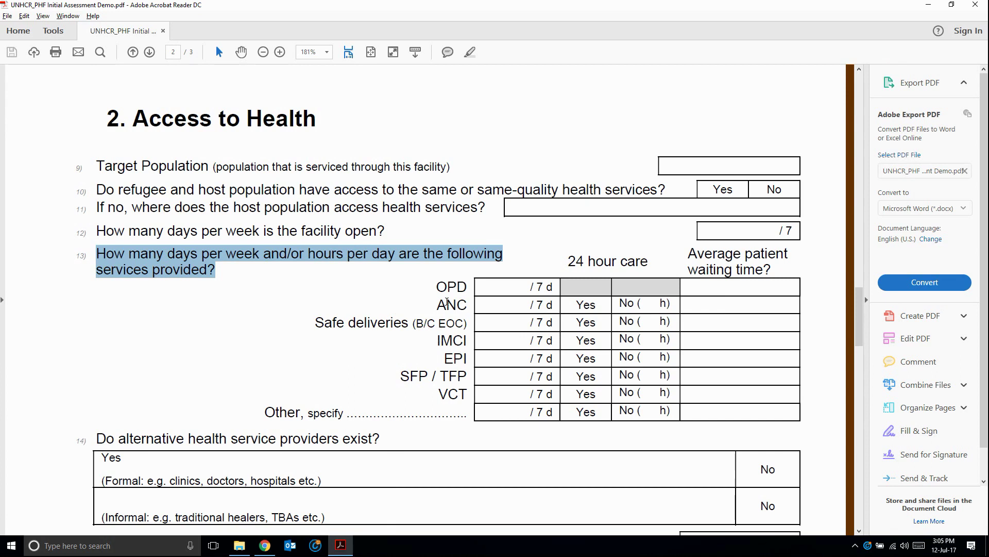
pyautogui.moveTo(439, 287); pyautogui.dragTo(466, 286)
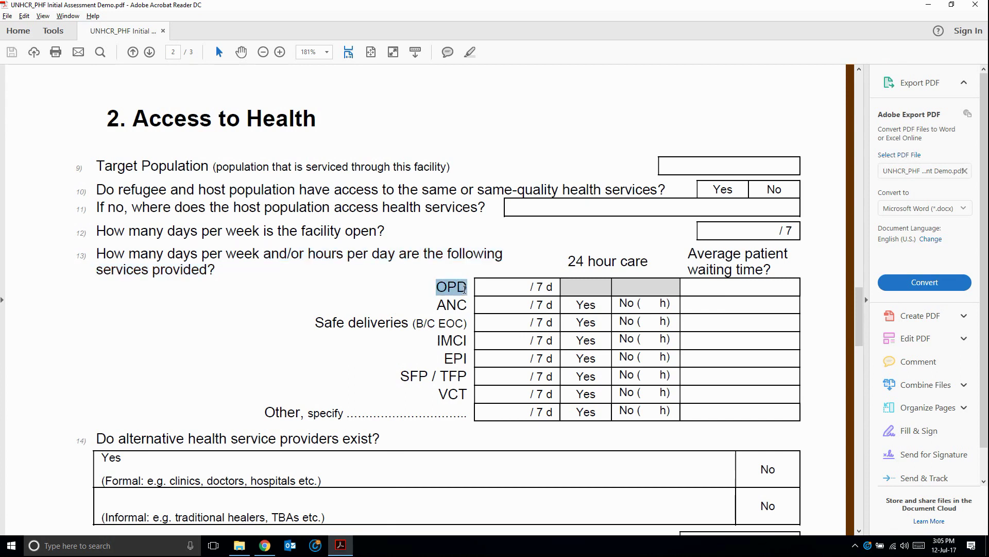
pyautogui.click(503, 286)
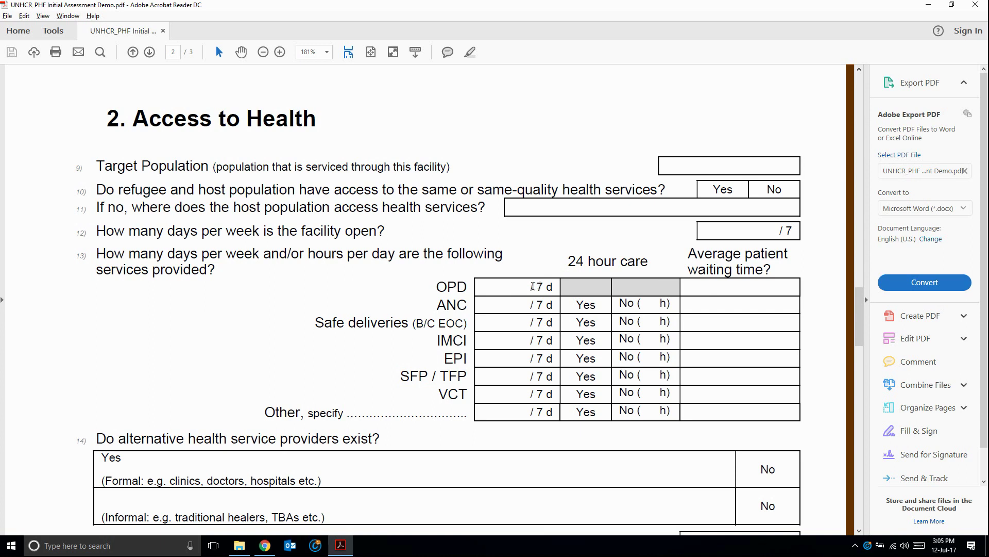
pyautogui.moveTo(533, 286); pyautogui.dragTo(733, 289)
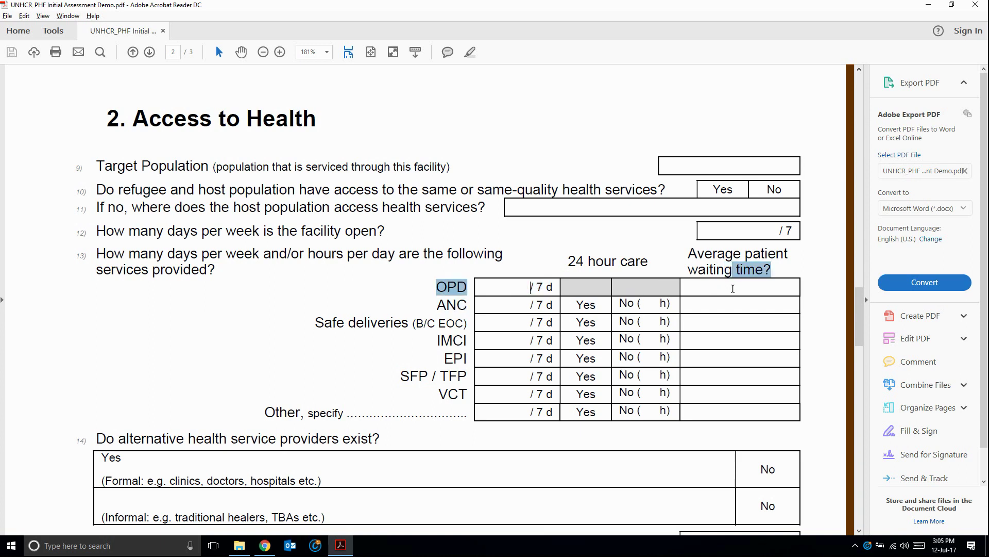
pyautogui.click(730, 276)
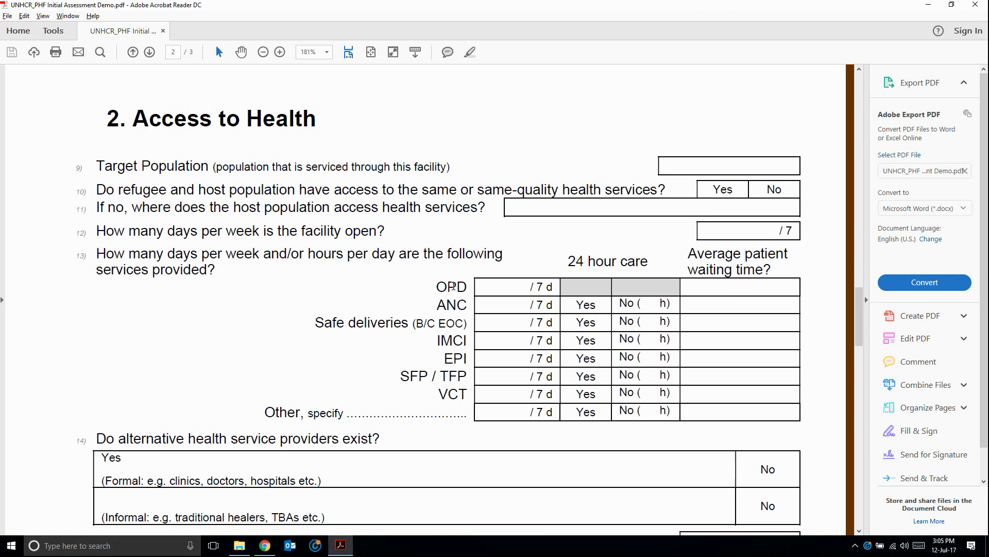
# Step: Add a question list inside the services-provided group in CommCare HQ, using "OPD" copied from the PDF as its display text
pyautogui.hotkey('alt', 'Tab')
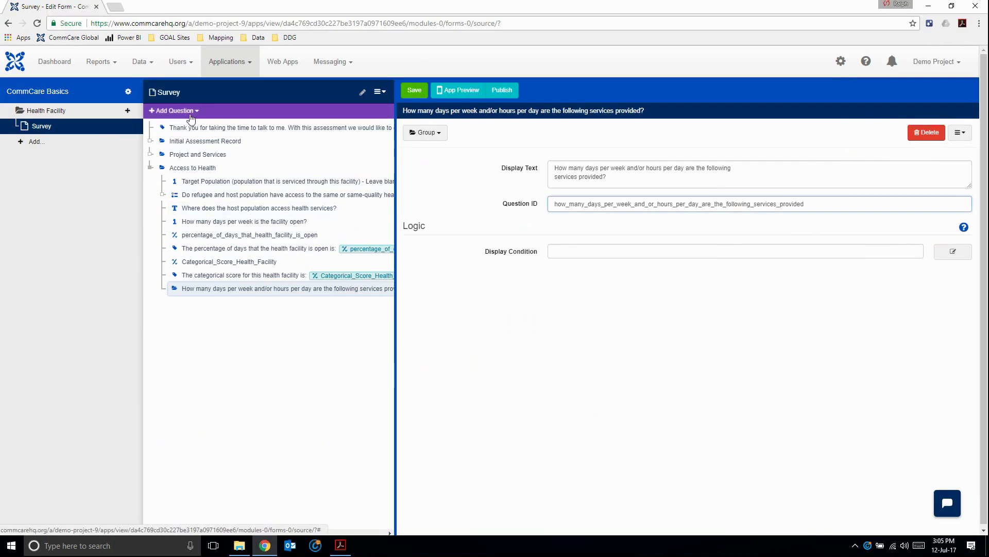
pyautogui.click(190, 116)
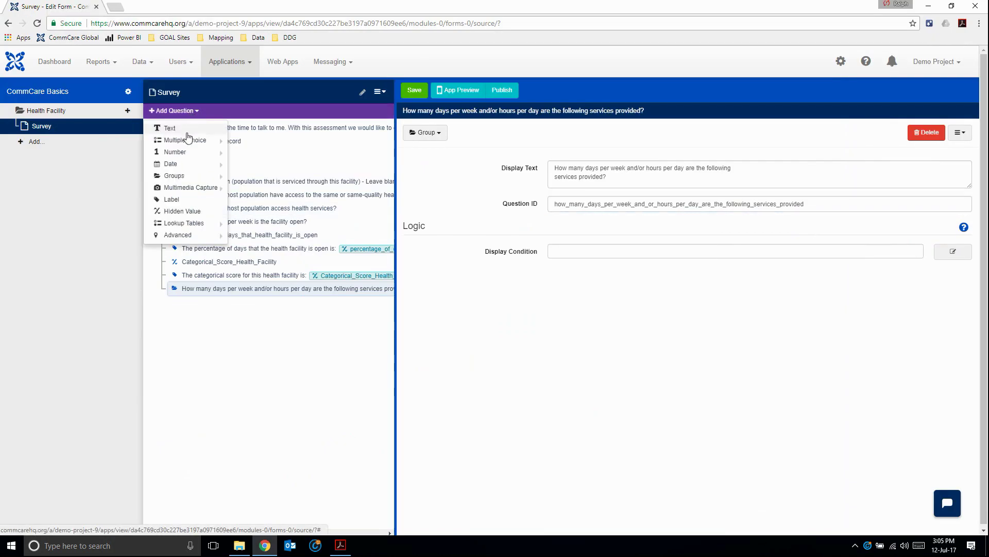
pyautogui.moveTo(186, 178)
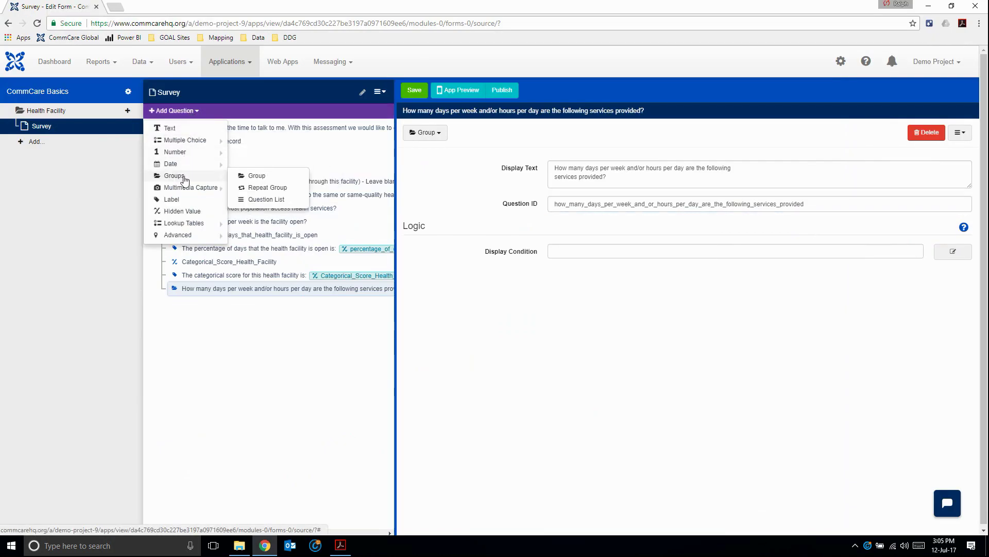
pyautogui.click(253, 200)
pyautogui.hotkey('alt', 'Tab')
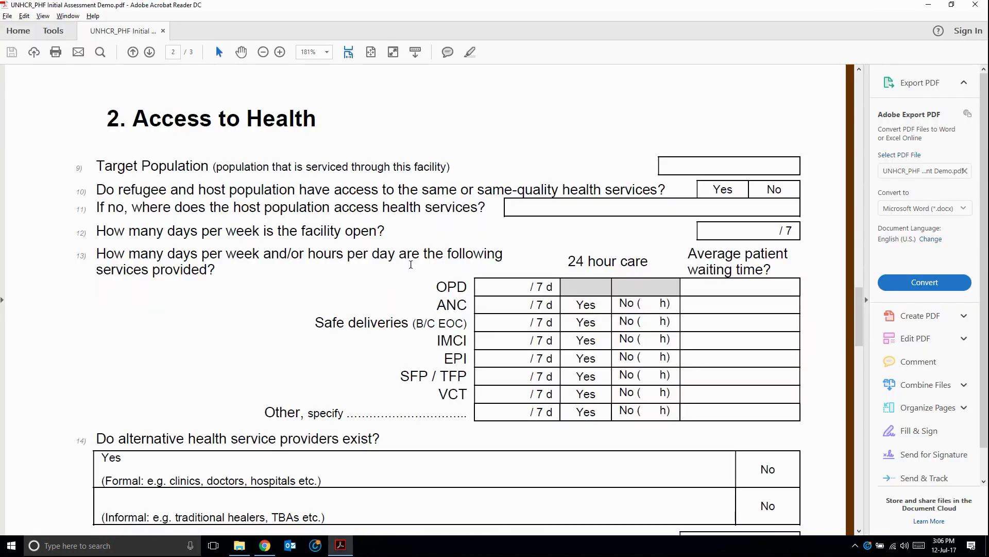
pyautogui.moveTo(443, 284); pyautogui.dragTo(467, 287)
pyautogui.hotkey('ctrl', 'c')
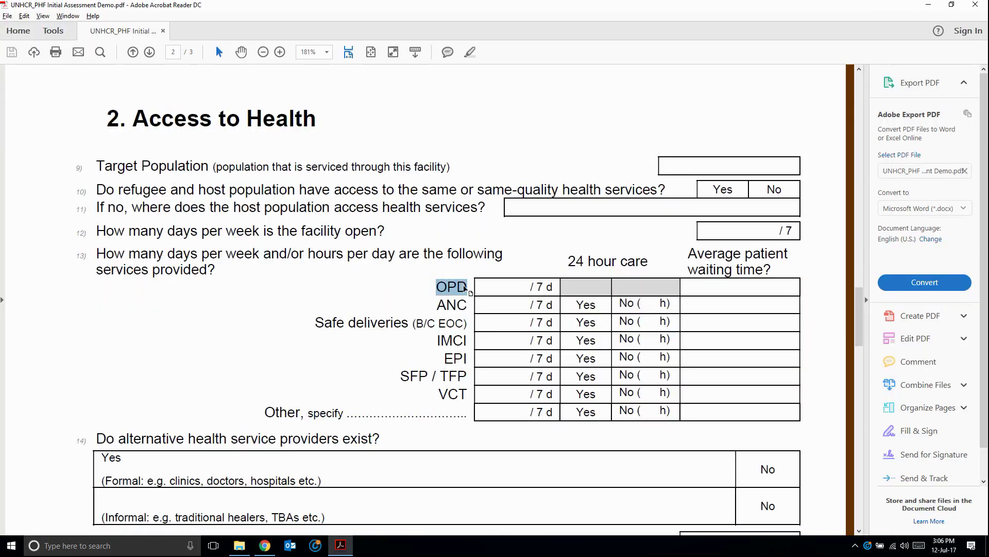
pyautogui.hotkey('alt', 'Tab')
pyautogui.hotkey('ctrl', 'v')
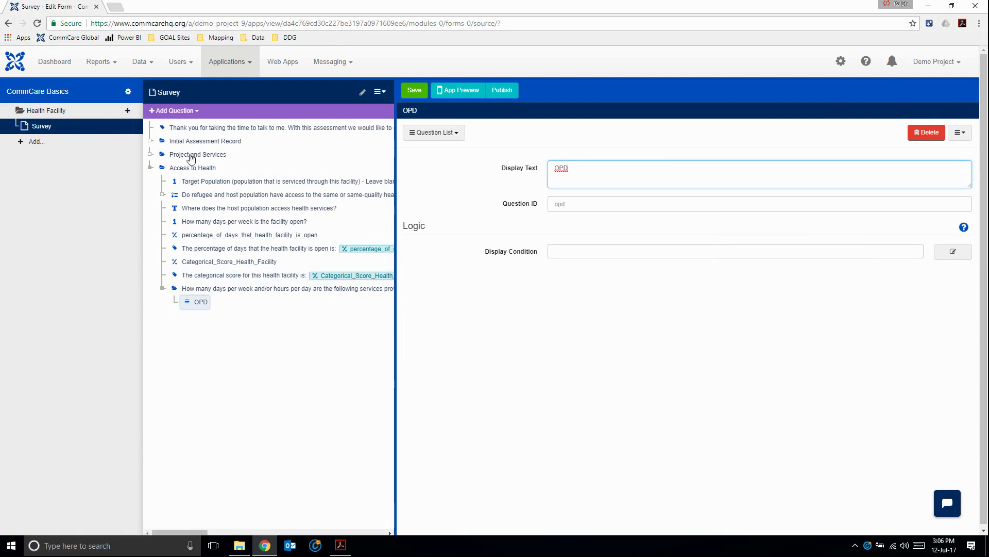
# Step: Add a label inside the OPD question list with display text "OPD" and question ID "Label"
pyautogui.click(188, 113)
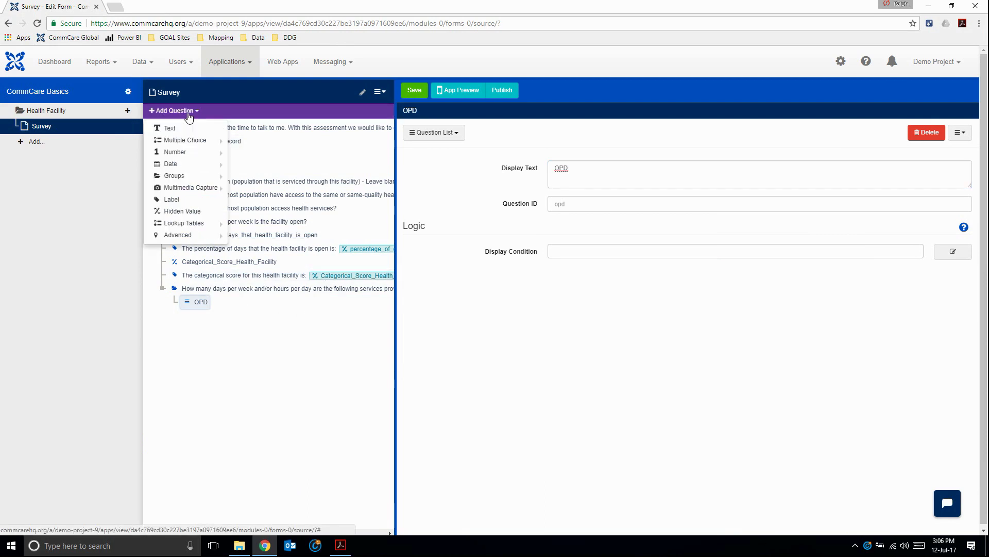
pyautogui.click(172, 199)
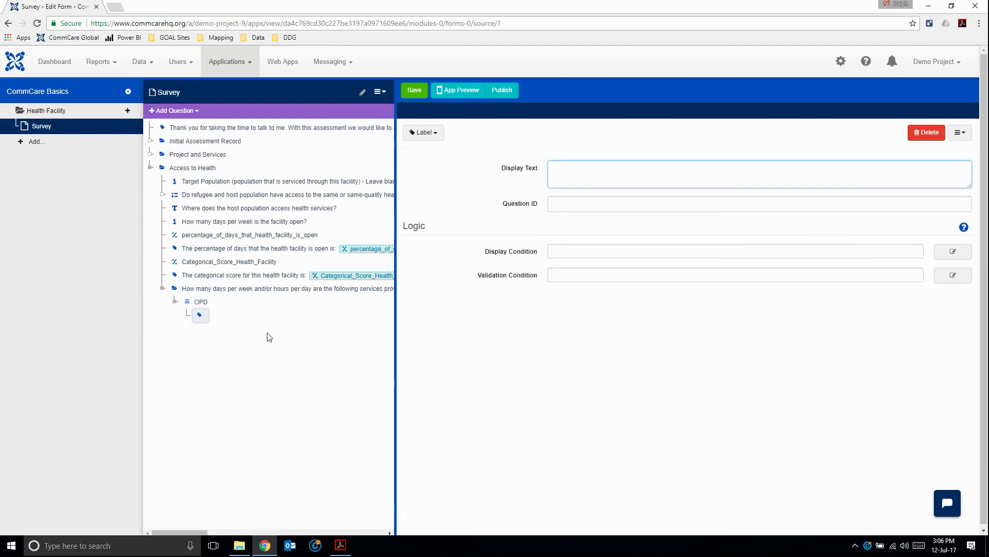
pyautogui.hotkey('alt', 'Tab')
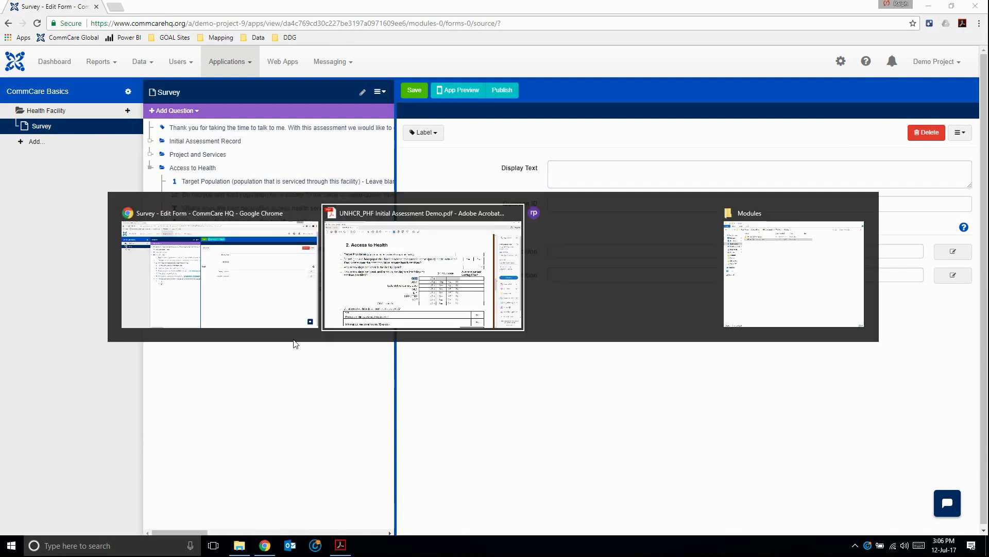
pyautogui.press('Escape')
pyautogui.write('OPD')
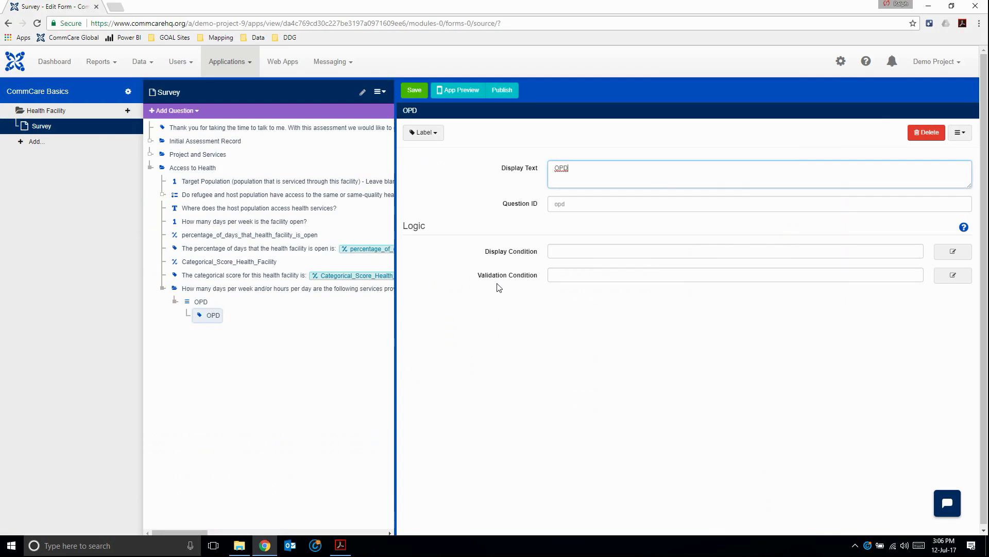
pyautogui.click(616, 203)
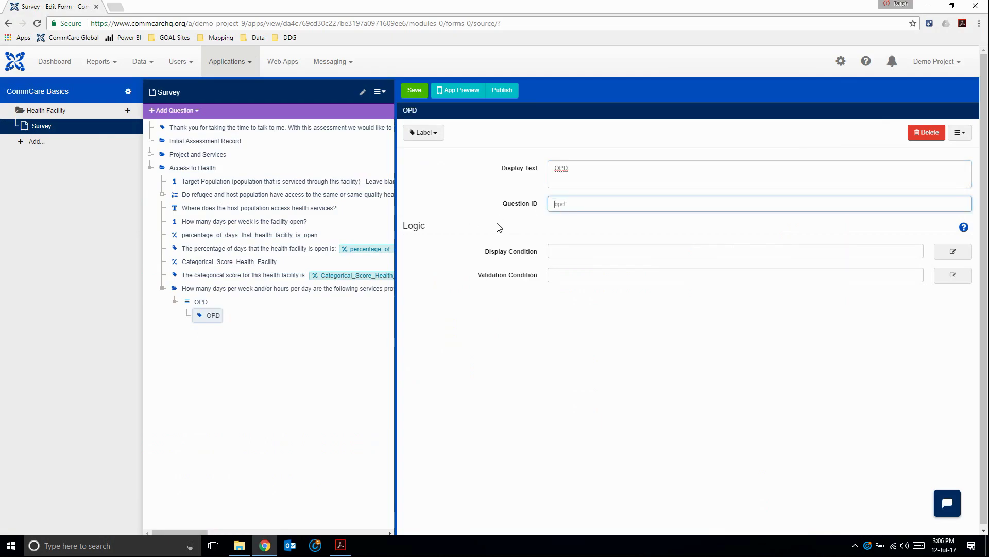
pyautogui.moveTo(212, 322)
pyautogui.mouseDown()
pyautogui.moveTo(192, 300)
pyautogui.moveTo(212, 316)
pyautogui.mouseUp()
pyautogui.hotkey('alt', 'Tab')
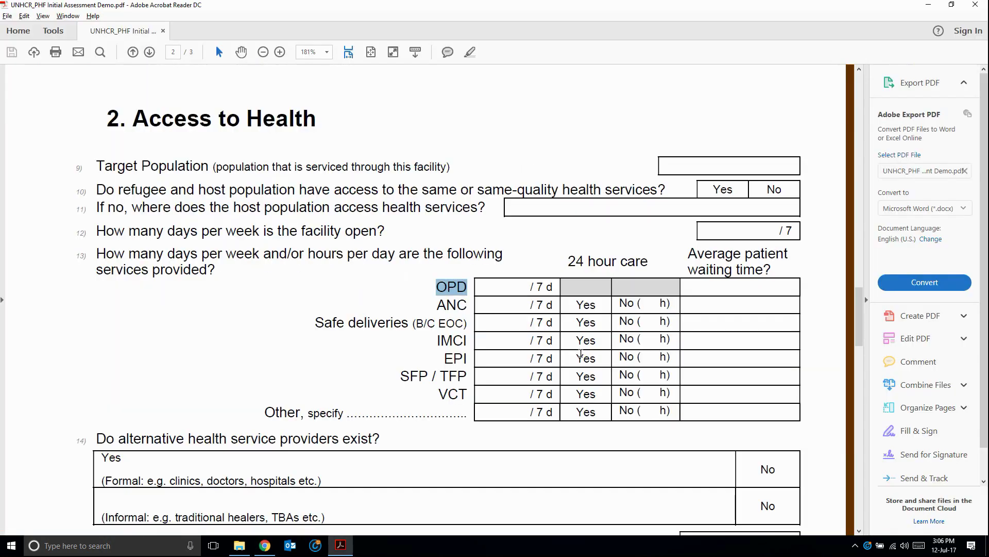
pyautogui.hotkey('alt', 'Tab')
pyautogui.write('Label')
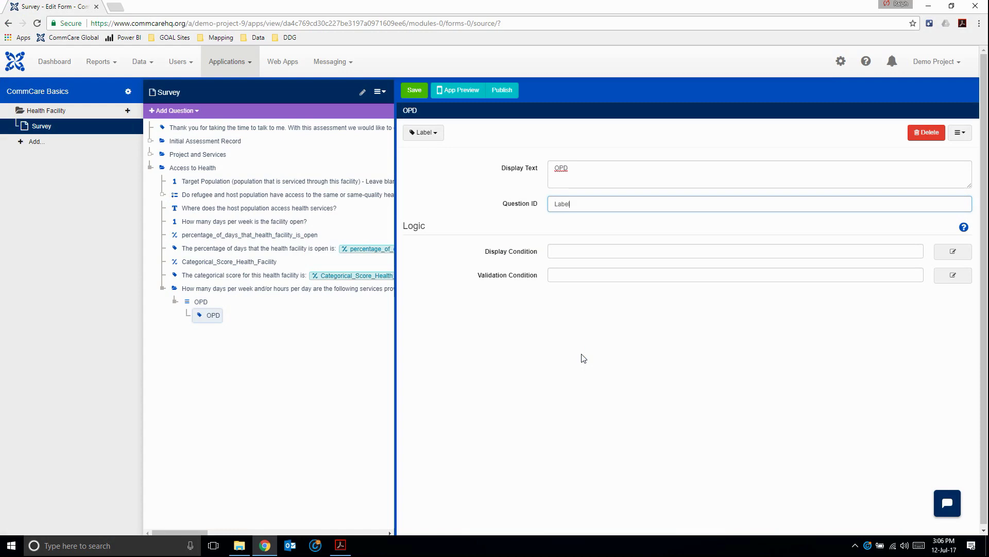
# Step: Check question 13's wording in the PDF and add an integer question "Days per week that service is provided" to the OPD list
pyautogui.hotkey('alt', 'Tab')
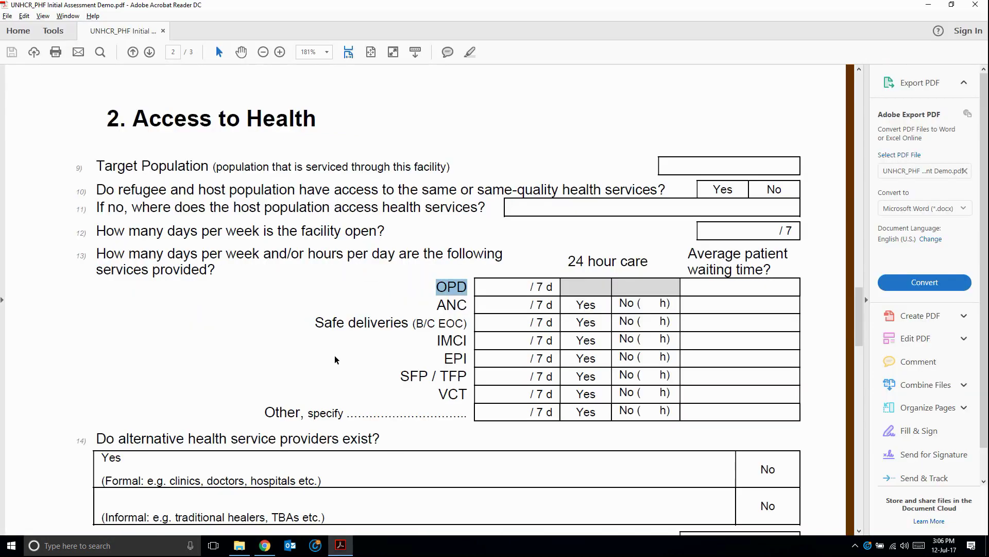
pyautogui.click(529, 290)
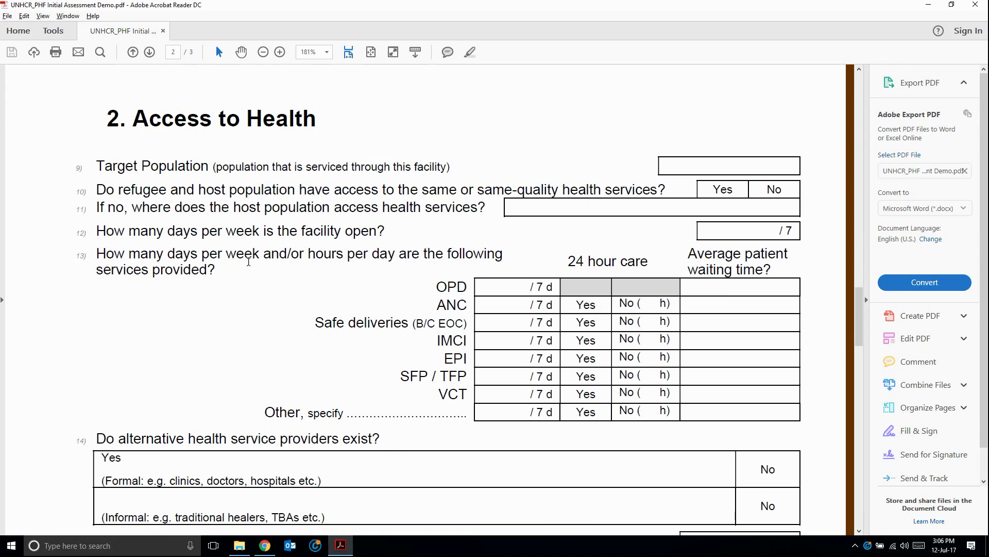
pyautogui.moveTo(168, 253); pyautogui.dragTo(258, 262)
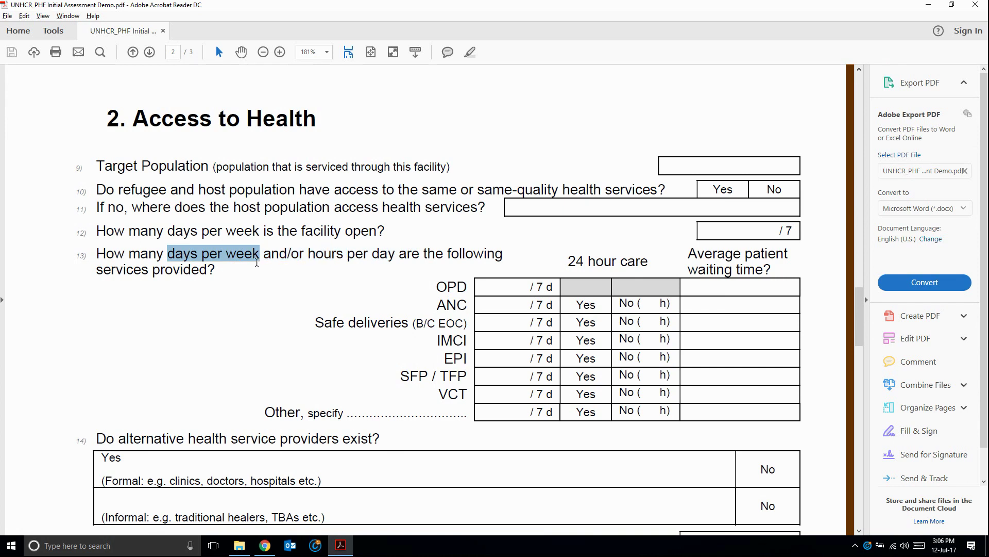
pyautogui.hotkey('alt', 'Tab')
pyautogui.hotkey('alt', 'Tab')
pyautogui.hotkey('alt', 'Tab')
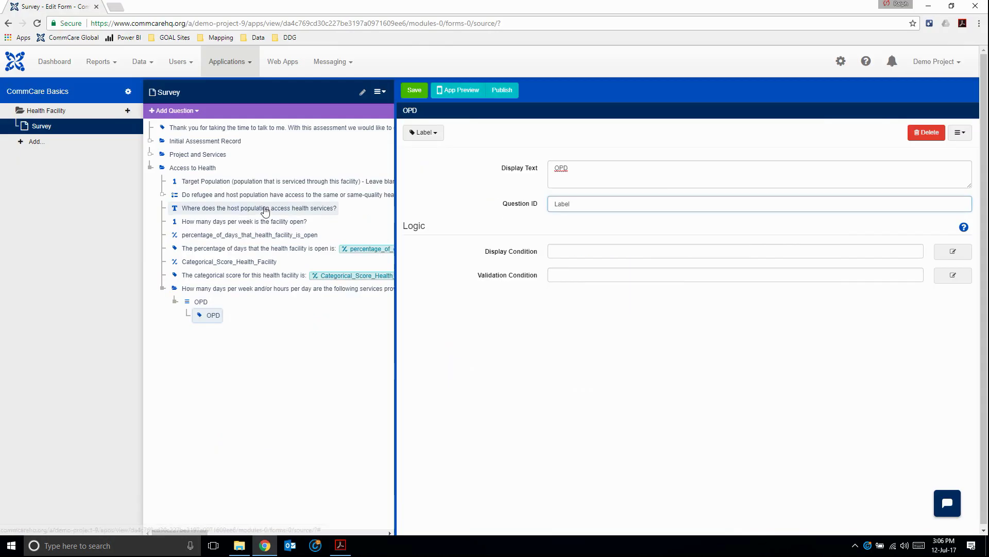
pyautogui.click(178, 111)
pyautogui.moveTo(178, 154)
pyautogui.click(248, 154)
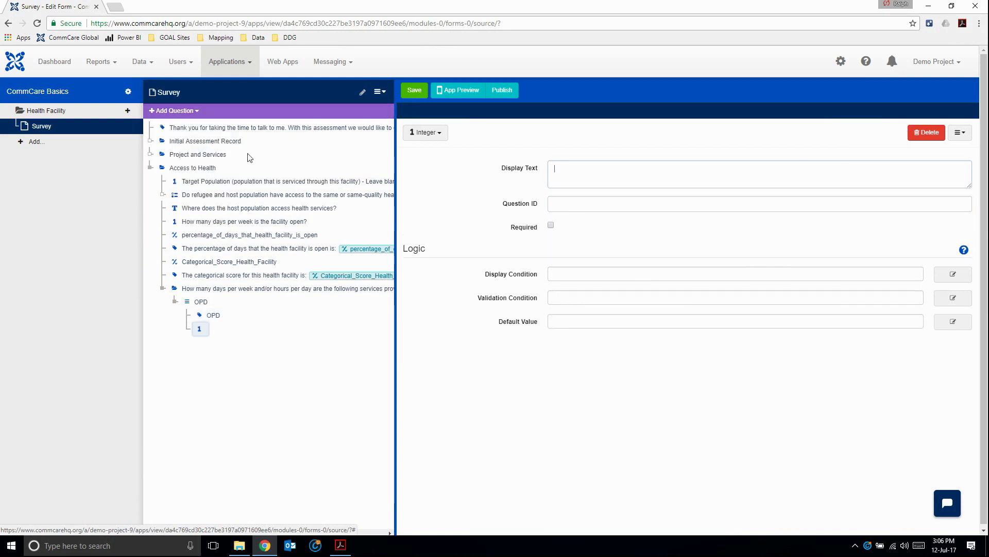
pyautogui.write('Days per w')
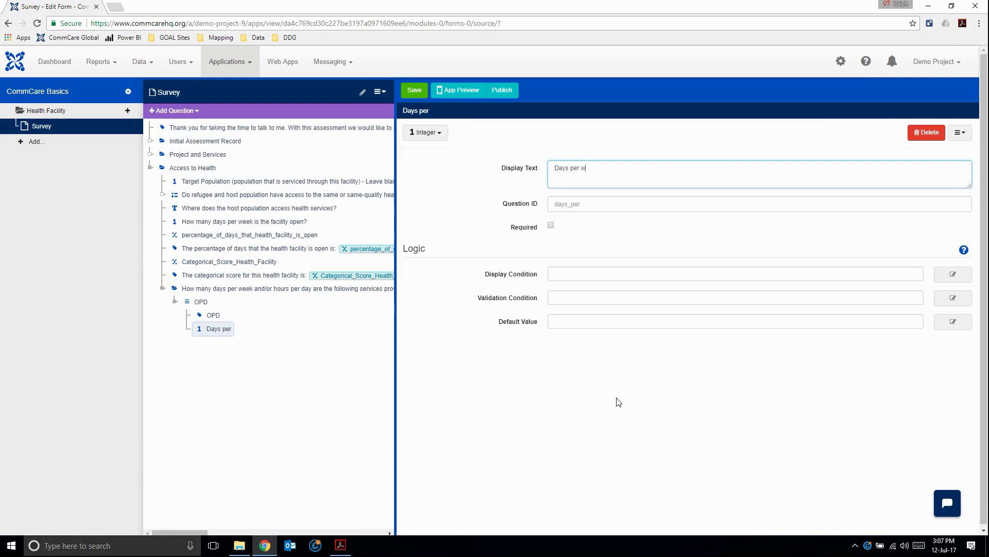
pyautogui.write('eek that s')
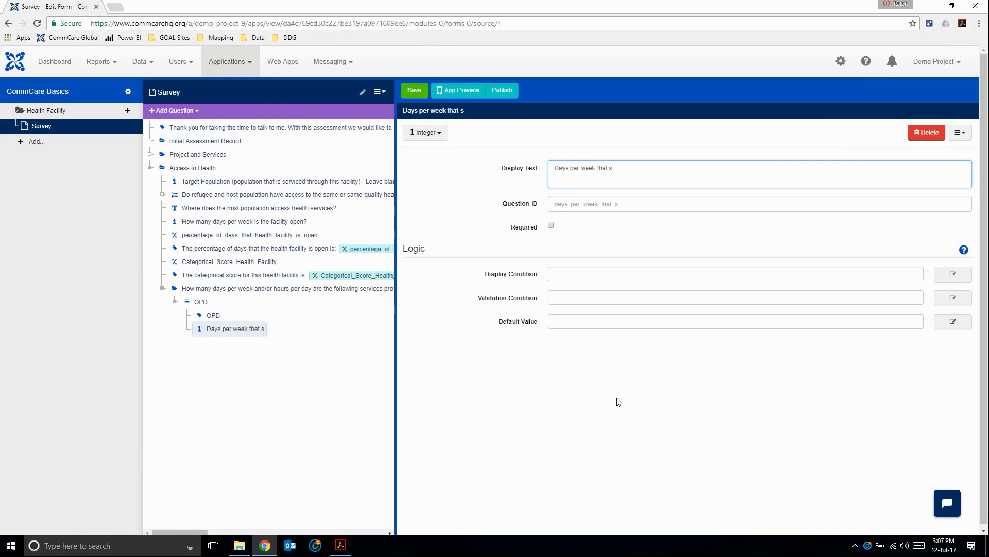
pyautogui.write('ervice is provided')
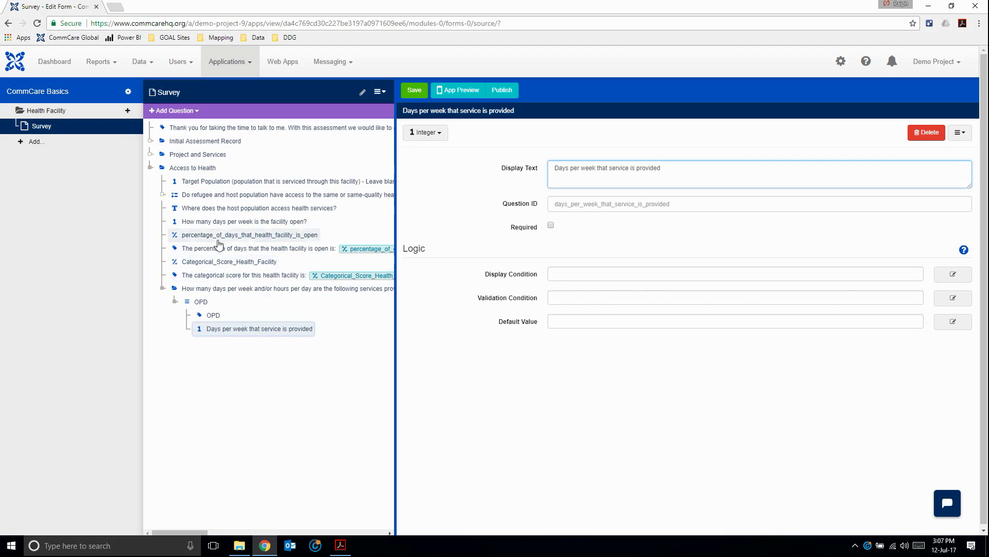
# Step: Copy the validation condition ". >= 0 and . <= 7" from the facility-open days question to the OPD days-per-week question
pyautogui.click(228, 223)
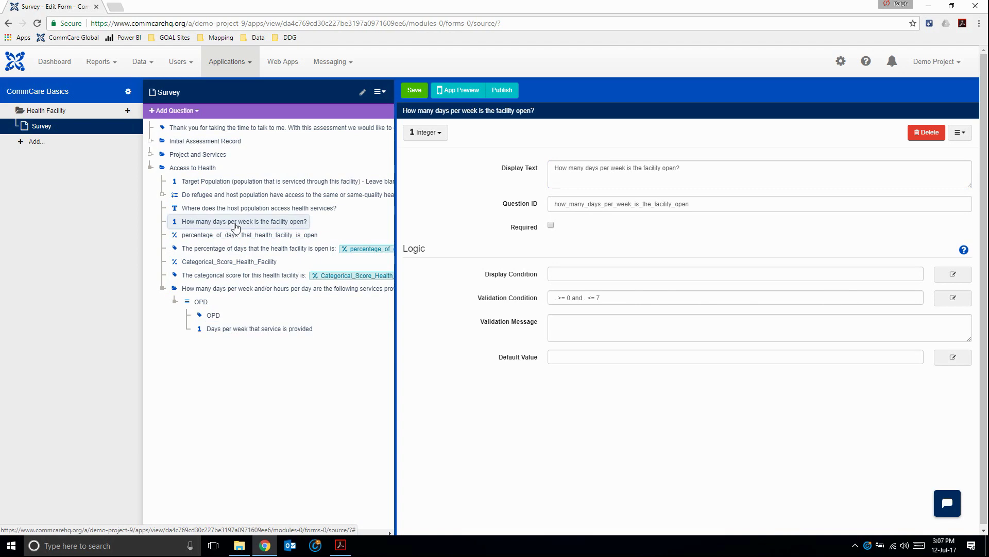
pyautogui.moveTo(636, 302); pyautogui.dragTo(521, 304)
pyautogui.hotkey('ctrl', 'c')
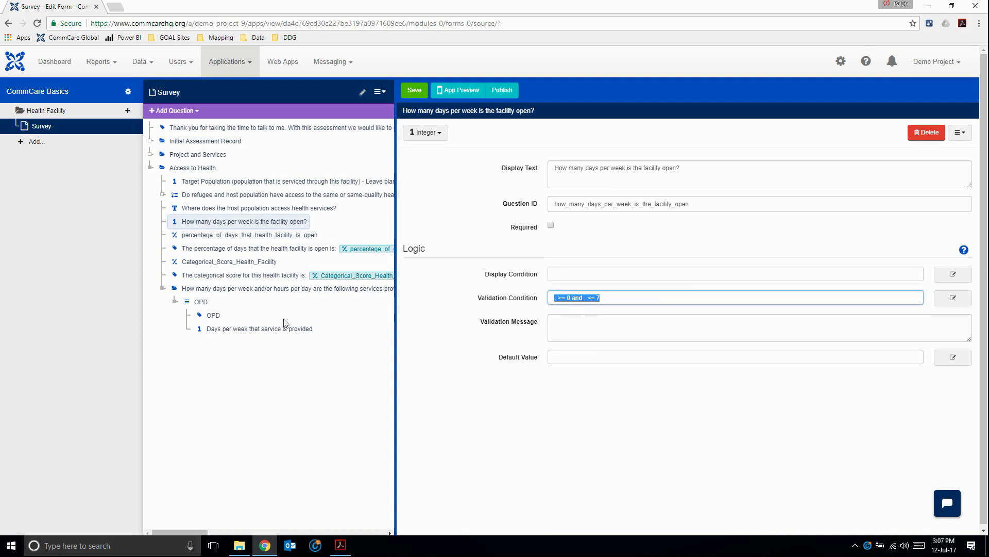
pyautogui.click(230, 330)
pyautogui.click(561, 295)
pyautogui.hotkey('ctrl', 'v')
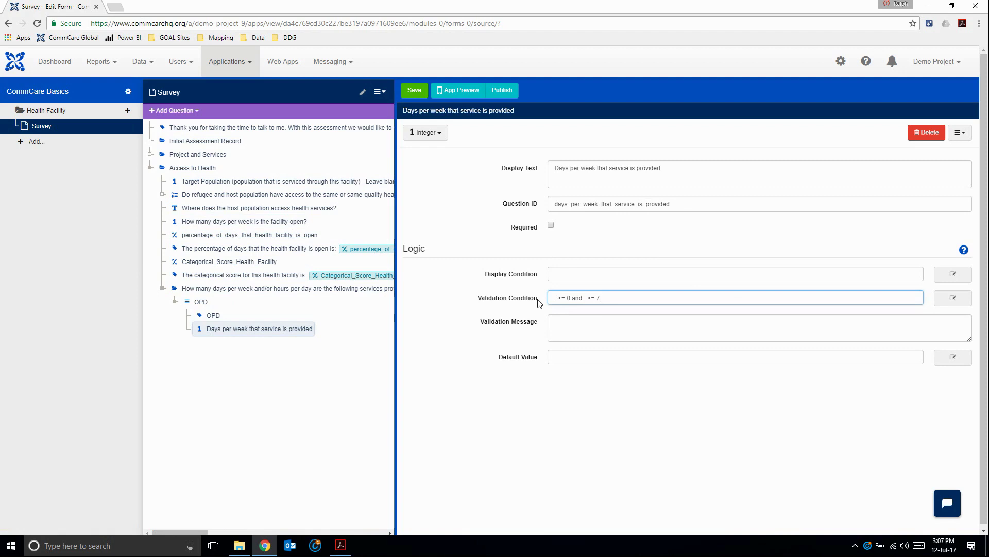
# Step: Check the waiting-time column in the PDF and add an integer question "Average patient waiting time in minutes" to the OPD list
pyautogui.hotkey('alt', 'Tab')
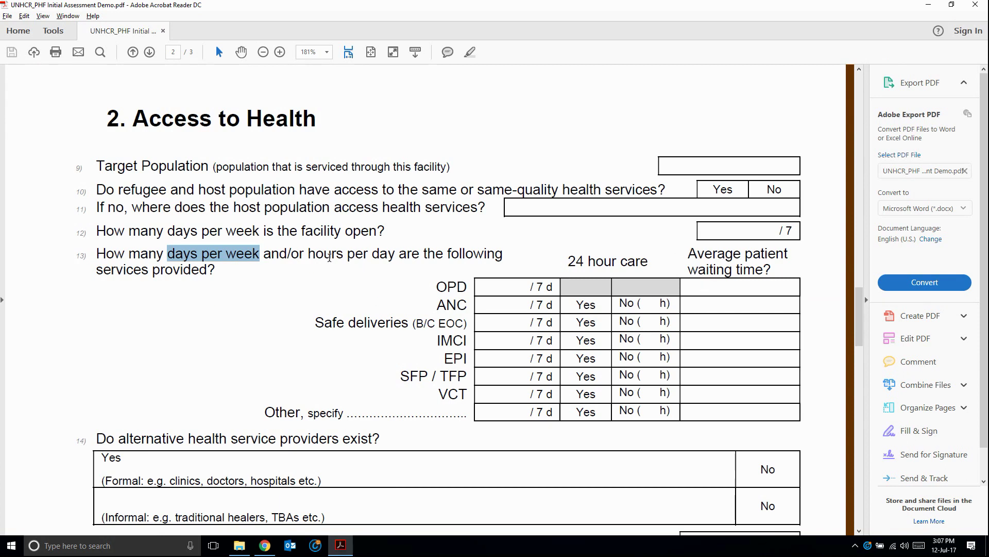
pyautogui.moveTo(688, 254); pyautogui.dragTo(770, 278)
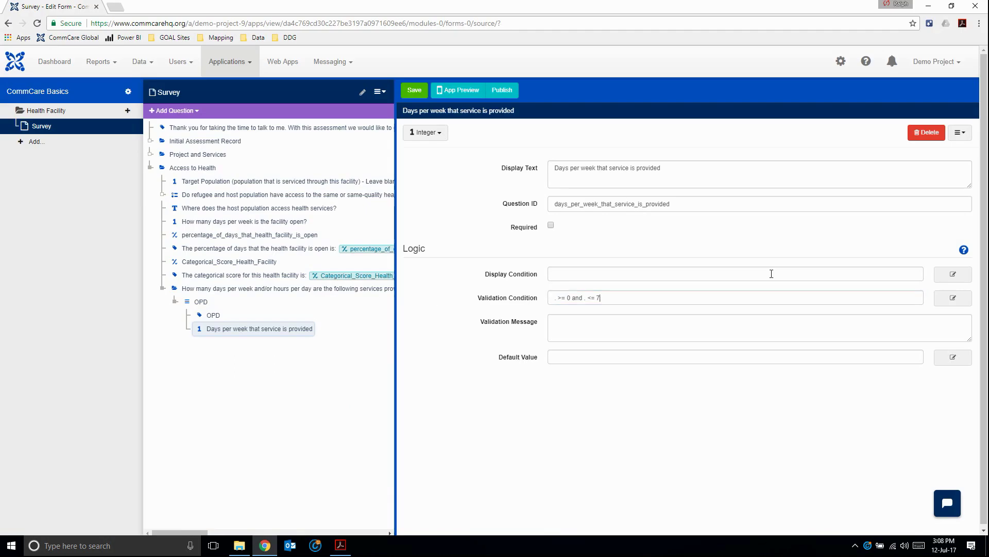
pyautogui.hotkey('alt', 'Tab')
pyautogui.click(174, 110)
pyautogui.moveTo(182, 153)
pyautogui.click(252, 152)
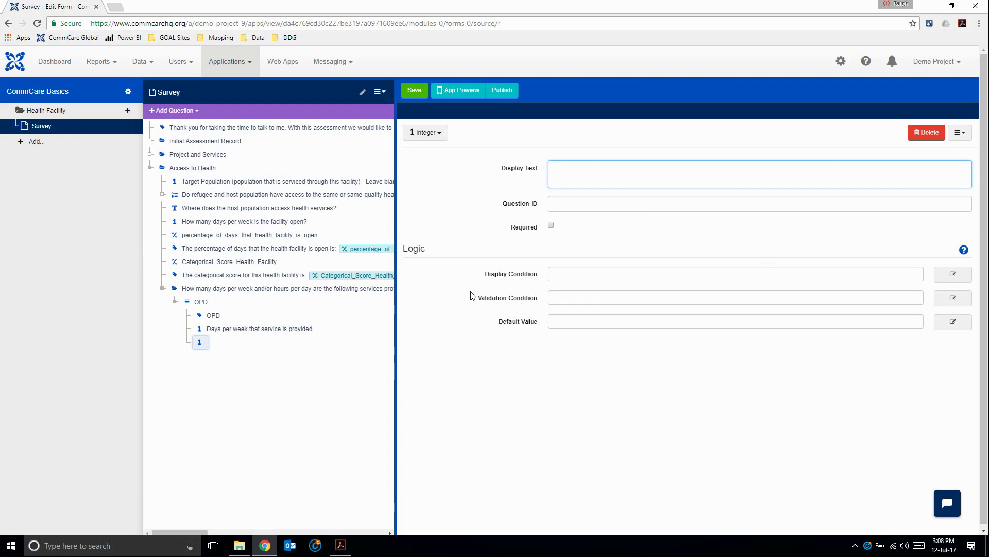
pyautogui.write('Average patinet')
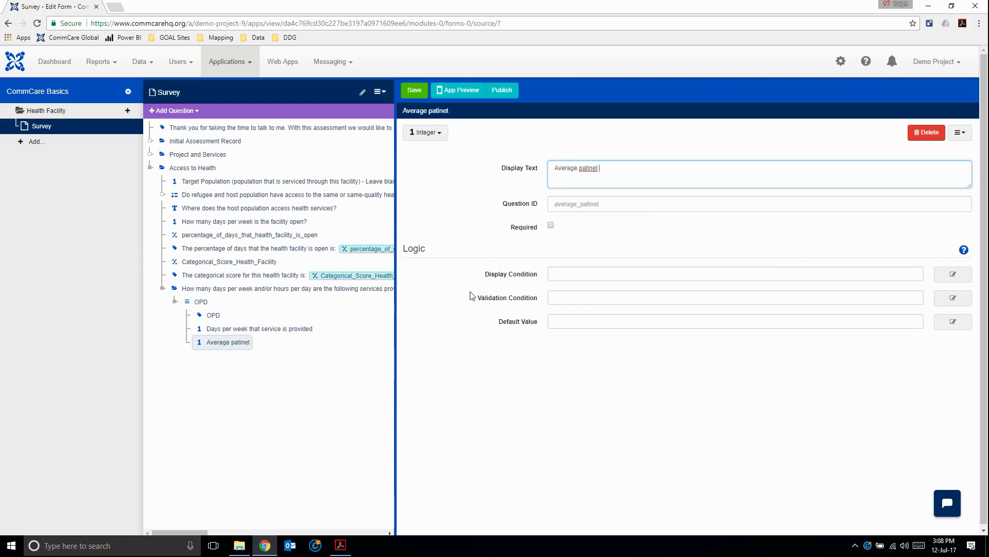
pyautogui.press('BackSpace')
pyautogui.write('ent waiting time in minutes')
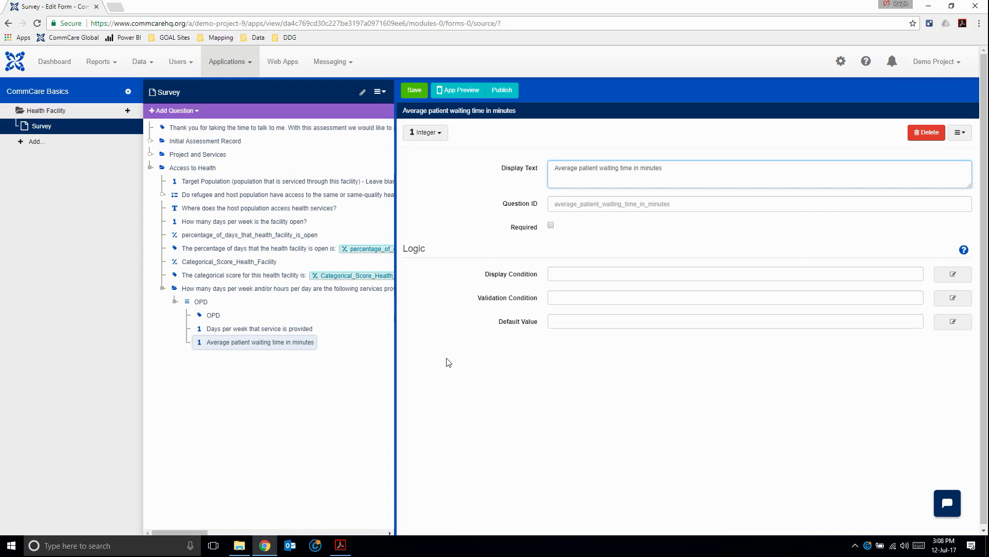
# Step: Give the OPD list's average patient waiting time question a validation condition requiring its own value to be greater than or equal to 0
pyautogui.click(949, 299)
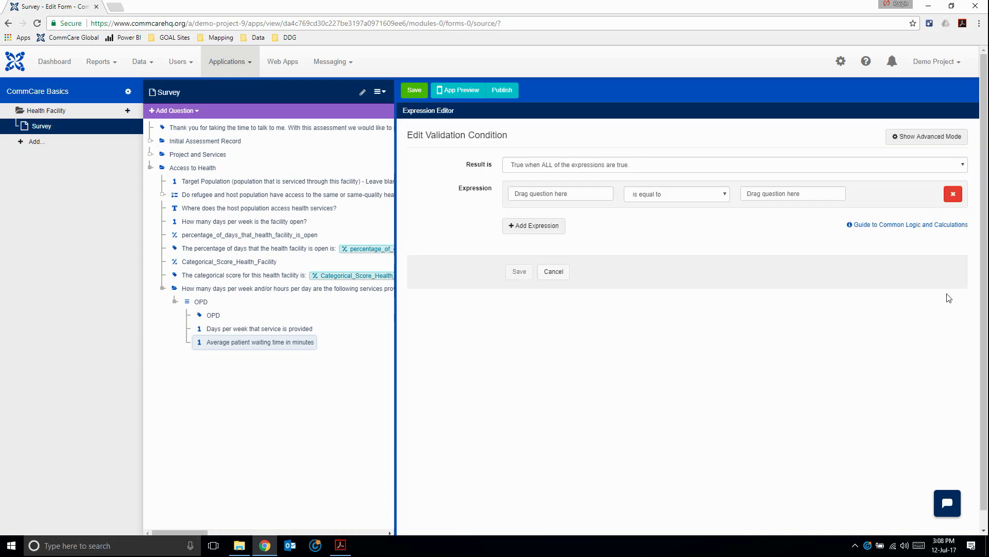
pyautogui.moveTo(300, 338); pyautogui.dragTo(525, 196)
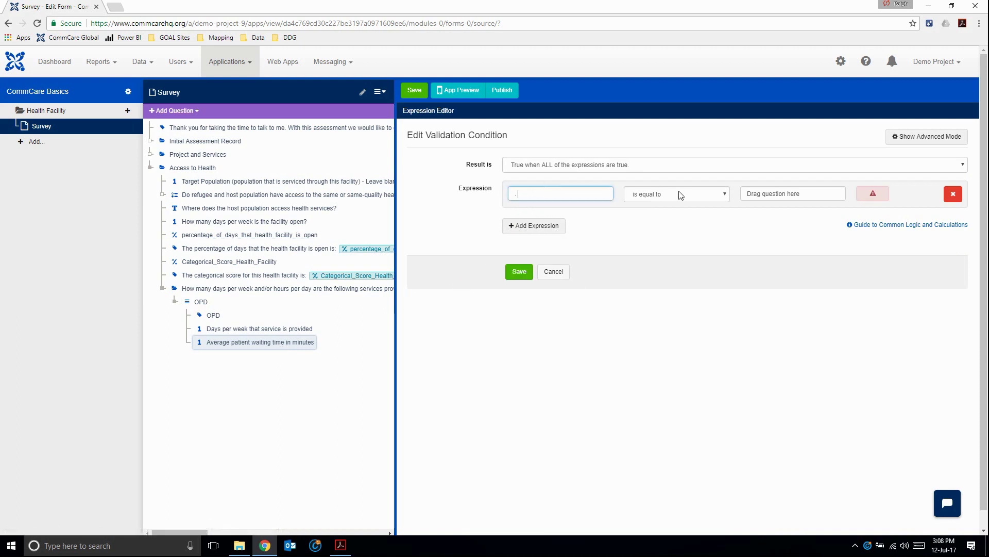
pyautogui.click(680, 194)
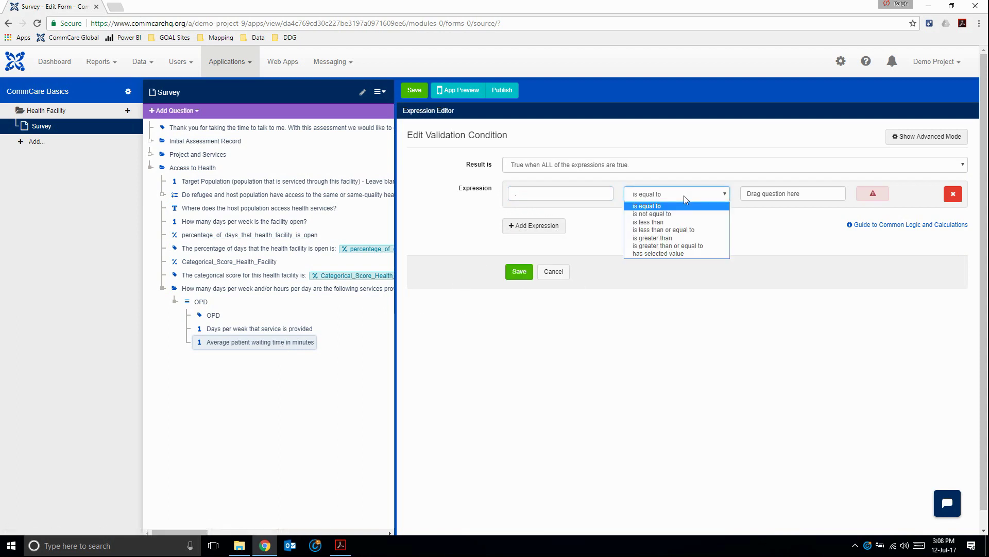
pyautogui.click(668, 245)
pyautogui.click(787, 194)
pyautogui.write('0')
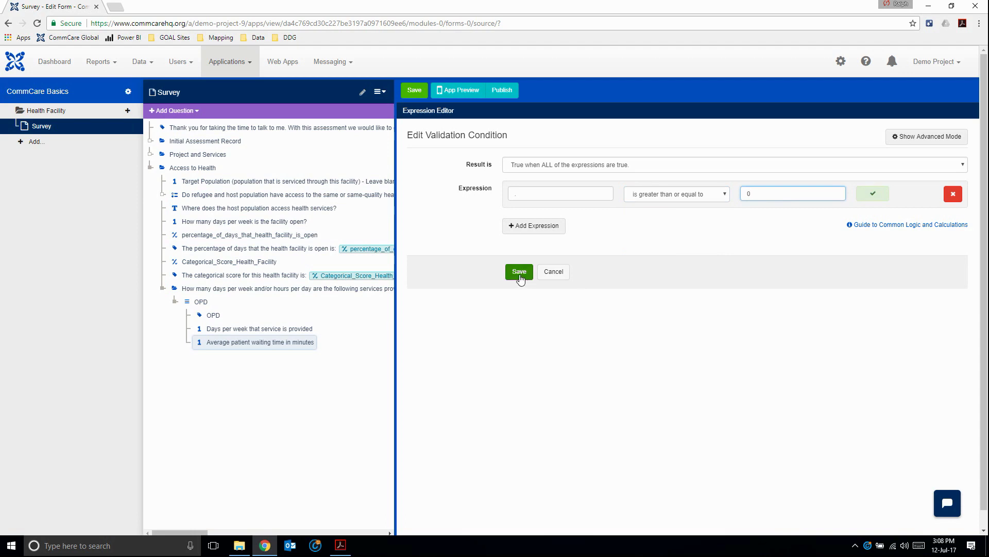
pyautogui.click(519, 271)
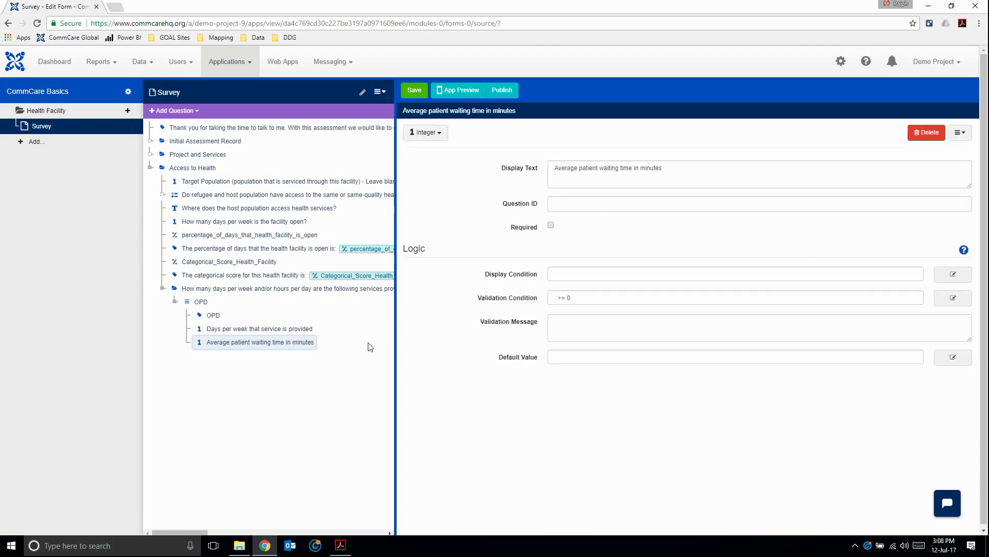
pyautogui.click(584, 204)
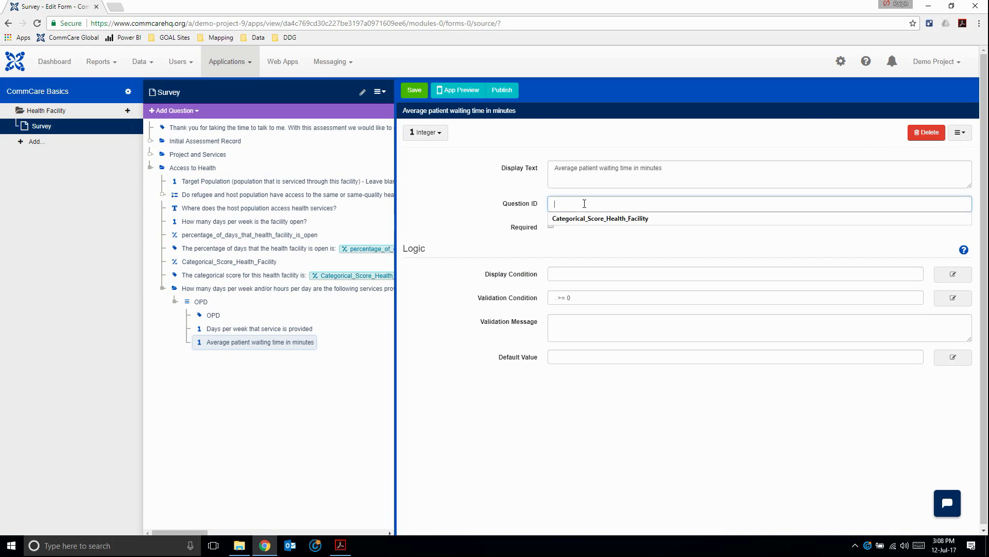
pyautogui.click(261, 328)
pyautogui.click(259, 346)
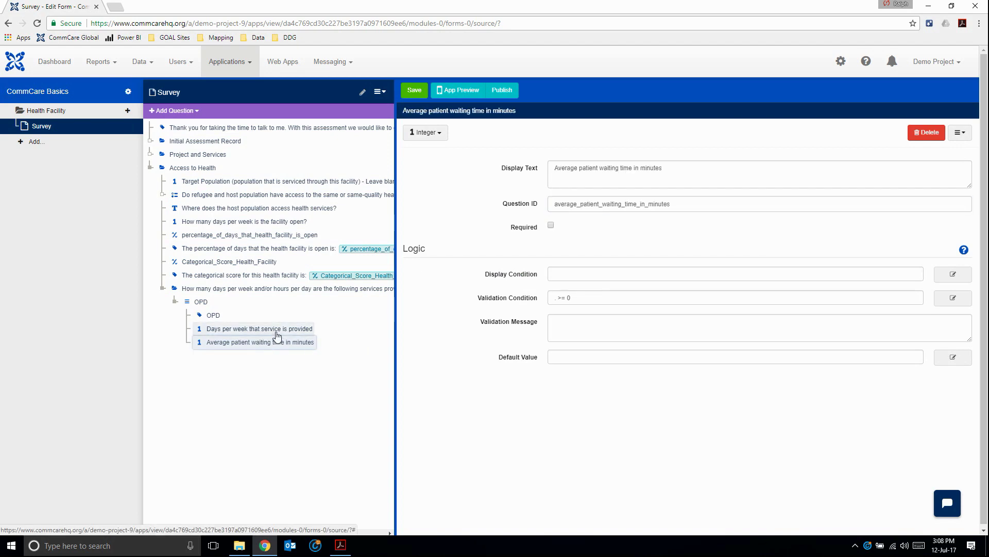
# Step: Collapse the OPD question list and duplicate it with all its questions inside the services group
pyautogui.click(175, 302)
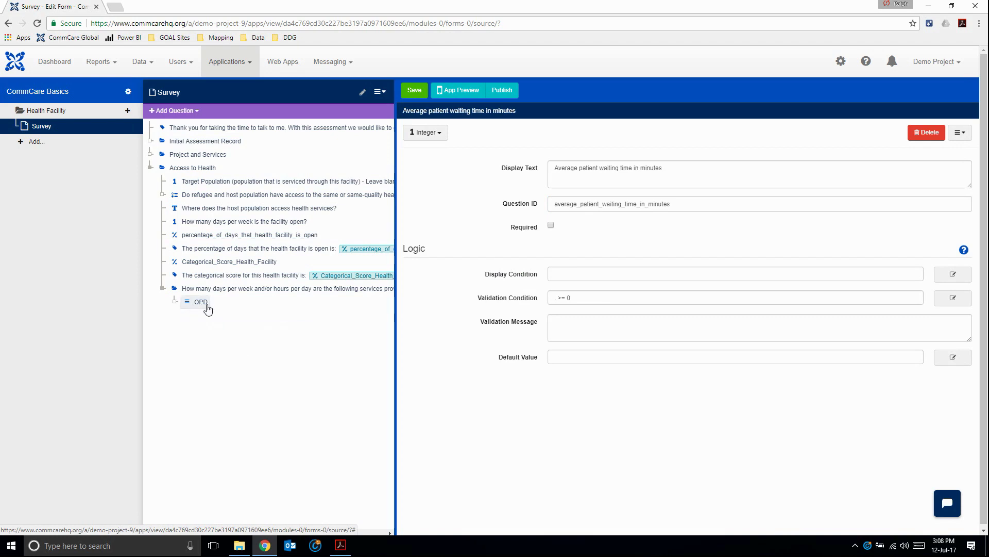
pyautogui.click(174, 303)
pyautogui.click(174, 302)
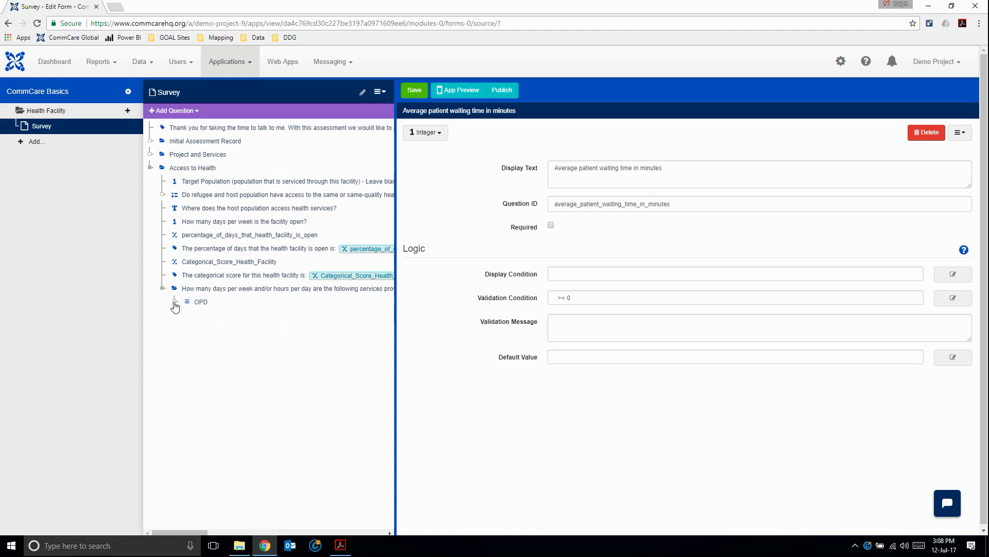
pyautogui.click(200, 303)
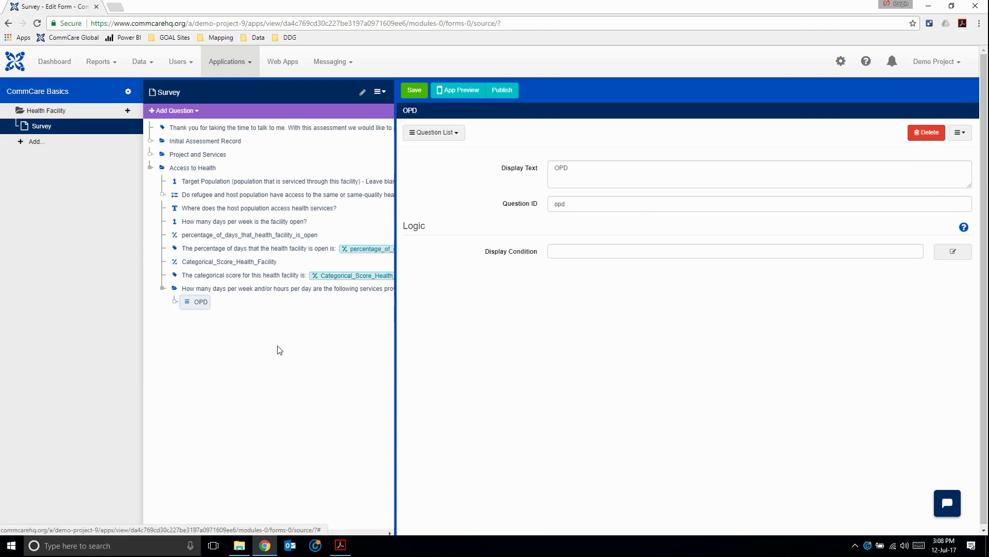
pyautogui.keyDown('ctrl'); pyautogui.click(208, 291); pyautogui.keyUp('ctrl')
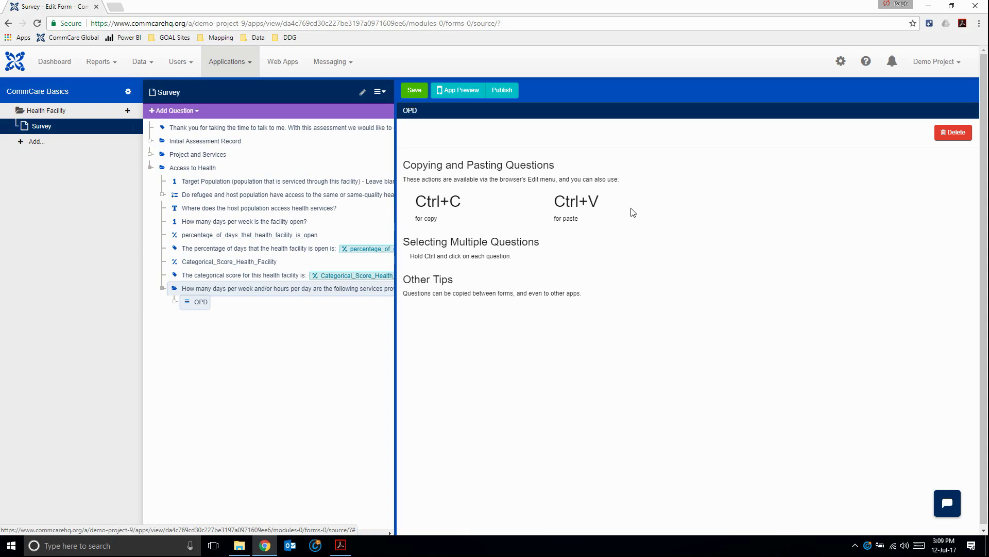
pyautogui.click(196, 307)
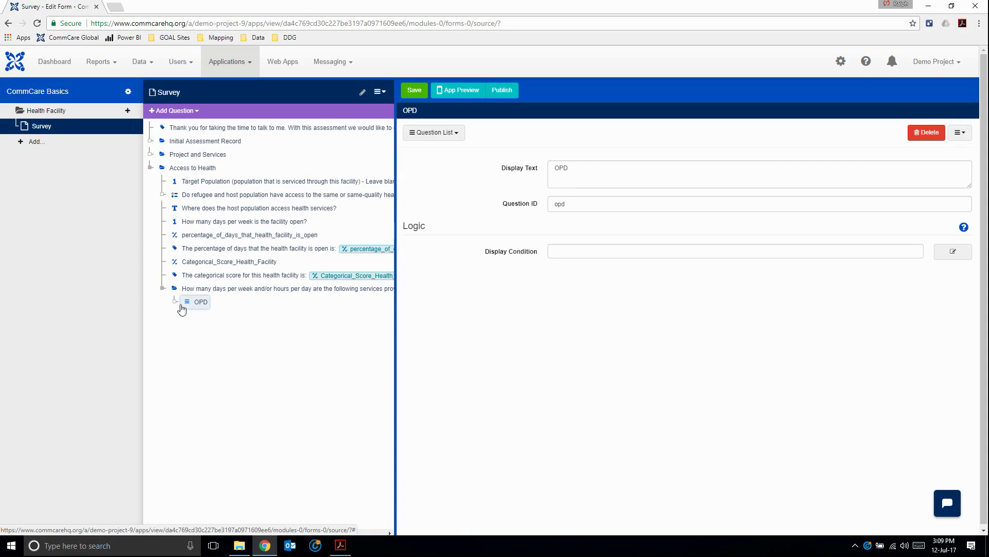
pyautogui.click(175, 304)
pyautogui.click(175, 304)
pyautogui.hotkey('ctrl', 'v')
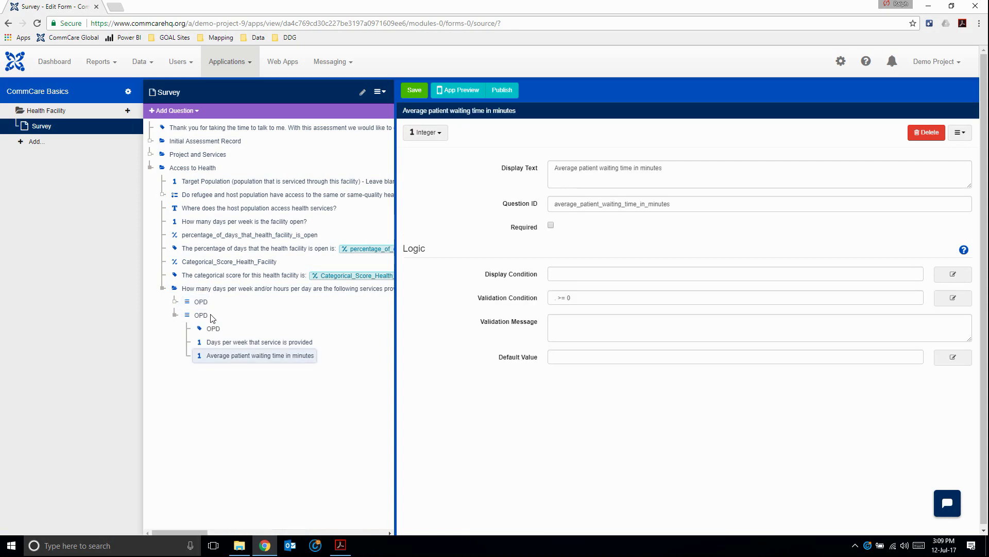
# Step: Check the second service's name in the PDF and set the copied question list's display text and question ID to "ANC"
pyautogui.click(196, 316)
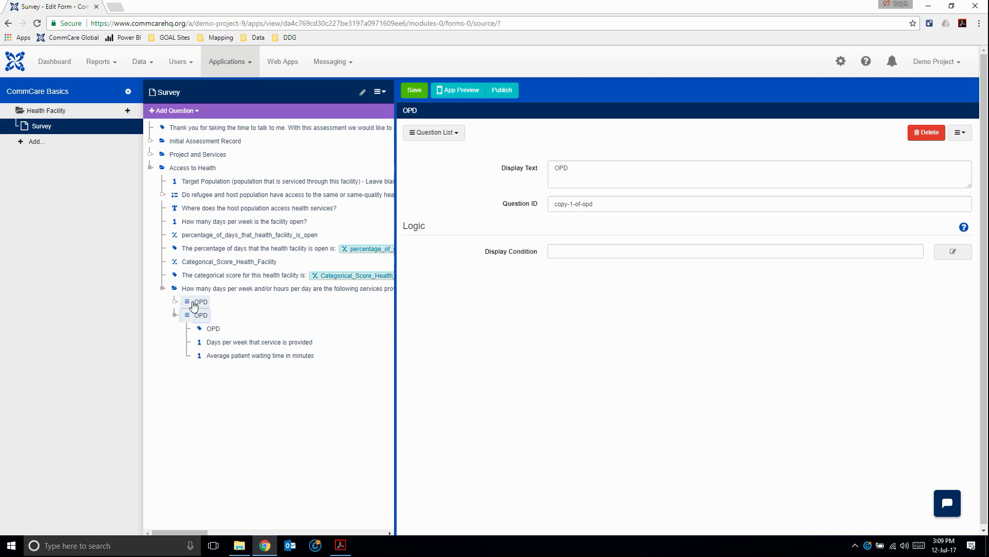
pyautogui.hotkey('alt', 'Tab')
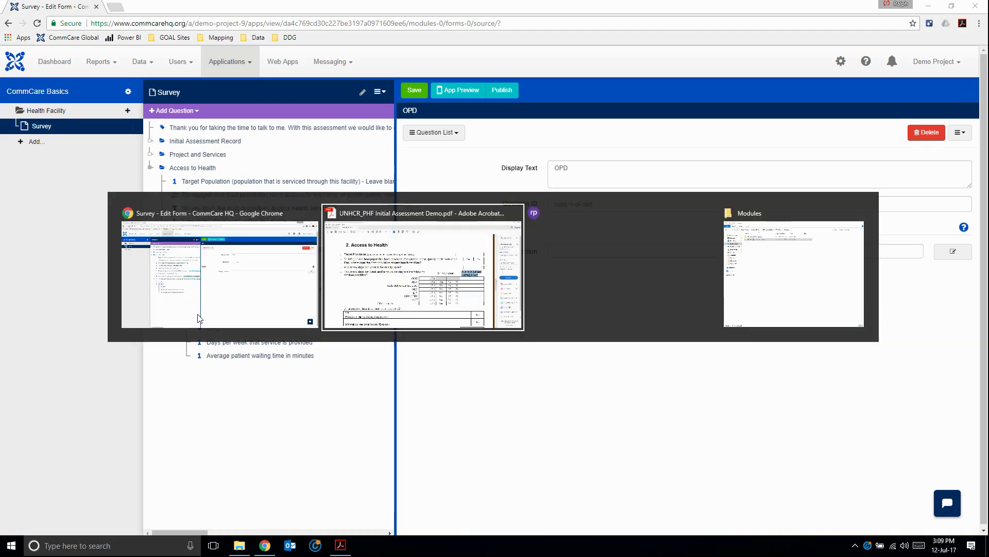
pyautogui.moveTo(435, 304); pyautogui.dragTo(466, 304)
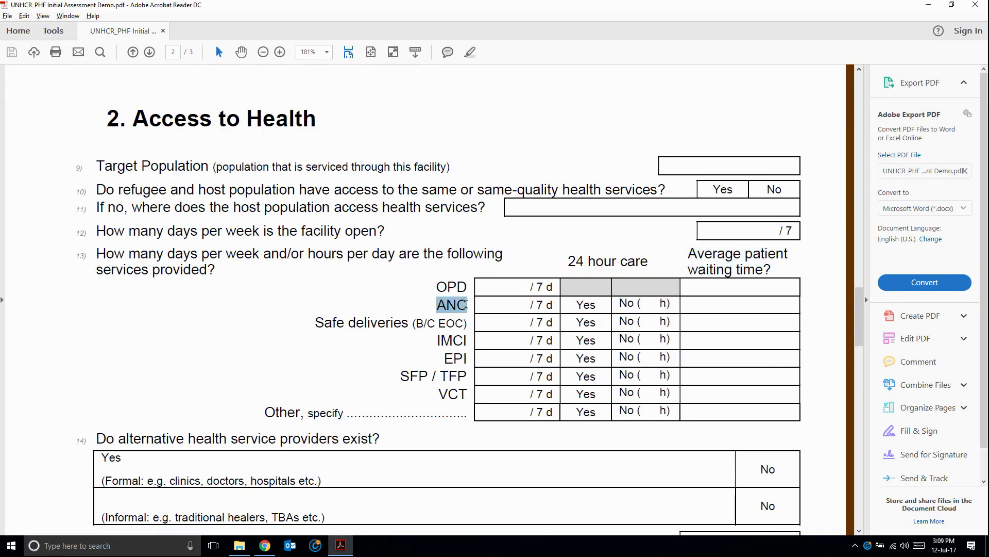
pyautogui.hotkey('alt', 'Tab')
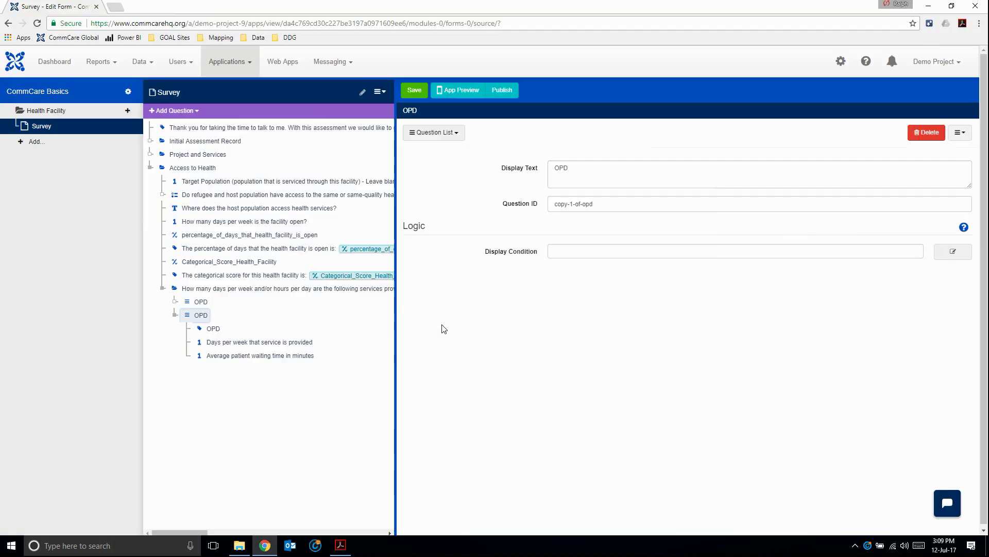
pyautogui.moveTo(577, 171); pyautogui.dragTo(540, 170)
pyautogui.write('ANC')
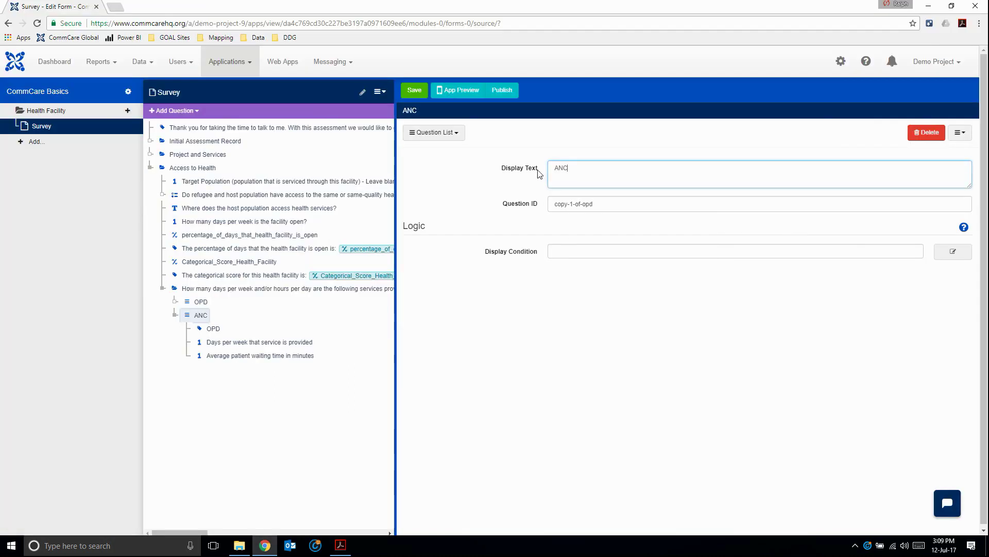
pyautogui.moveTo(611, 209); pyautogui.dragTo(535, 208)
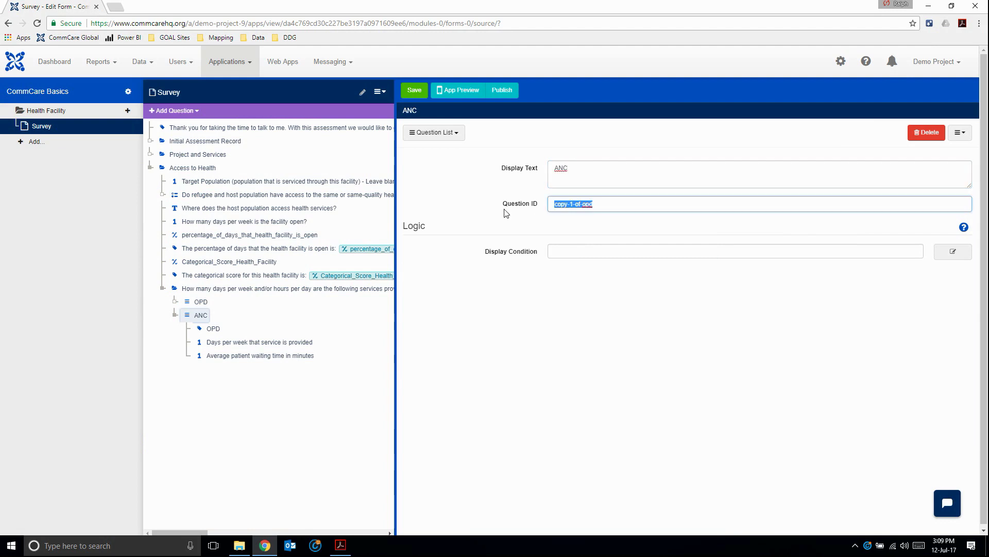
pyautogui.write('ANC')
# Step: Change the display text of the label inside the ANC question list to "ANC"
pyautogui.click(213, 328)
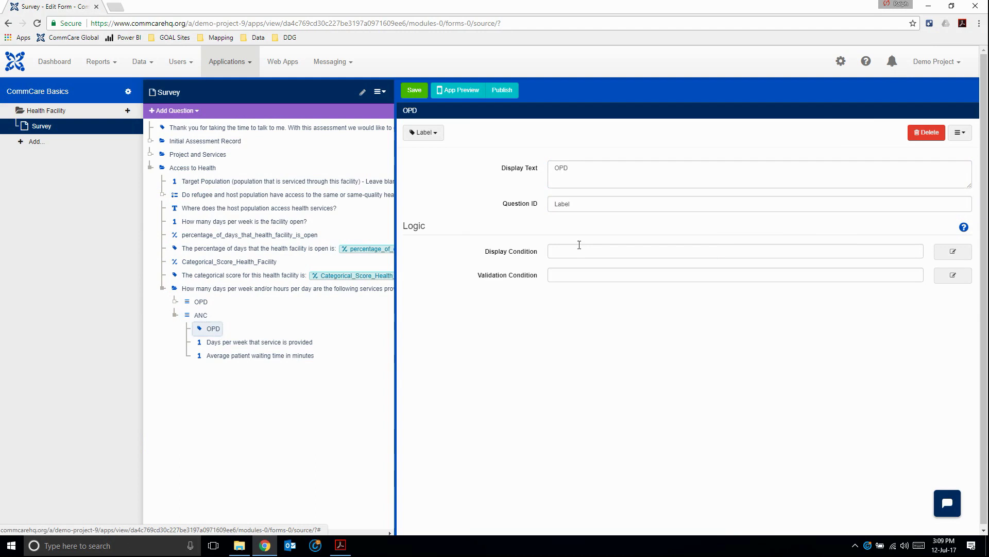
pyautogui.moveTo(574, 168); pyautogui.dragTo(530, 181)
pyautogui.write('ANC')
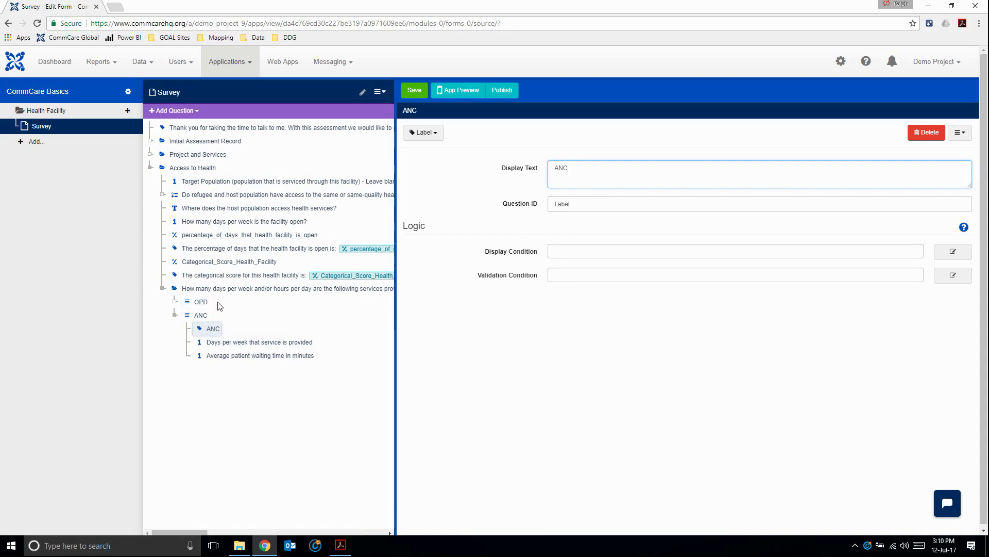
# Step: Review the question IDs and validation of the integer questions copied into the ANC list, comparing its structure with the OPD list
pyautogui.click(226, 342)
pyautogui.click(230, 361)
pyautogui.click(216, 342)
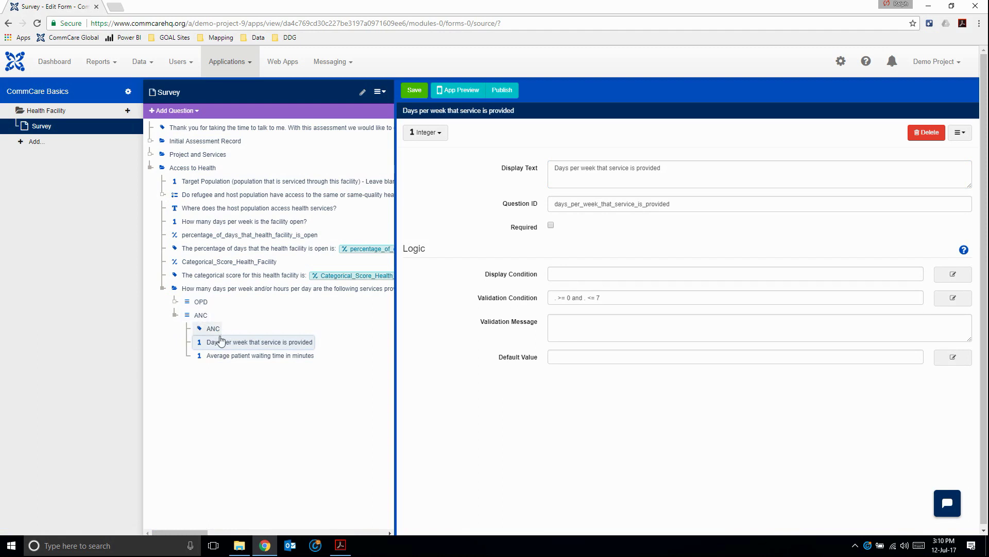
pyautogui.moveTo(551, 203); pyautogui.dragTo(672, 207)
pyautogui.click(689, 207)
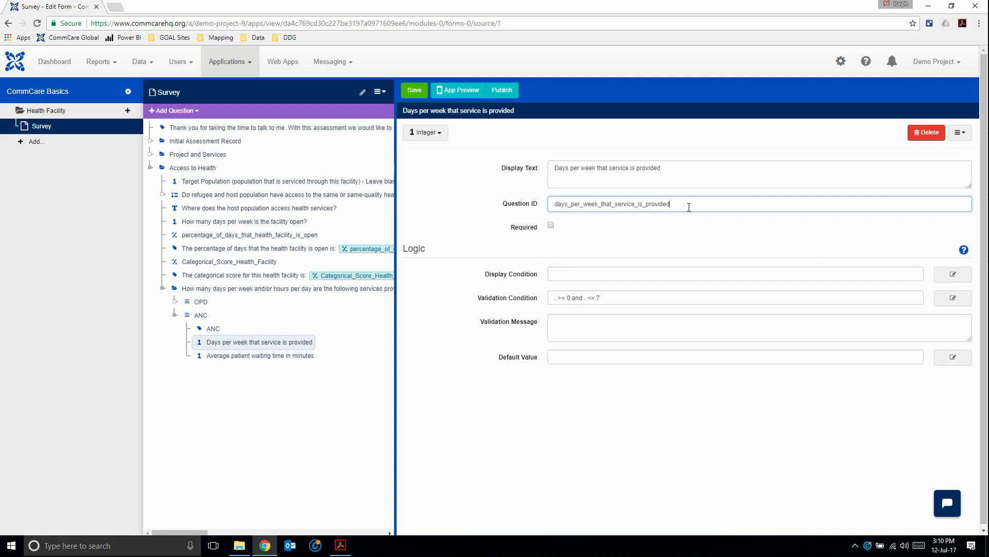
pyautogui.click(176, 302)
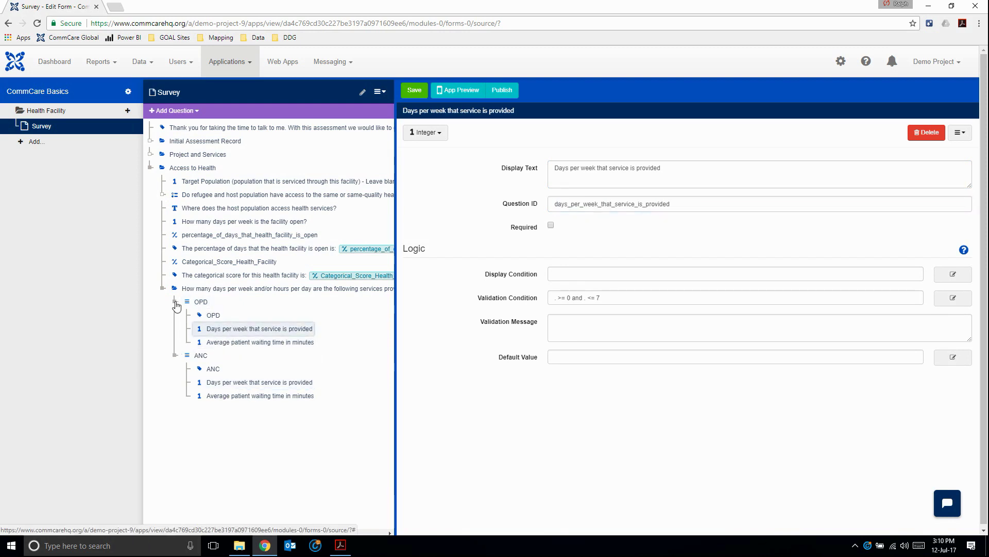
pyautogui.click(176, 302)
pyautogui.click(200, 315)
pyautogui.click(217, 342)
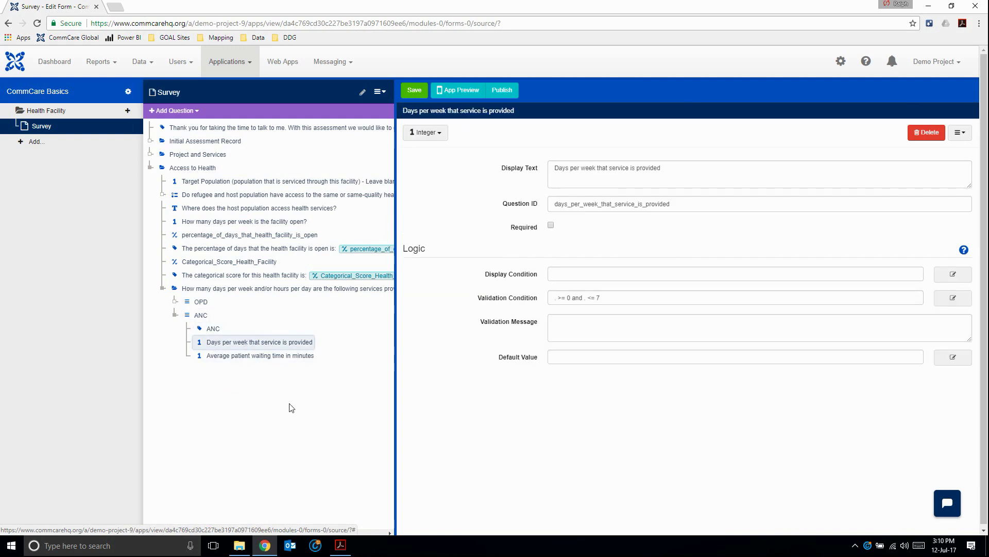
# Step: Check the PDF's 24 hour care column and add a multiple choice question "Is 24 hour care available?" after the ANC days-per-week question
pyautogui.hotkey('alt', 'Tab')
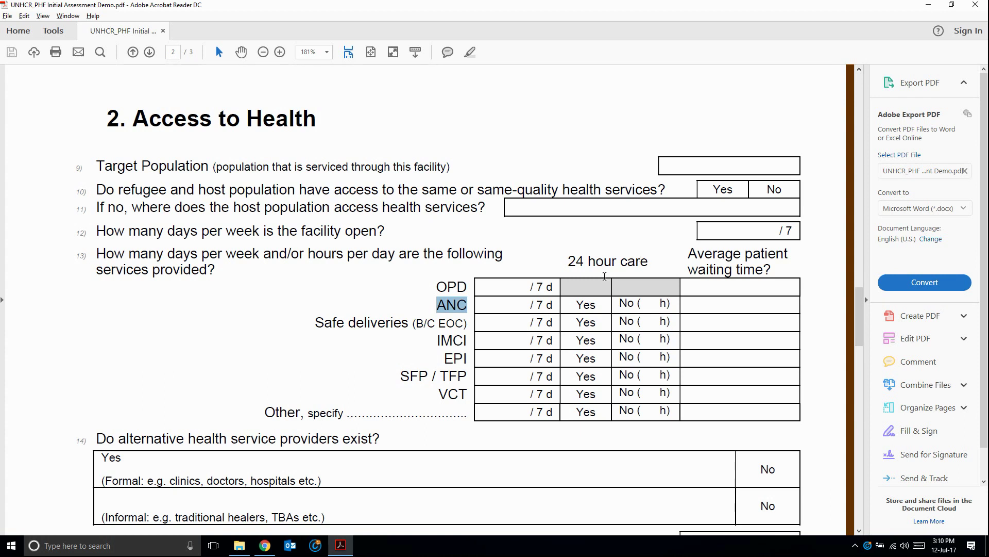
pyautogui.moveTo(578, 305); pyautogui.dragTo(651, 303)
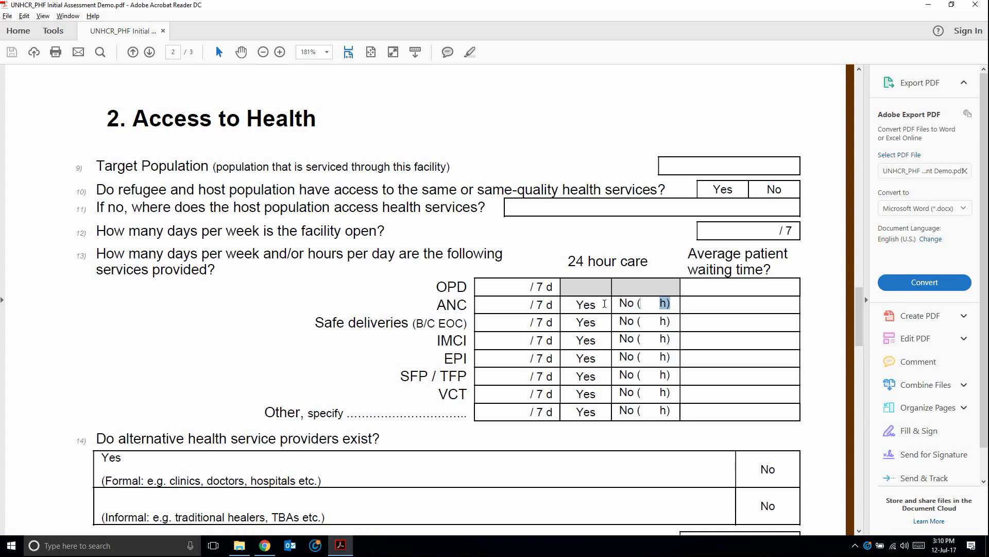
pyautogui.hotkey('alt', 'Tab')
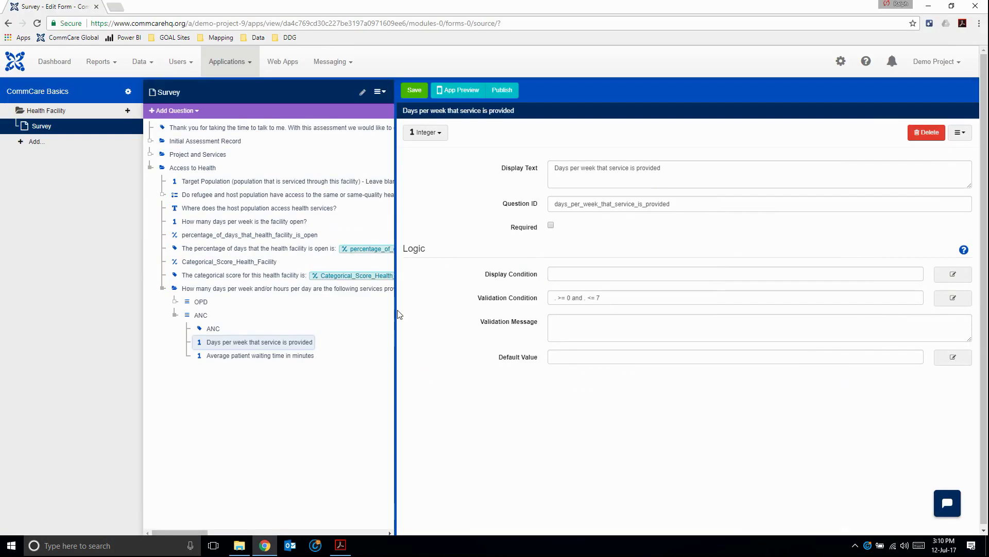
pyautogui.click(186, 111)
pyautogui.moveTo(188, 136)
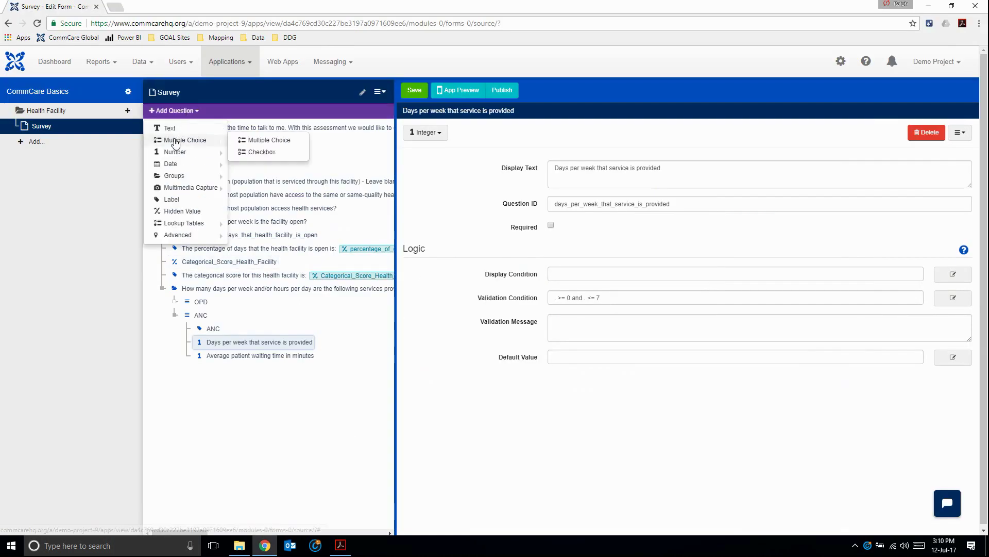
pyautogui.click(243, 140)
pyautogui.write('Is 24 hour ca')
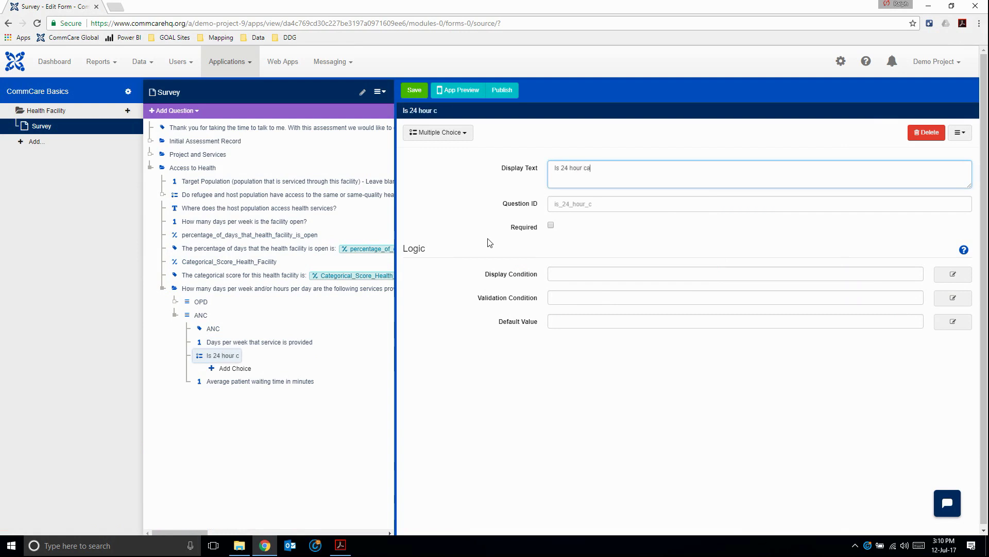
pyautogui.write('re available?')
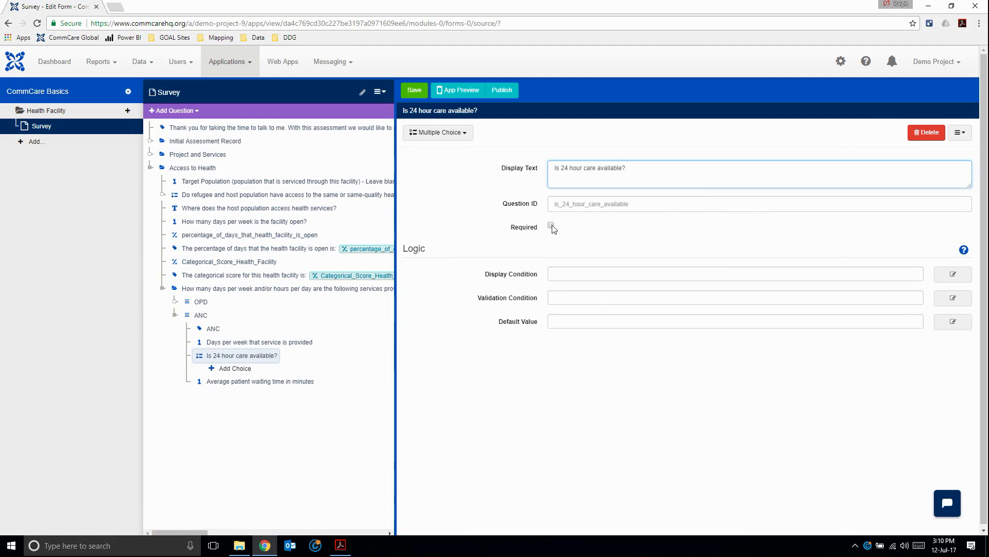
# Step: Add the choices "Yes" and "No" to the ANC 24 hour care question and recheck the corresponding column in the PDF
pyautogui.click(227, 367)
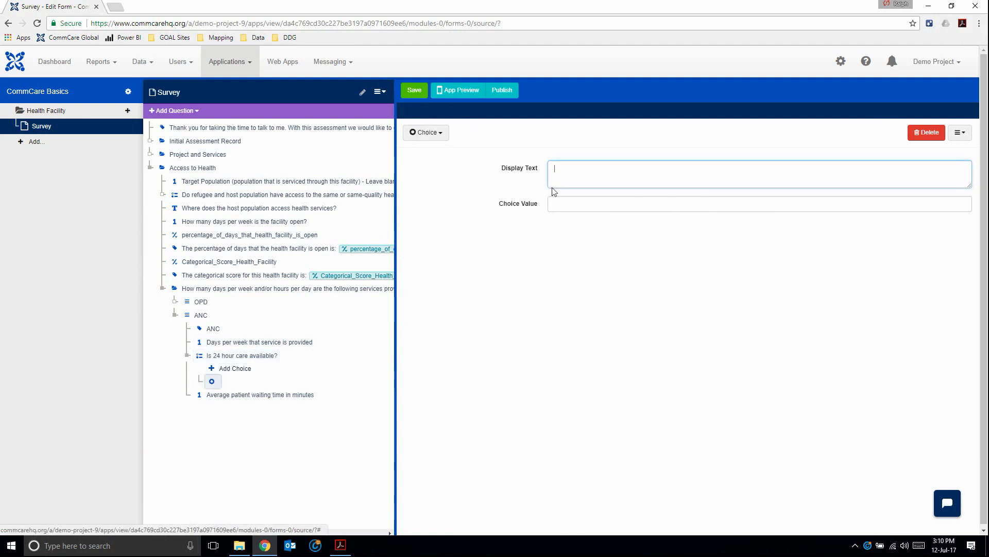
pyautogui.write('Yes')
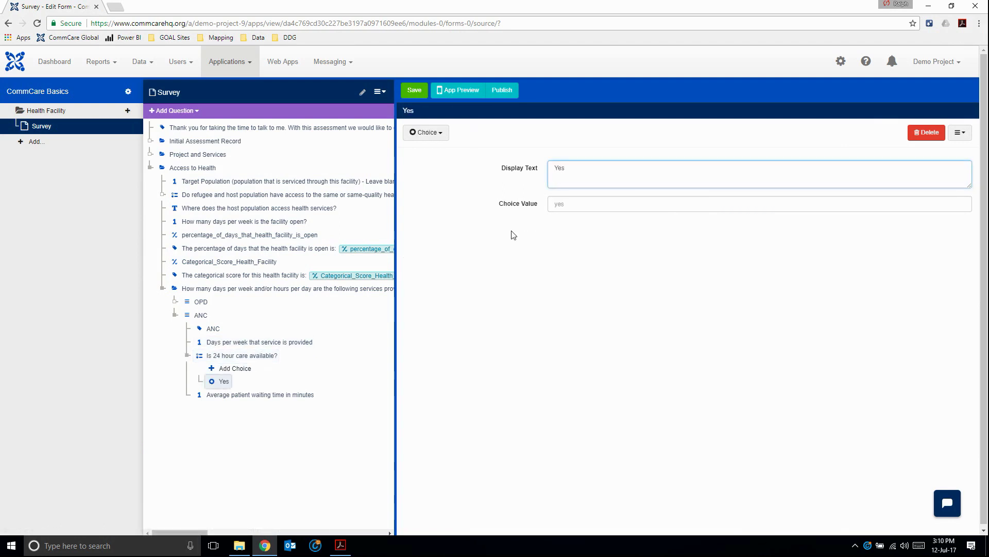
pyautogui.click(226, 368)
pyautogui.write('No')
pyautogui.hotkey('alt', 'Tab')
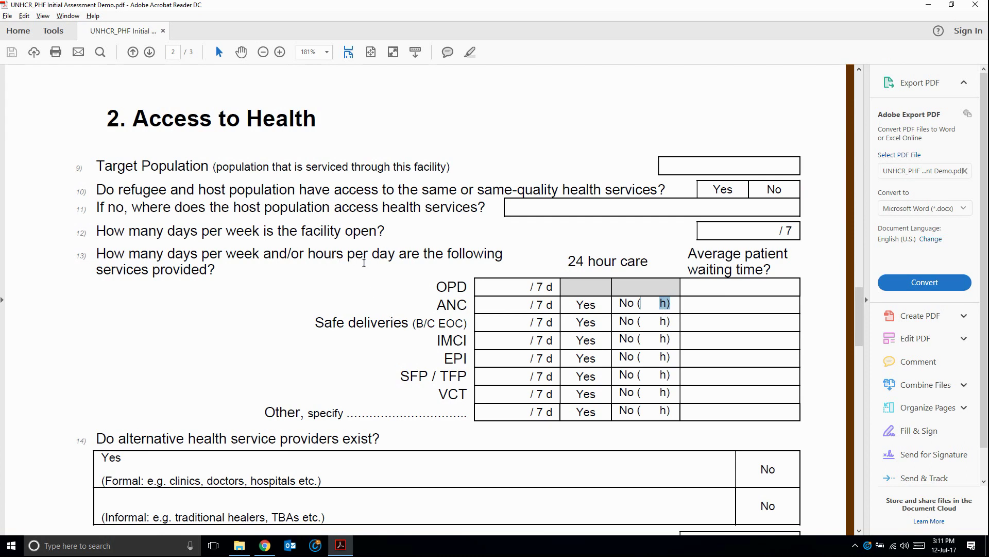
pyautogui.hotkey('alt', 'Tab')
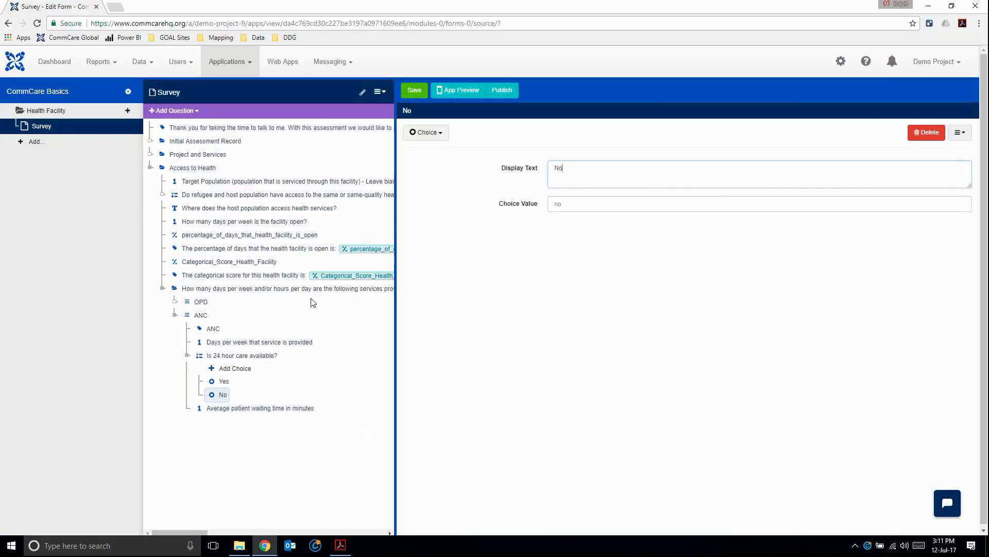
# Step: Add an integer question "How many hours a day is the service provided?" after the 24 hour care question in the ANC list
pyautogui.click(180, 110)
pyautogui.moveTo(180, 155)
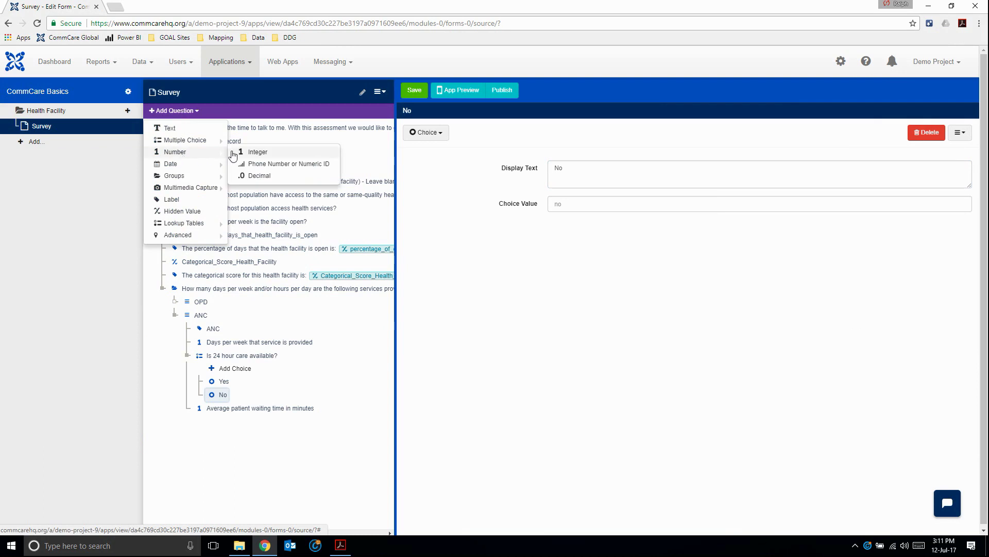
pyautogui.click(233, 154)
pyautogui.write('How many ho')
pyautogui.press('BackSpace')
pyautogui.write('hours a ')
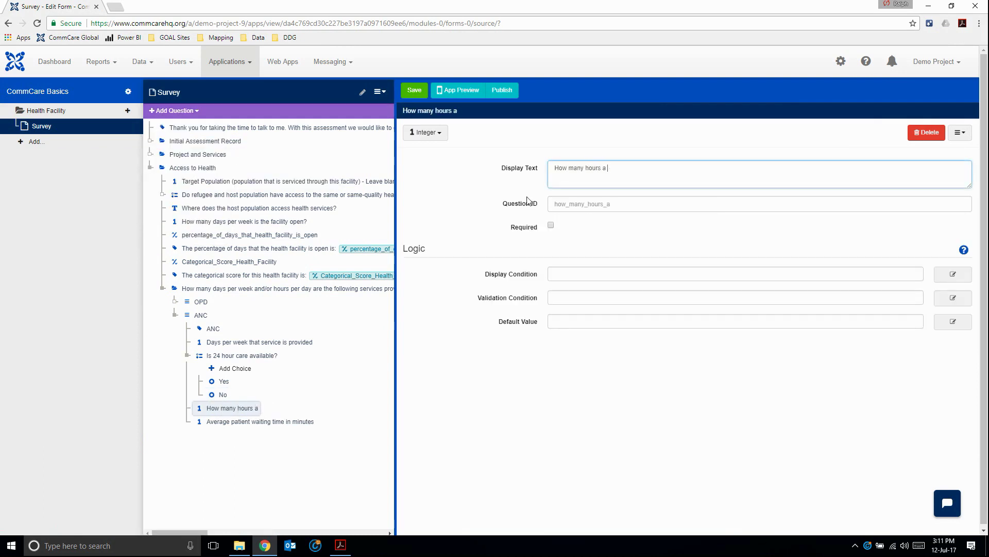
pyautogui.write('day is the service provided?')
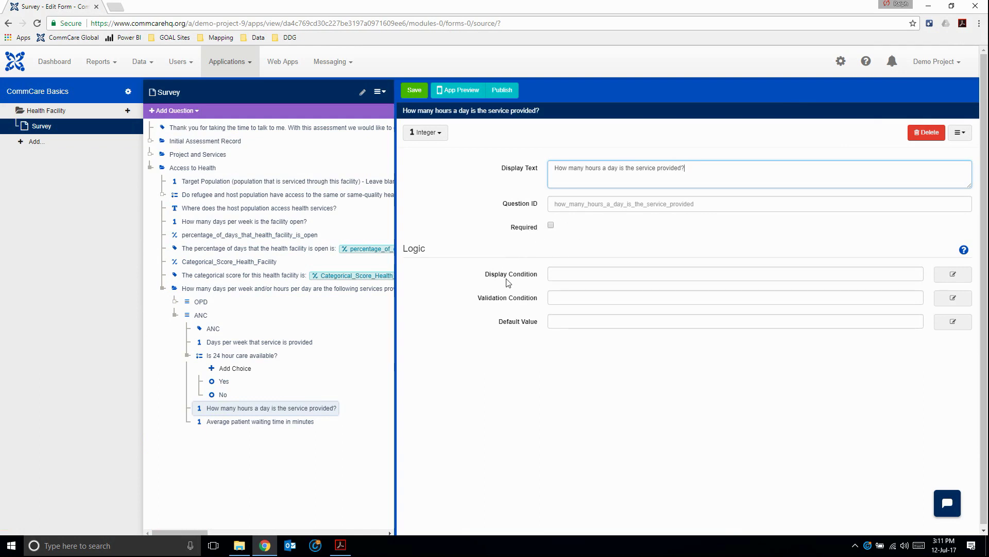
# Step: Set the hours-a-day question's display condition so that is_24_hour_care_available is equal to 'no'
pyautogui.click(953, 274)
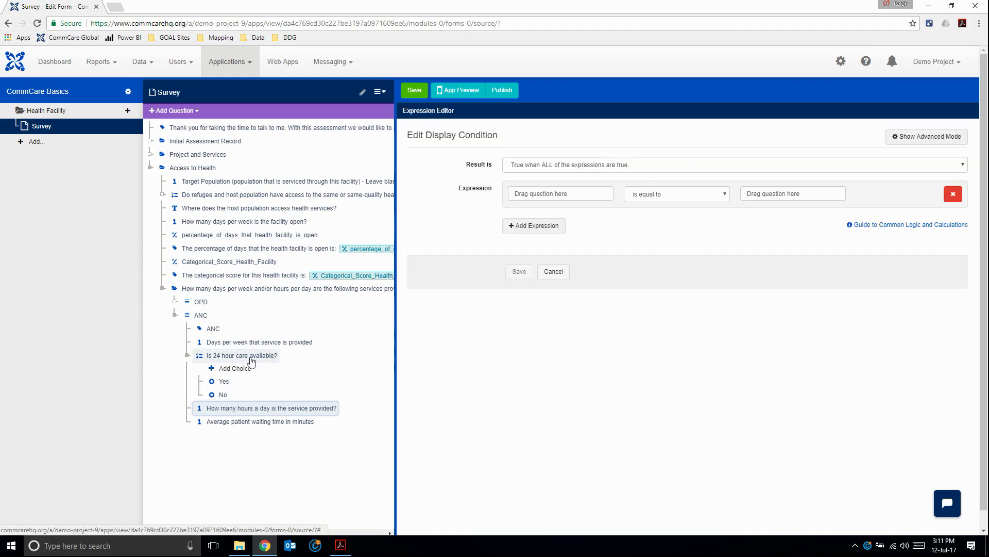
pyautogui.moveTo(250, 361); pyautogui.dragTo(538, 195)
pyautogui.moveTo(222, 395); pyautogui.dragTo(763, 194)
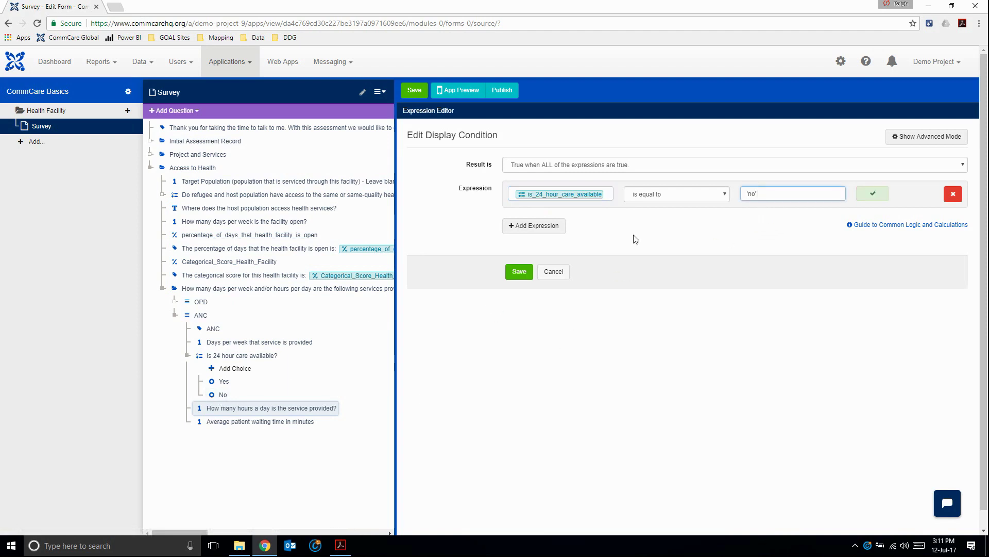
pyautogui.click(518, 272)
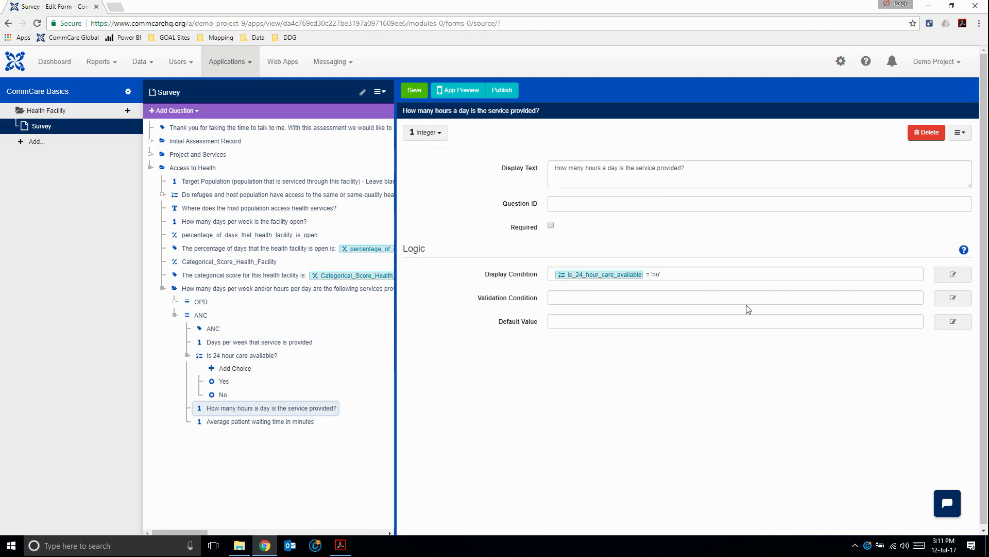
# Step: Give the hours-a-day question a validation condition that its own value (.) is less than or equal to 0
pyautogui.click(953, 298)
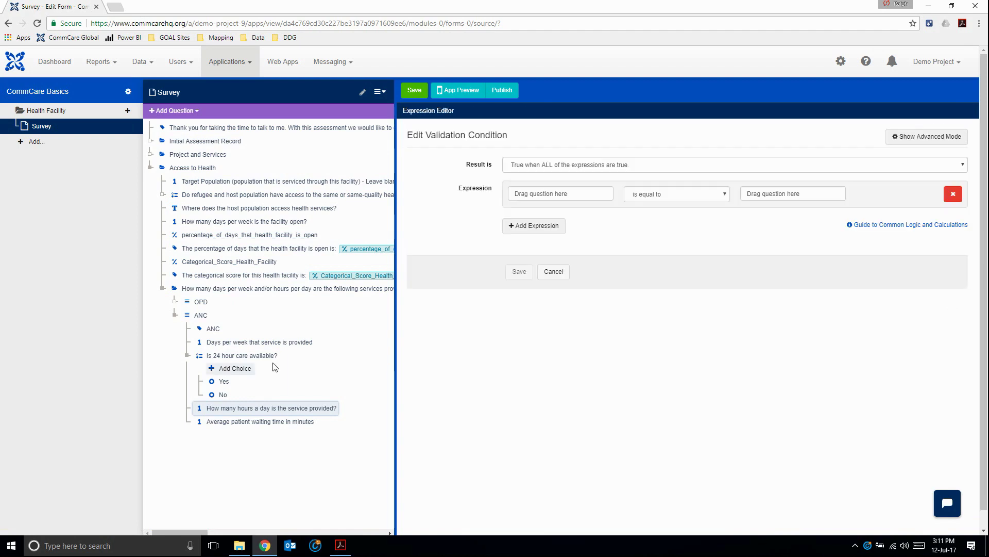
pyautogui.moveTo(235, 413); pyautogui.dragTo(531, 193)
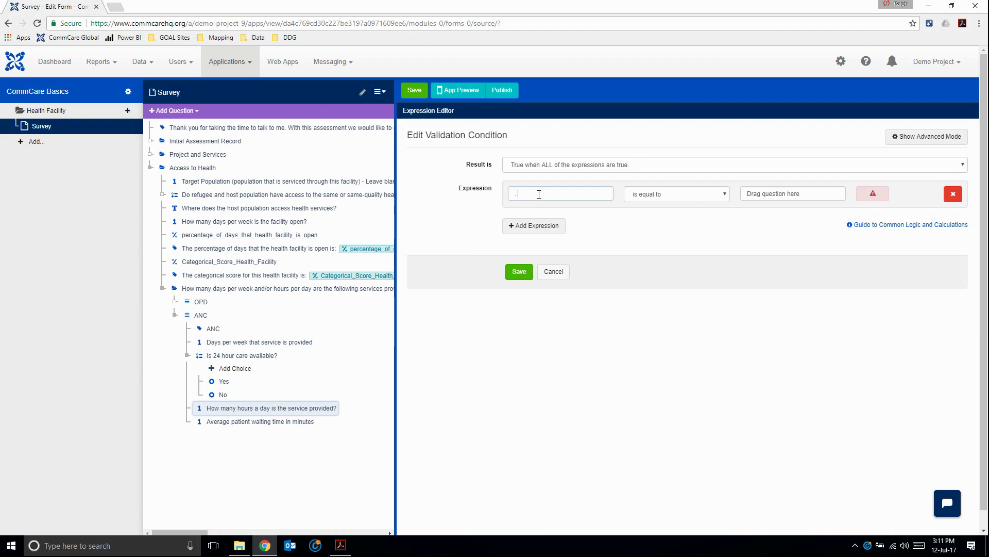
pyautogui.click(709, 194)
pyautogui.click(664, 229)
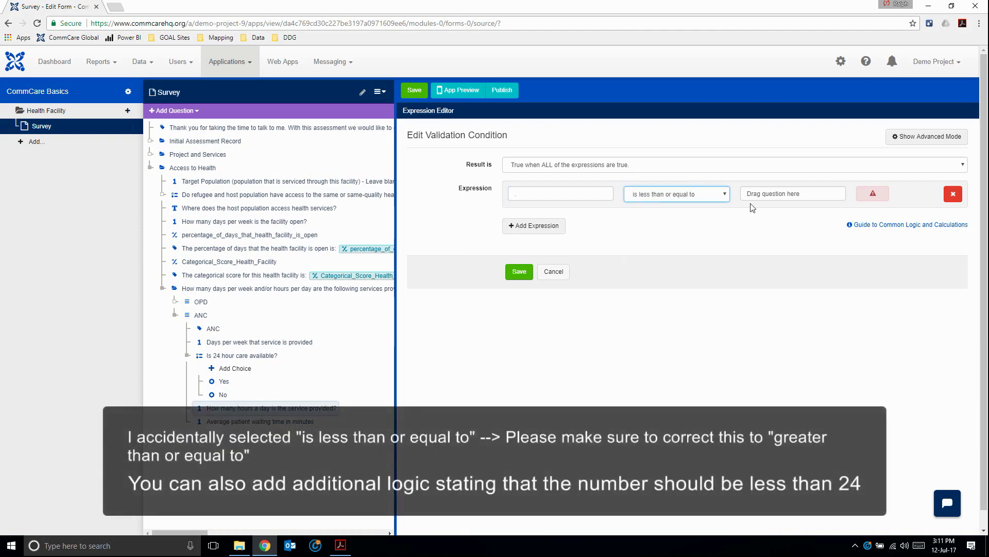
pyautogui.click(782, 194)
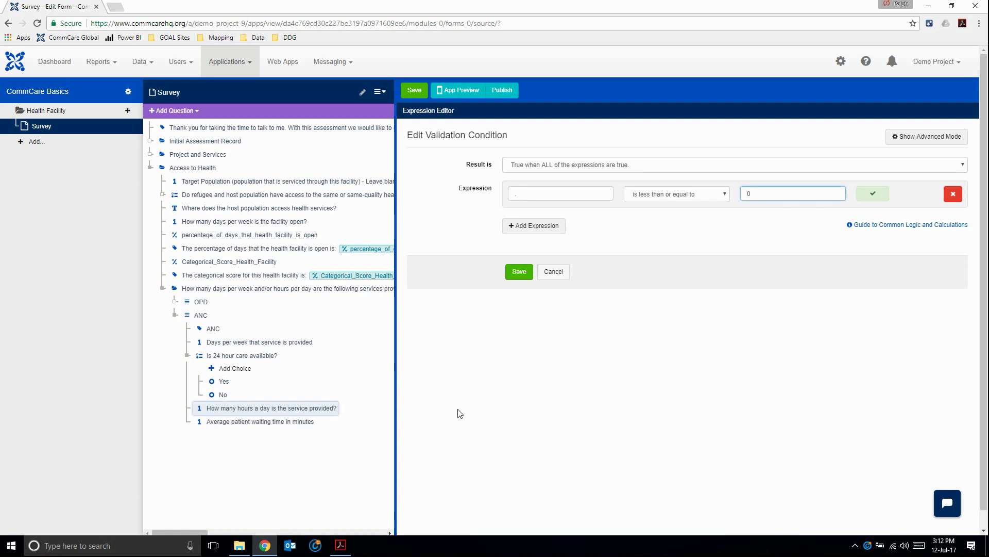
pyautogui.click(519, 272)
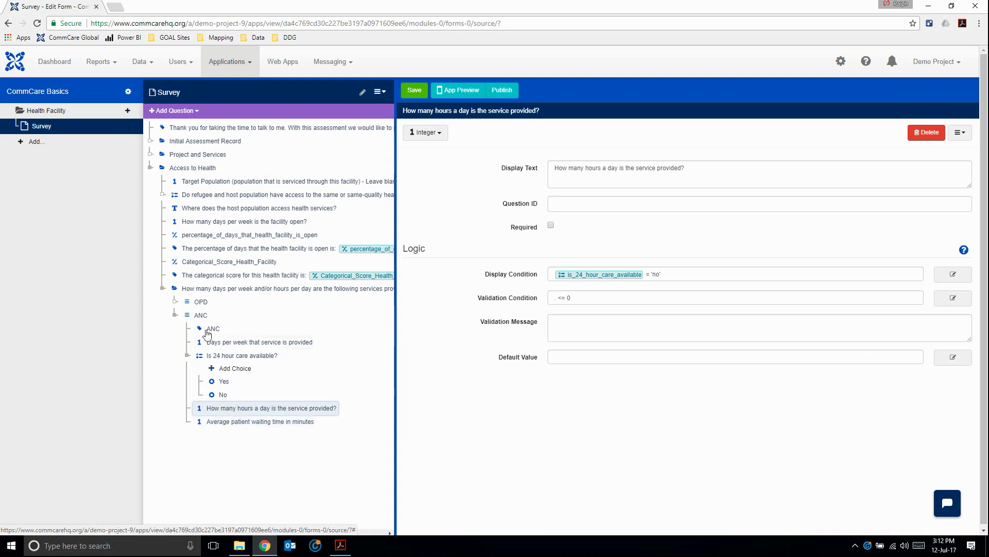
# Step: Duplicate the ANC question list and copy the service name "Safe deliveries (B/C EOC)" from the PDF's services table
pyautogui.click(175, 315)
pyautogui.click(196, 316)
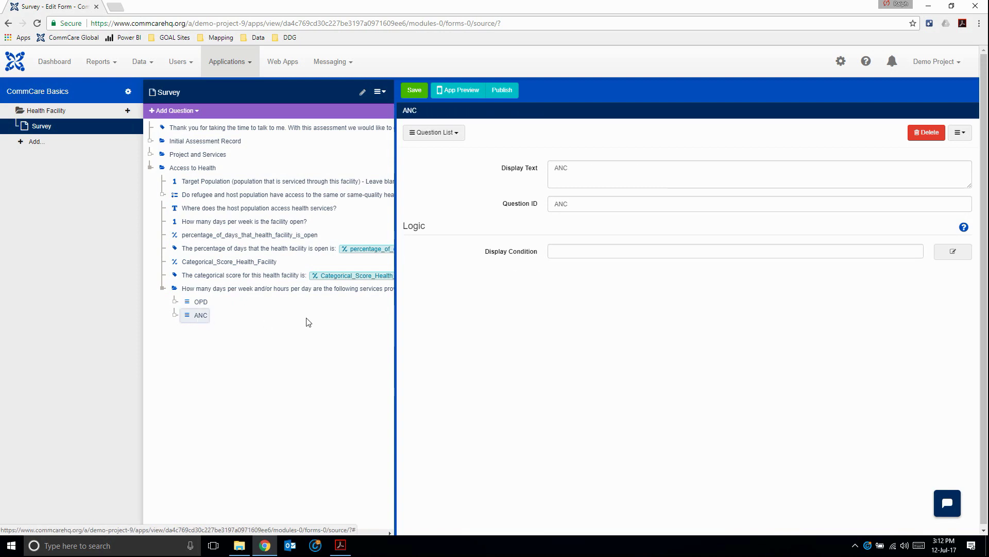
pyautogui.hotkey('ctrl', 'v')
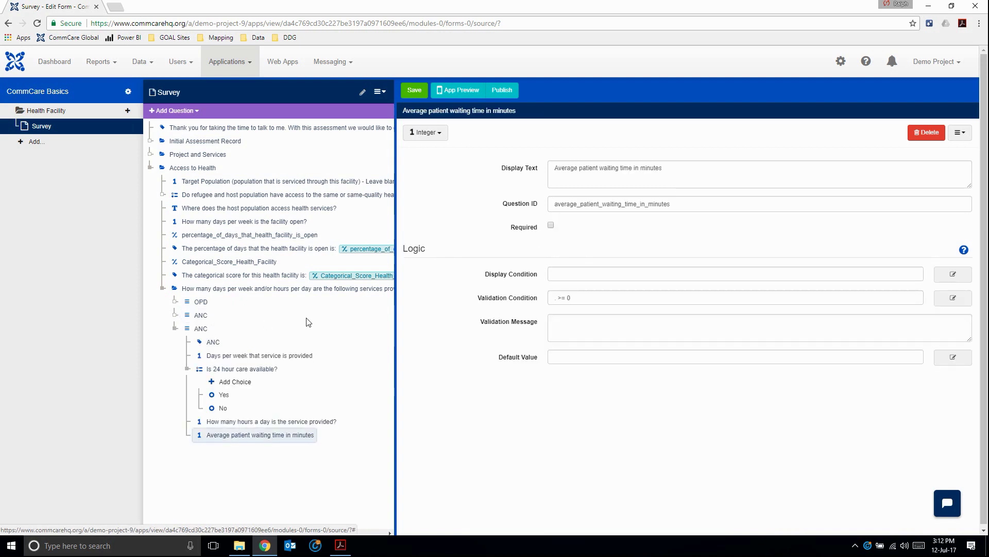
pyautogui.click(198, 330)
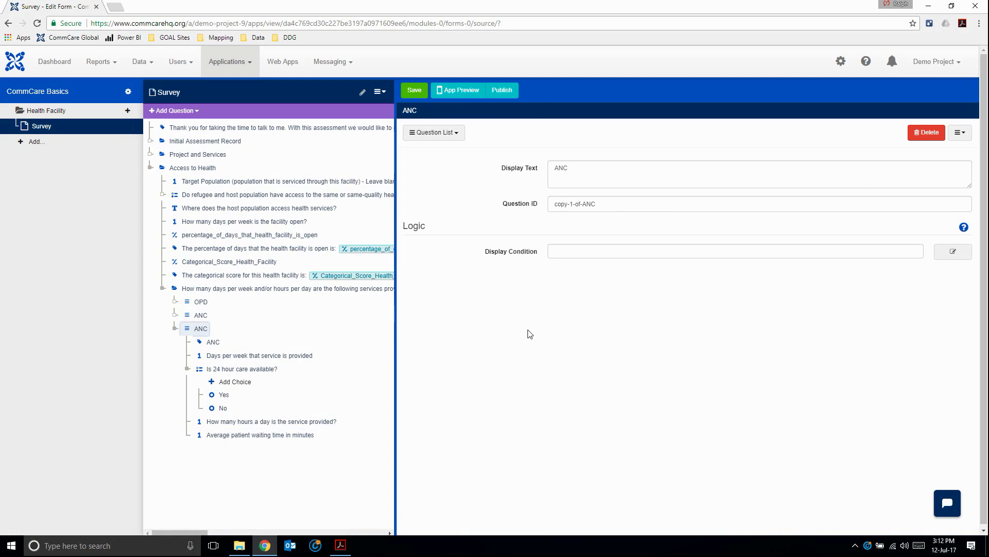
pyautogui.hotkey('alt', 'Tab')
pyautogui.moveTo(316, 323); pyautogui.dragTo(465, 324)
pyautogui.hotkey('ctrl', 'c')
# Step: In CommCare, set the copied ANC list's display text to "Safe deliveries (B/C EOC)" and its question ID to "Safe_deliveries"
pyautogui.hotkey('alt', 'Tab')
pyautogui.doubleClick(560, 169)
pyautogui.hotkey('ctrl', 'v')
pyautogui.press('Tab')
pyautogui.write('Safe_deliveries_(B/C_EOC)')
pyautogui.press('BackSpace')
pyautogui.press('BackSpace')
pyautogui.press('BackSpace')
pyautogui.press('BackSpace')
pyautogui.press('BackSpace')
pyautogui.press('BackSpace')
pyautogui.press('BackSpace')
pyautogui.press('BackSpace')
pyautogui.press('BackSpace')
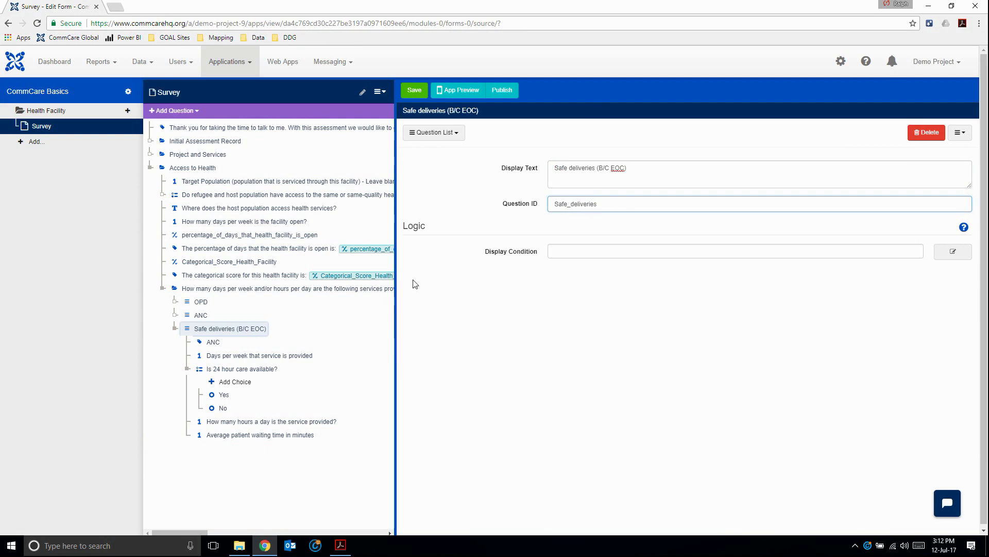
# Step: Change the display text of the label inside the Safe deliveries list to "Safe deliveries (B/C EOC)"
pyautogui.click(210, 342)
pyautogui.doubleClick(560, 168)
pyautogui.hotkey('ctrl', 'v')
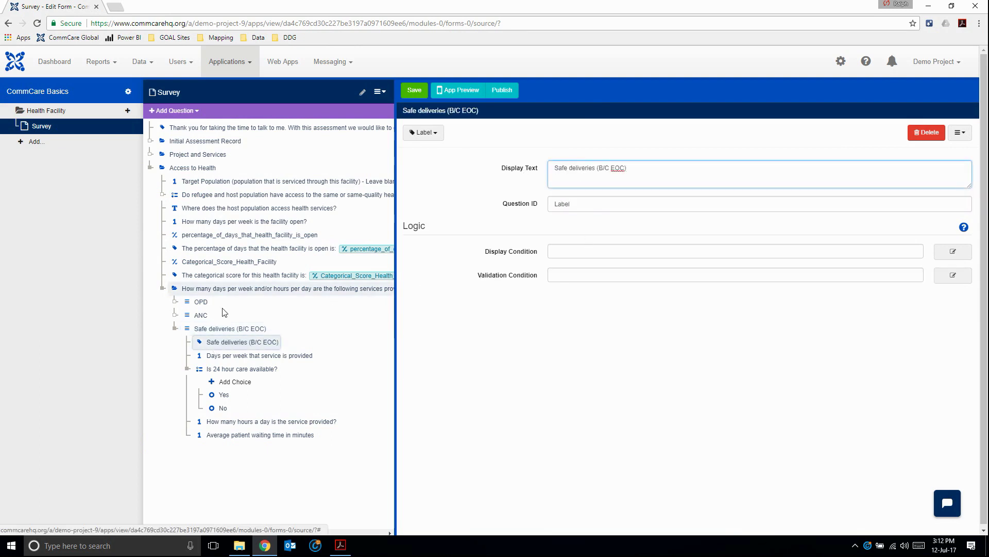
# Step: Duplicate the Safe deliveries question list and copy the service name "IMCI" from the PDF table
pyautogui.click(175, 328)
pyautogui.click(201, 331)
pyautogui.click(202, 341)
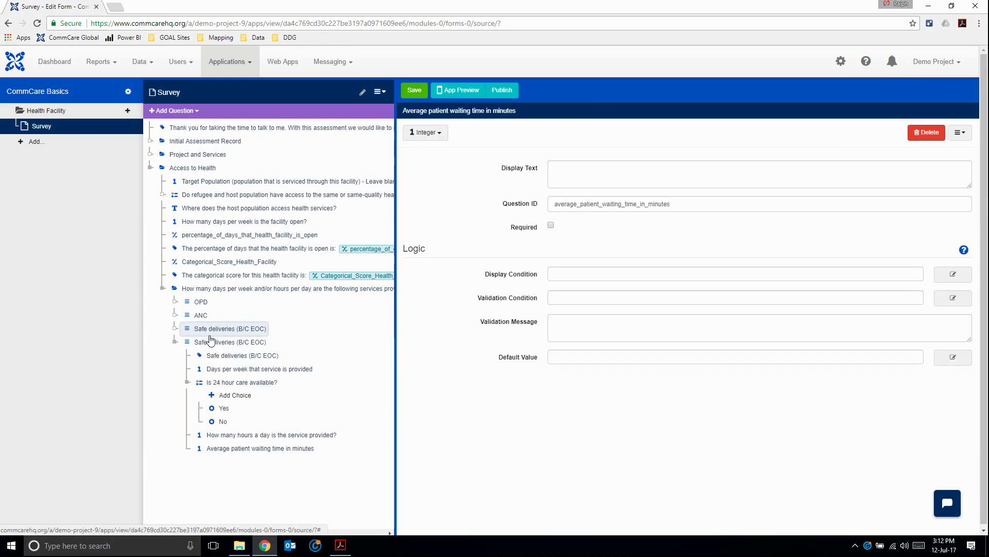
pyautogui.hotkey('alt', 'Tab')
pyautogui.moveTo(438, 339); pyautogui.dragTo(466, 341)
pyautogui.hotkey('ctrl', 'c')
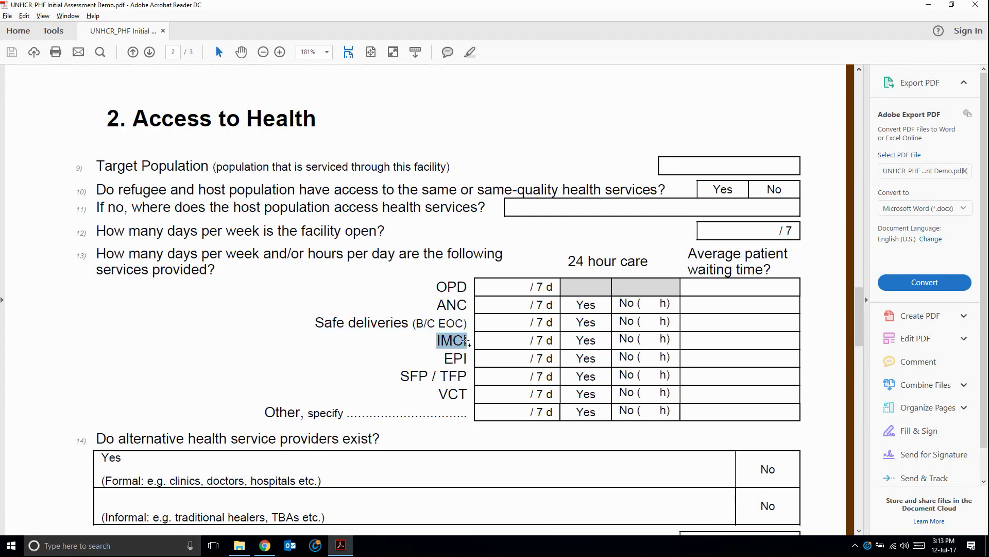
# Step: In CommCare, set the copied Safe deliveries list's display text and question ID, and its inner label's display text, to "IMCI"
pyautogui.hotkey('alt', 'Tab')
pyautogui.tripleClick(657, 164)
pyautogui.hotkey('ctrl', 'v')
pyautogui.press('Tab')
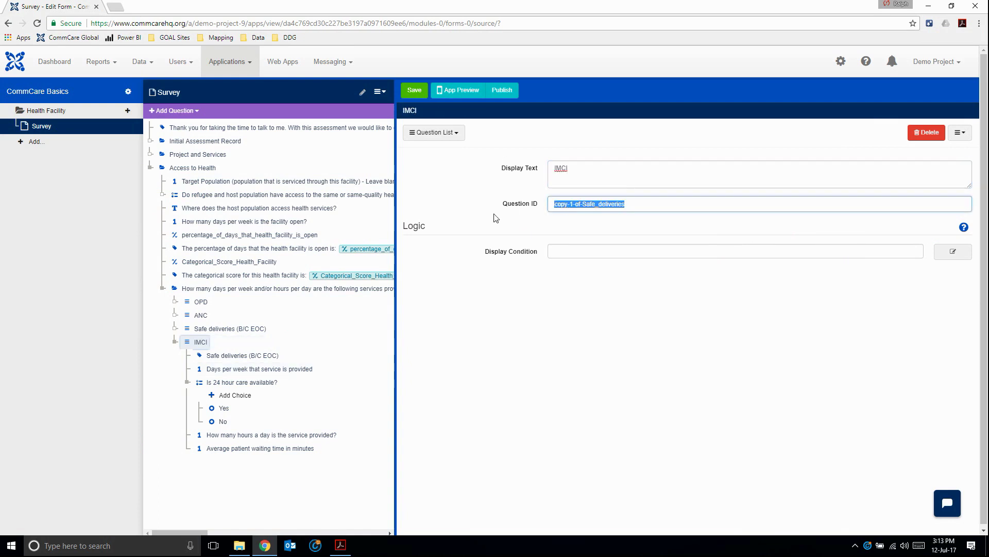
pyautogui.click(229, 356)
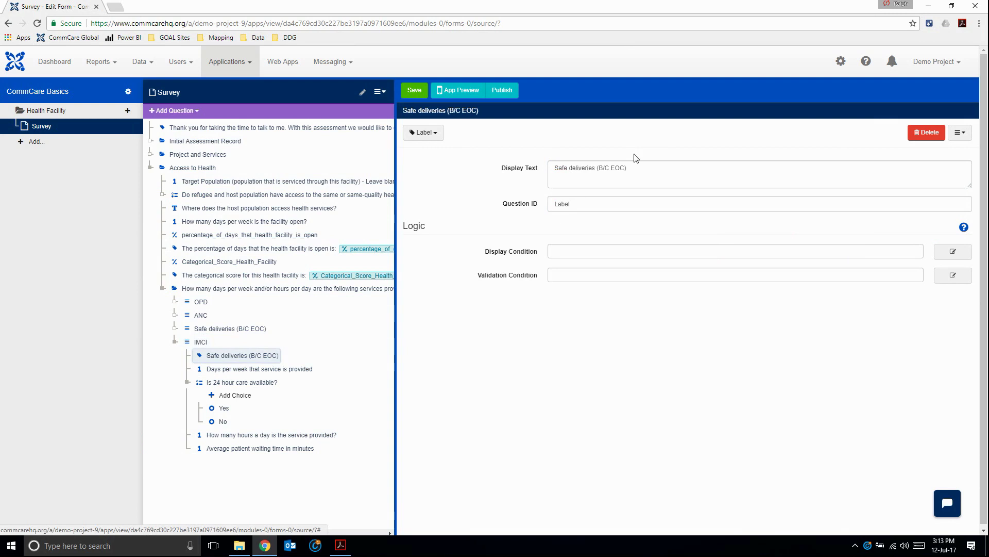
pyautogui.tripleClick(636, 170)
pyautogui.hotkey('ctrl', 'v')
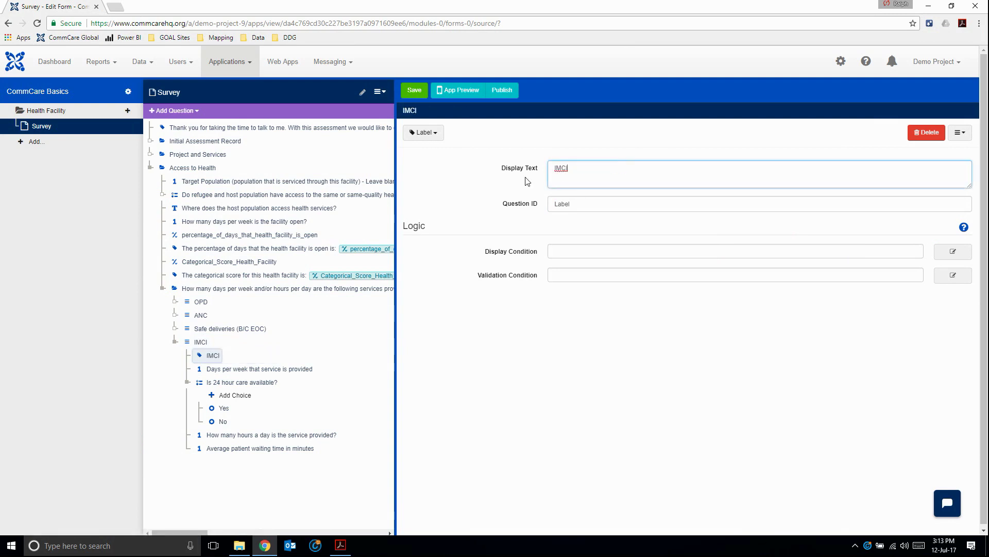
# Step: Duplicate the IMCI question list and look up the next service name, "EPI", in the PDF table
pyautogui.doubleClick(201, 343)
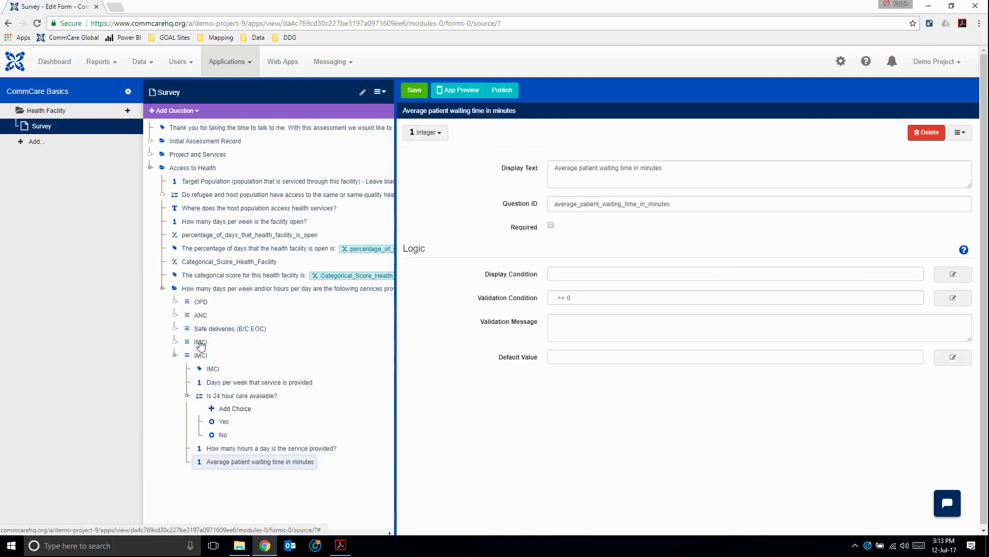
pyautogui.hotkey('alt', 'Tab')
pyautogui.moveTo(446, 362); pyautogui.dragTo(467, 359)
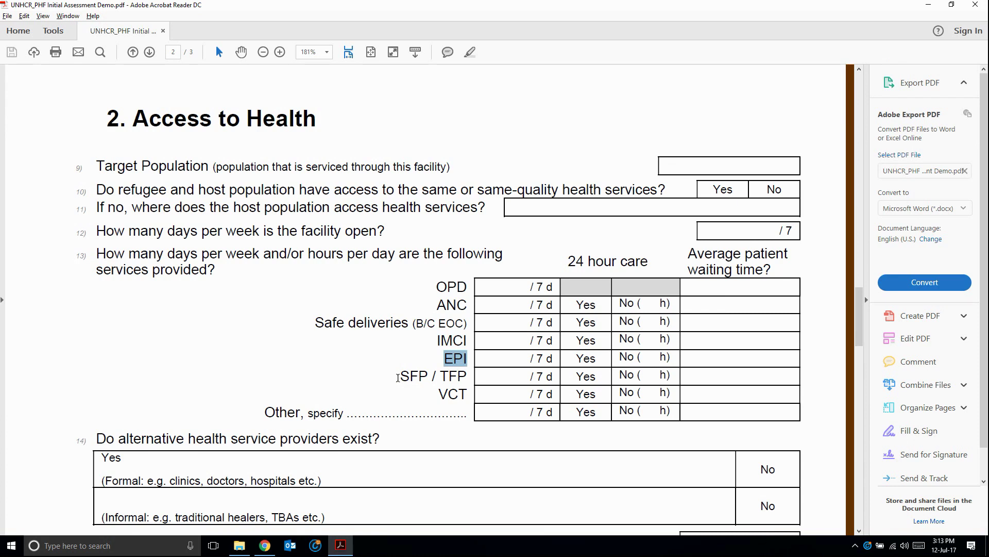
pyautogui.hotkey('alt', 'Tab')
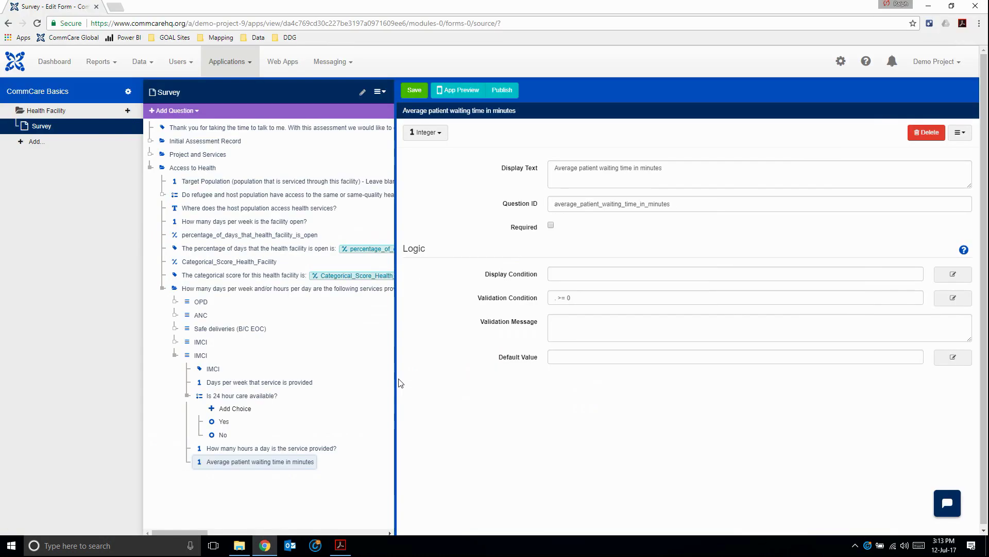
# Step: Set the copied IMCI list's display text and question ID, and its inner label's display text, to "EPI"
pyautogui.click(201, 354)
pyautogui.write('EPI')
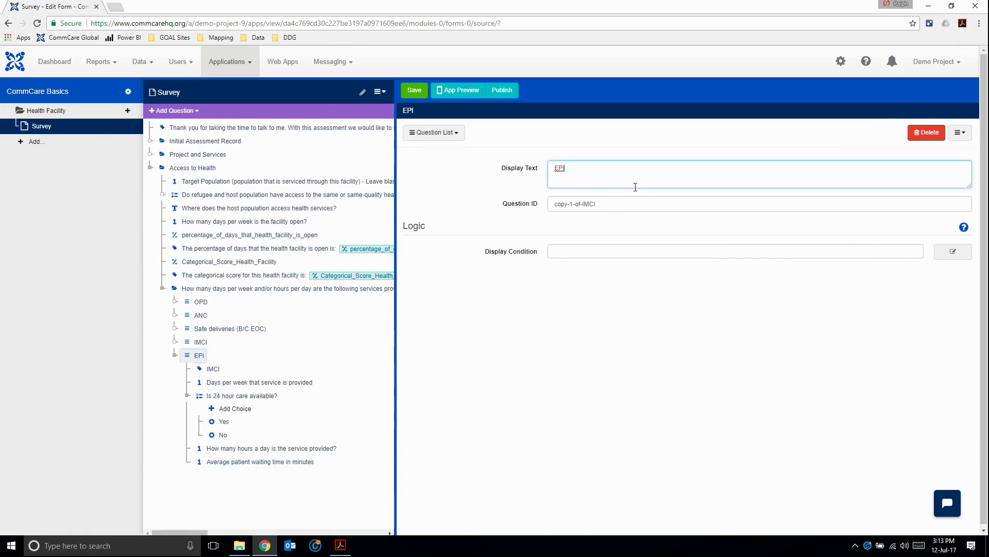
pyautogui.press('Tab')
pyautogui.write('EPI')
pyautogui.click(212, 369)
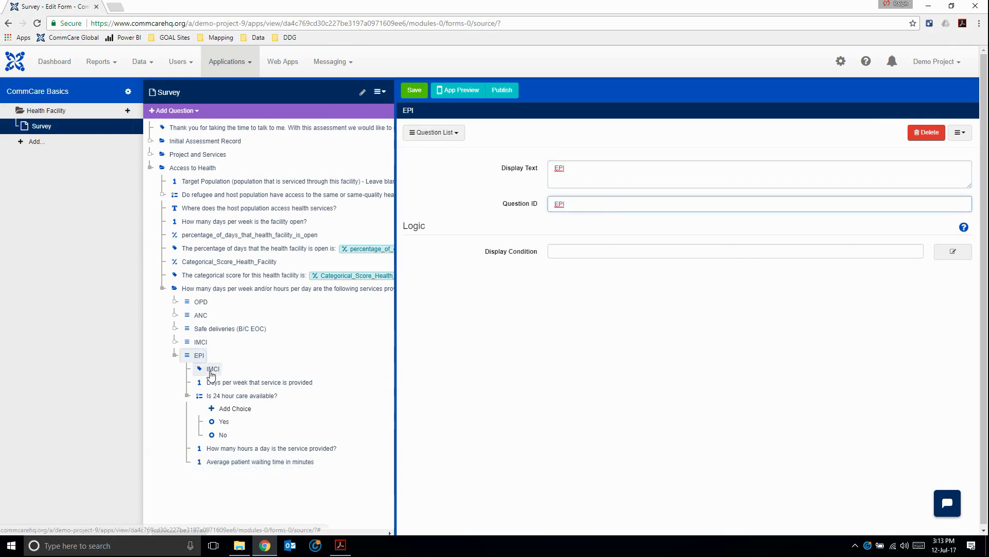
pyautogui.write('EPI')
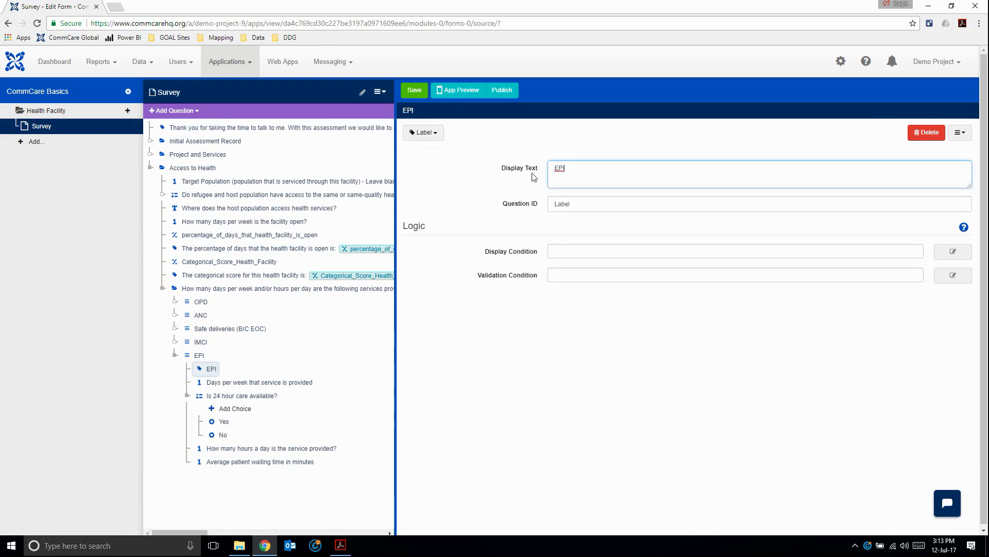
# Step: Duplicate the EPI question list and copy the service name "SFP / TFP" from the PDF table
pyautogui.click(175, 354)
pyautogui.click(196, 361)
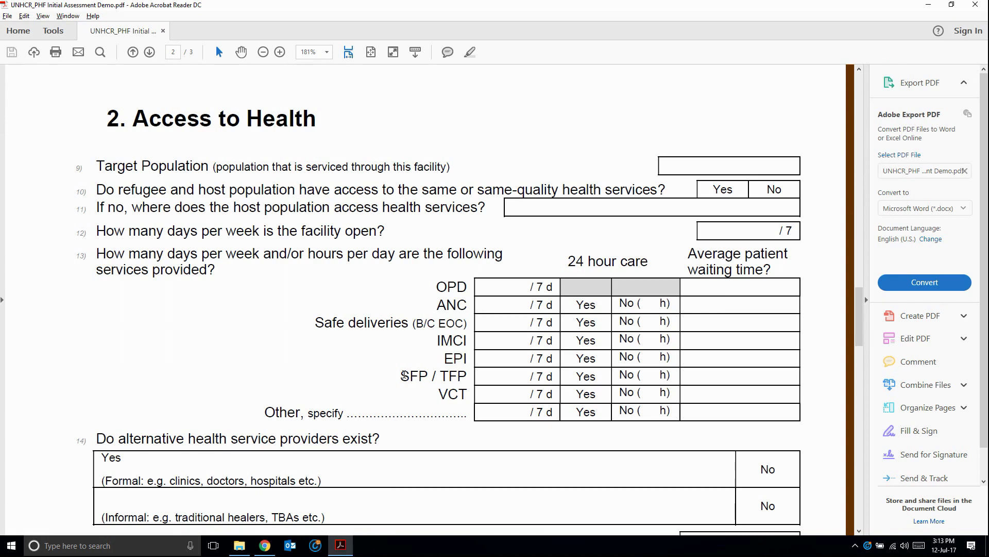
pyautogui.moveTo(401, 375); pyautogui.dragTo(467, 376)
pyautogui.hotkey('ctrl', 'c')
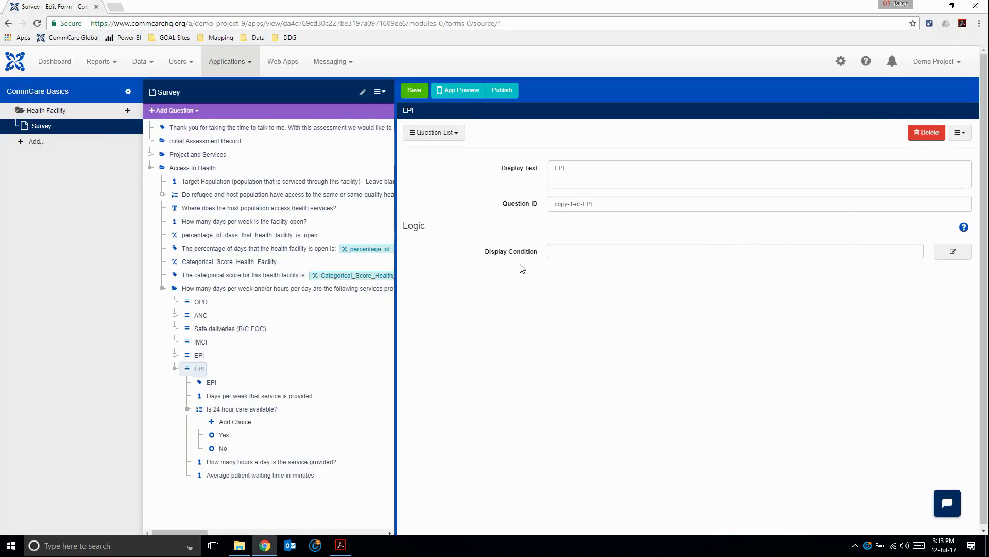
# Step: Set the copied EPI list's display text to "SFP / TFP" and its question ID to "SFP_or_TFP"
pyautogui.doubleClick(559, 168)
pyautogui.hotkey('ctrl', 'v')
pyautogui.moveTo(631, 207); pyautogui.dragTo(509, 215)
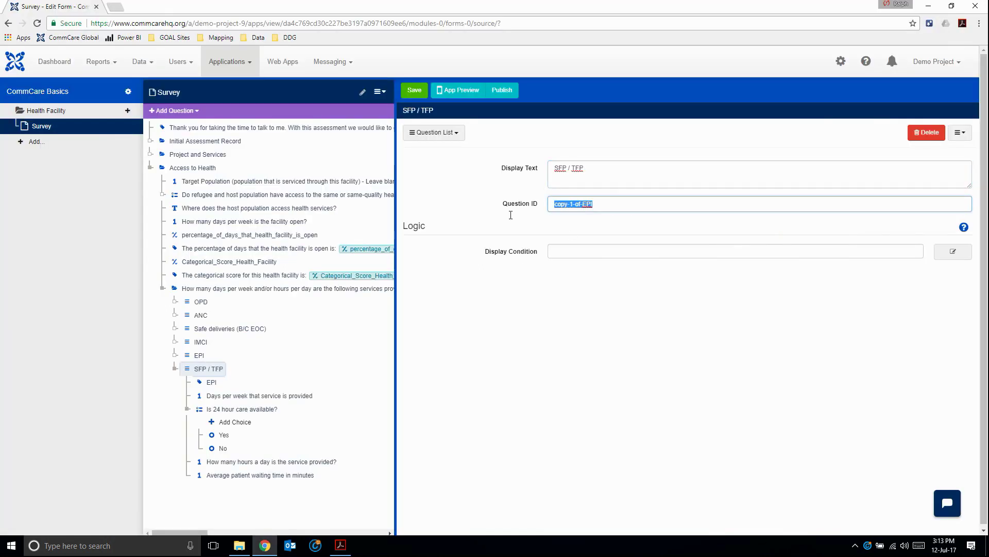
pyautogui.write('SFP_/_TFP')
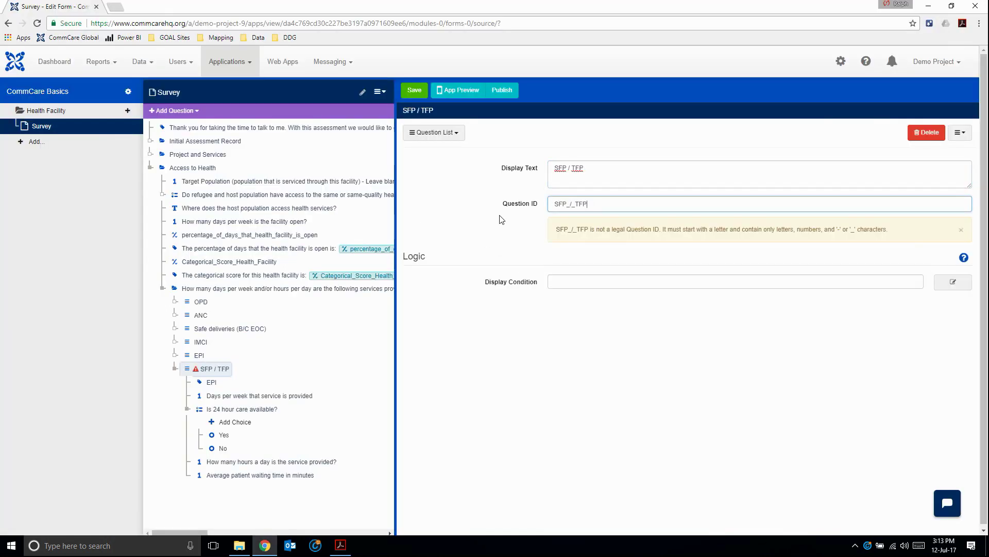
pyautogui.click(572, 205)
pyautogui.press('BackSpace')
pyautogui.write('or')
# Step: Change the display text of the label inside the SFP / TFP list to "SFP / TFP"
pyautogui.click(211, 382)
pyautogui.moveTo(607, 169); pyautogui.dragTo(502, 170)
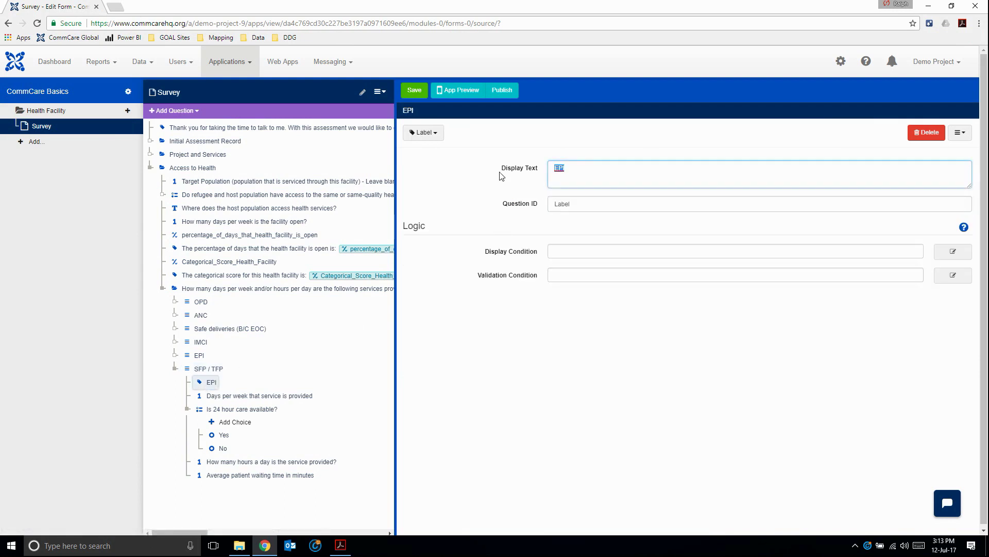
pyautogui.hotkey('ctrl', 'v')
# Step: Duplicate the SFP / TFP question list and take the service name "VCT" from the PDF table
pyautogui.click(176, 369)
pyautogui.click(197, 371)
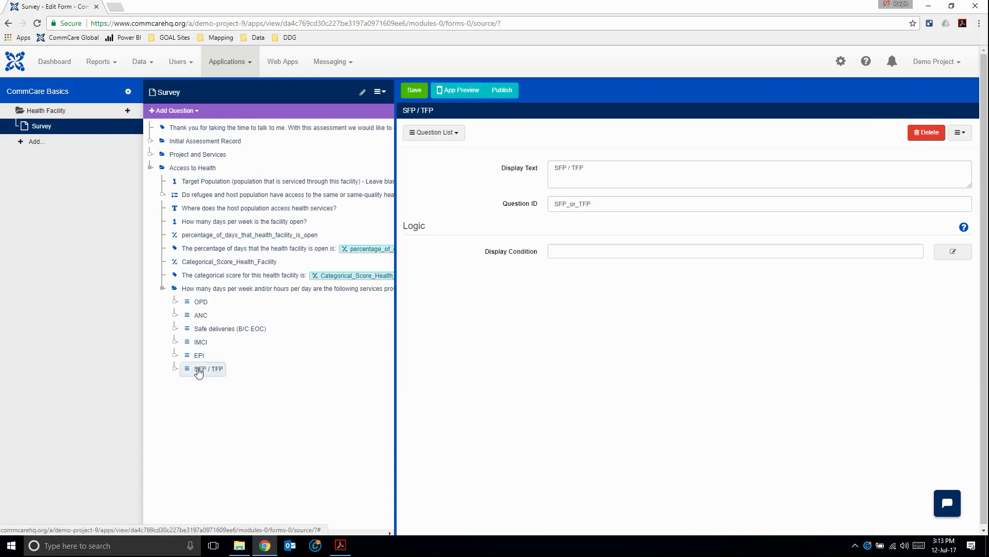
pyautogui.hotkey('ctrl', 'v')
pyautogui.hotkey('alt', 'Tab')
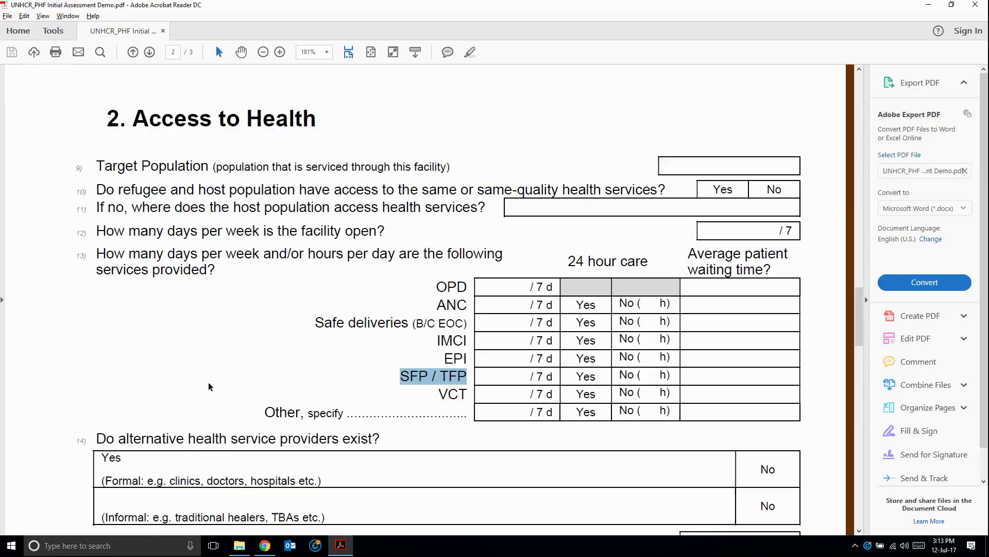
pyautogui.moveTo(438, 394); pyautogui.dragTo(467, 394)
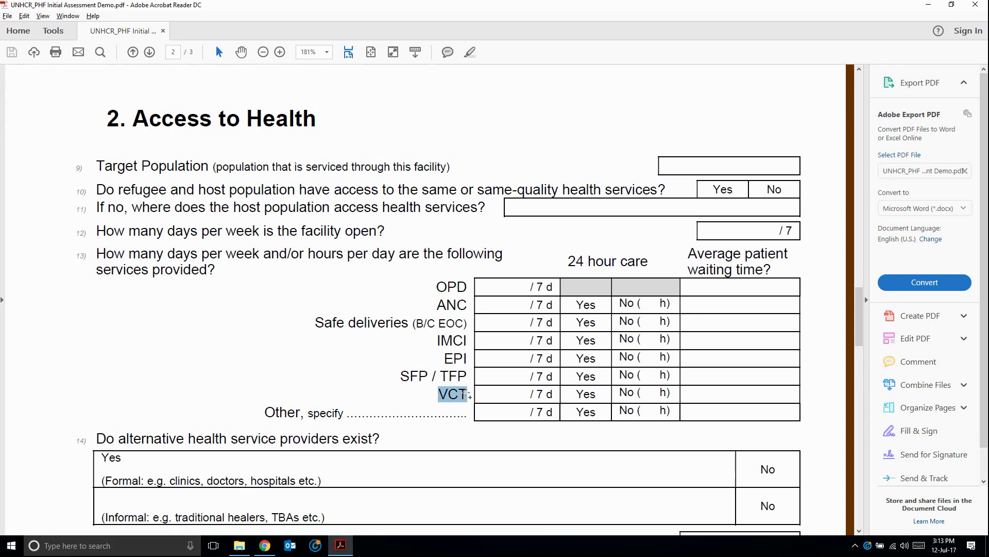
pyautogui.hotkey('alt', 'Tab')
# Step: Set the display text and question ID of the copied SFP / TFP list to "VCT"
pyautogui.tripleClick(561, 172)
pyautogui.write('VCT')
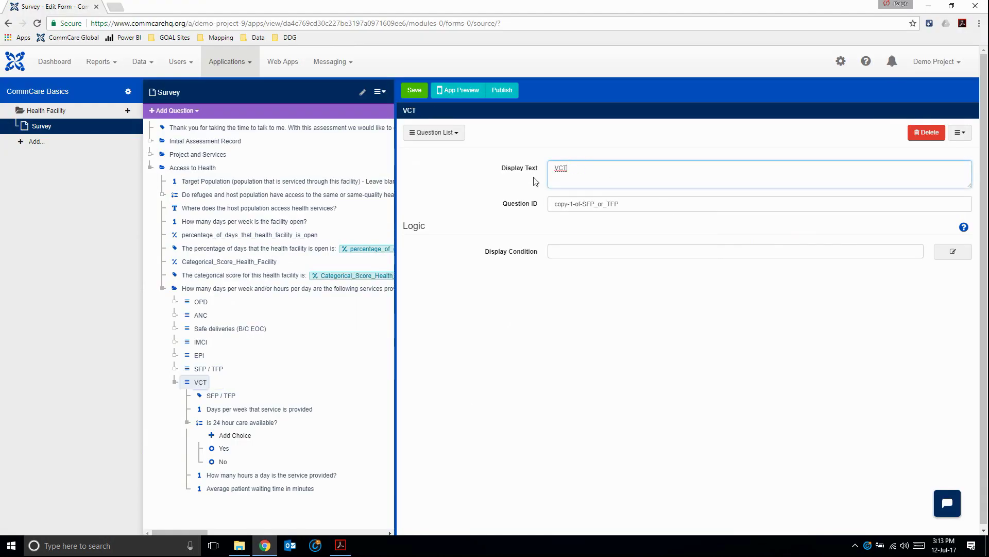
pyautogui.moveTo(632, 202); pyautogui.dragTo(529, 203)
pyautogui.write('VCT')
# Step: Change the display text of the label inside the VCT list to "VCT" and collapse the list
pyautogui.click(222, 395)
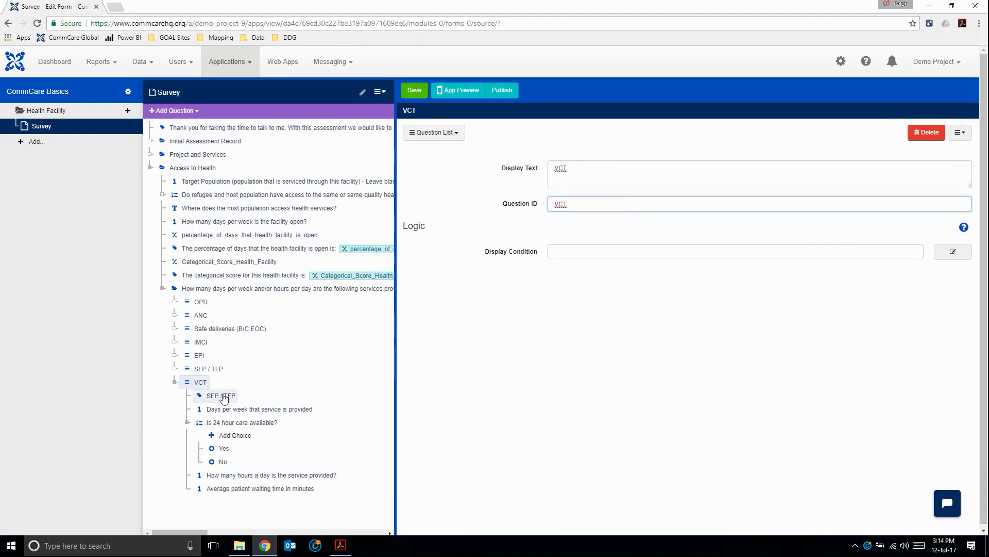
pyautogui.moveTo(590, 165); pyautogui.dragTo(509, 177)
pyautogui.write('VCT')
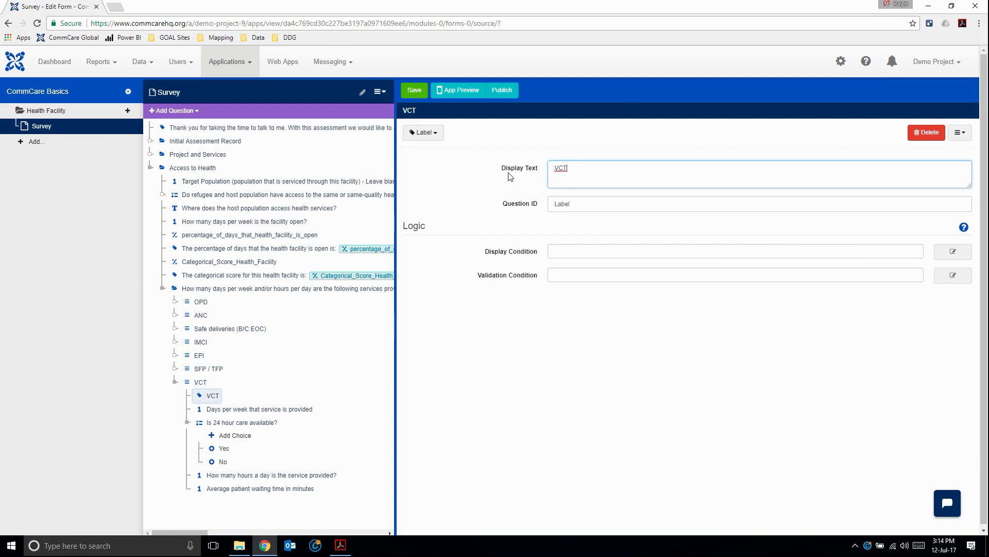
pyautogui.click(175, 381)
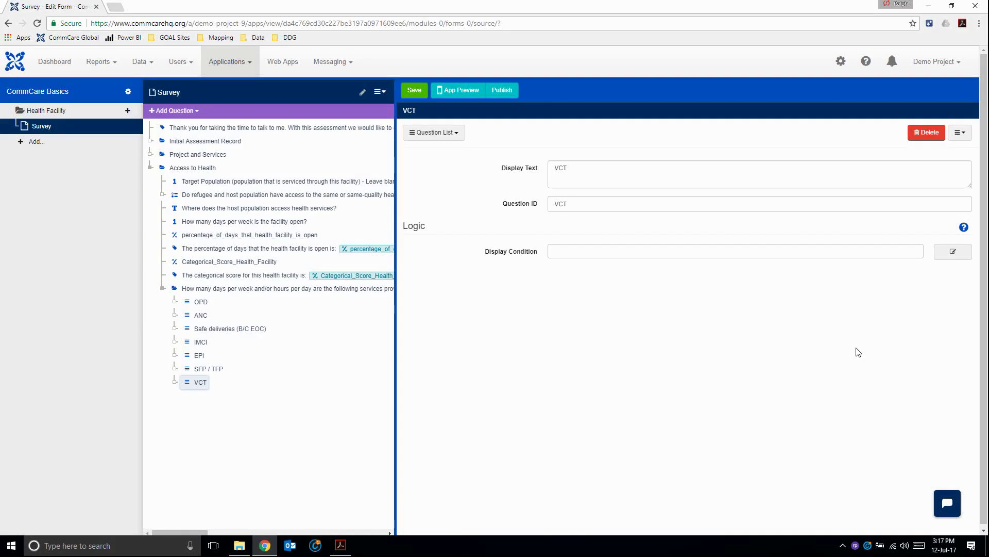
# Step: Check the "Other, specify" row in the PDF table and duplicate the VCT question list
pyautogui.hotkey('alt', 'Tab')
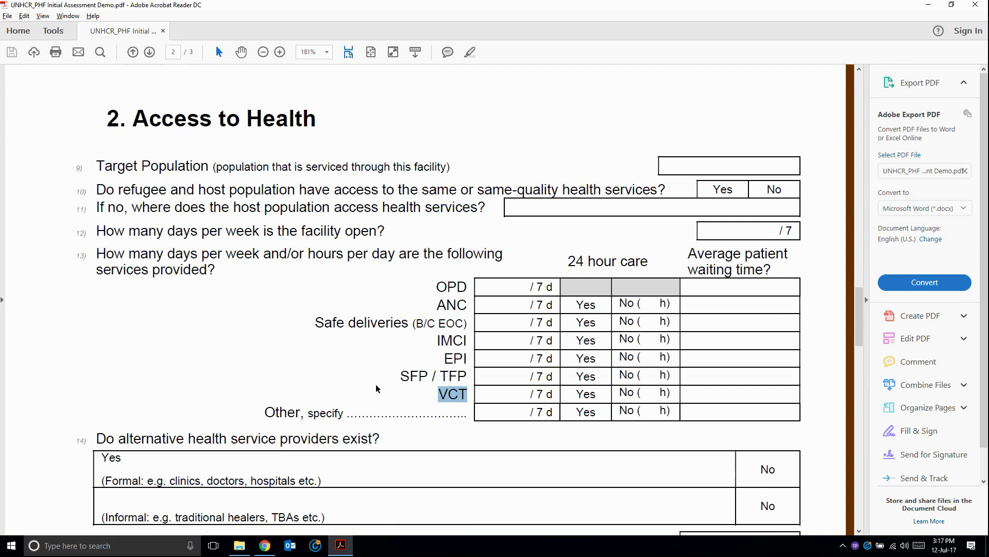
pyautogui.moveTo(309, 415); pyautogui.dragTo(366, 410)
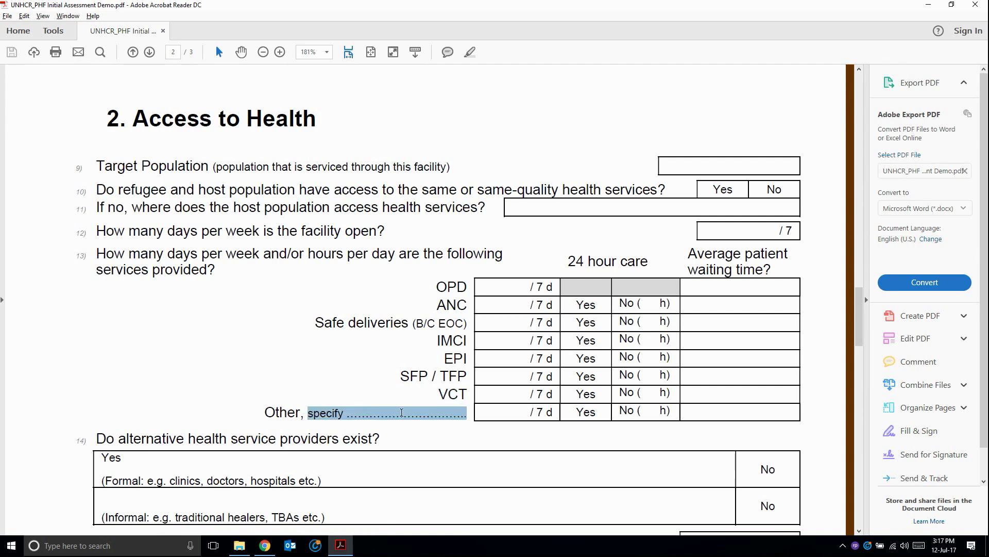
pyautogui.hotkey('alt', 'Tab')
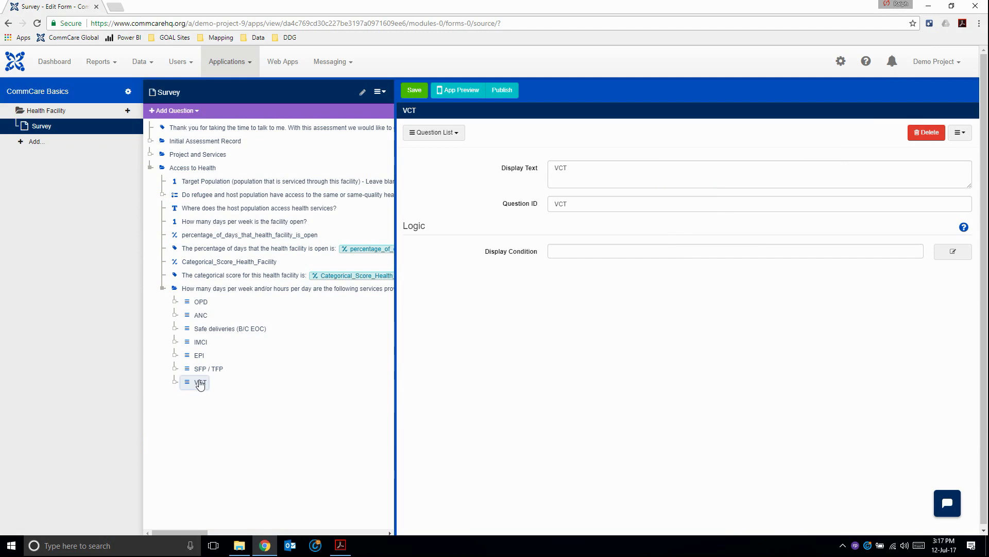
pyautogui.hotkey('ctrl', 'c')
pyautogui.hotkey('ctrl', 'v')
pyautogui.click(200, 395)
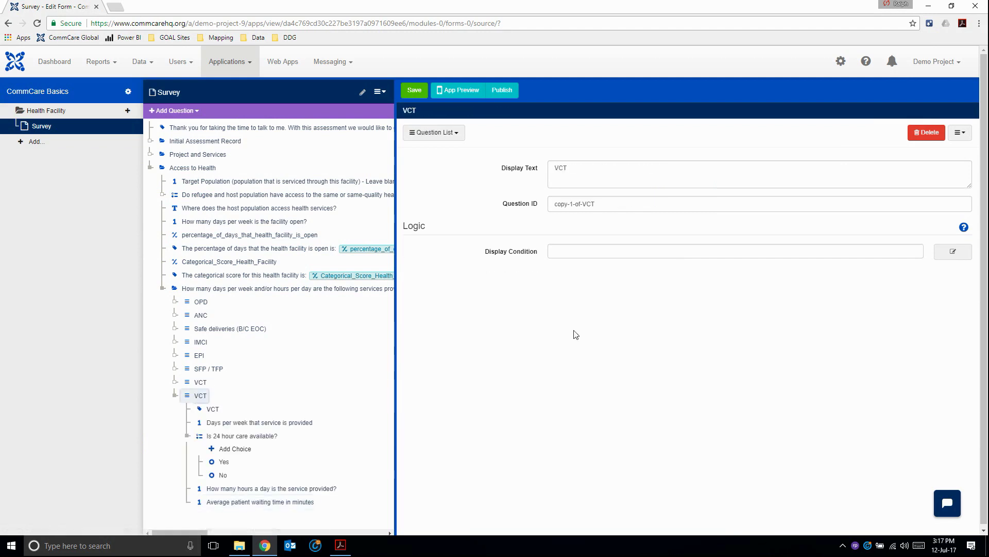
# Step: Set the copied VCT list's display text to "Other" and its question ID to "other"
pyautogui.click(537, 169)
pyautogui.hotkey('ctrl', 'a')
pyautogui.write('Other')
pyautogui.press('Tab')
pyautogui.write('Ot')
pyautogui.press('BackSpace')
pyautogui.write('oth')
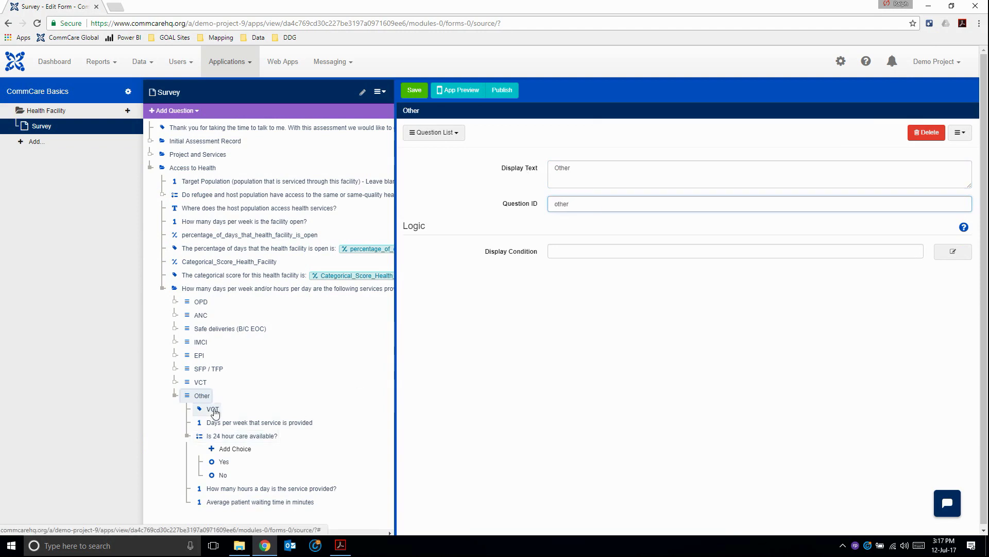
# Step: Change the display text of the label inside the Other list to "Other"
pyautogui.click(213, 410)
pyautogui.doubleClick(559, 169)
pyautogui.write('Other')
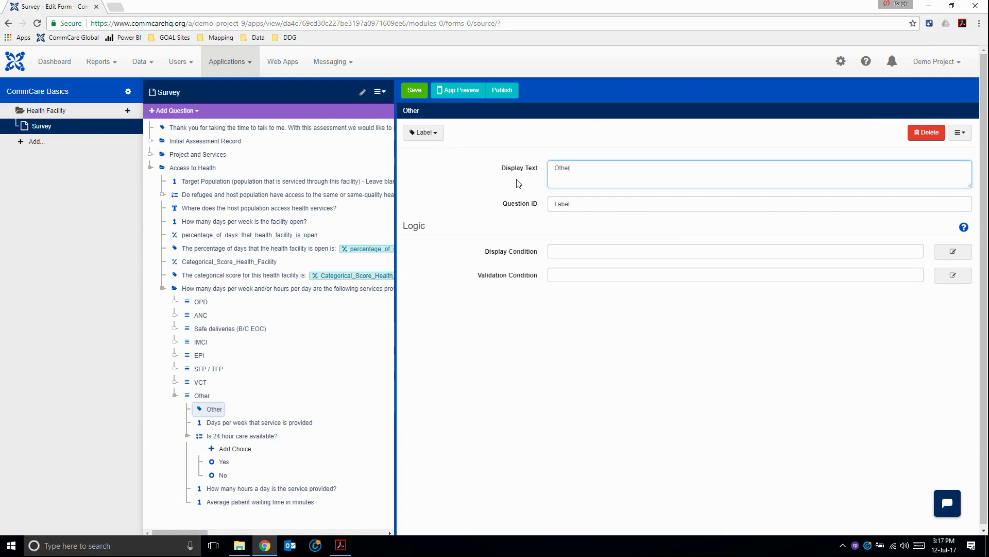
# Step: Add a required text question "Specify Other" after the label in the Other list, and collapse the list
pyautogui.click(215, 411)
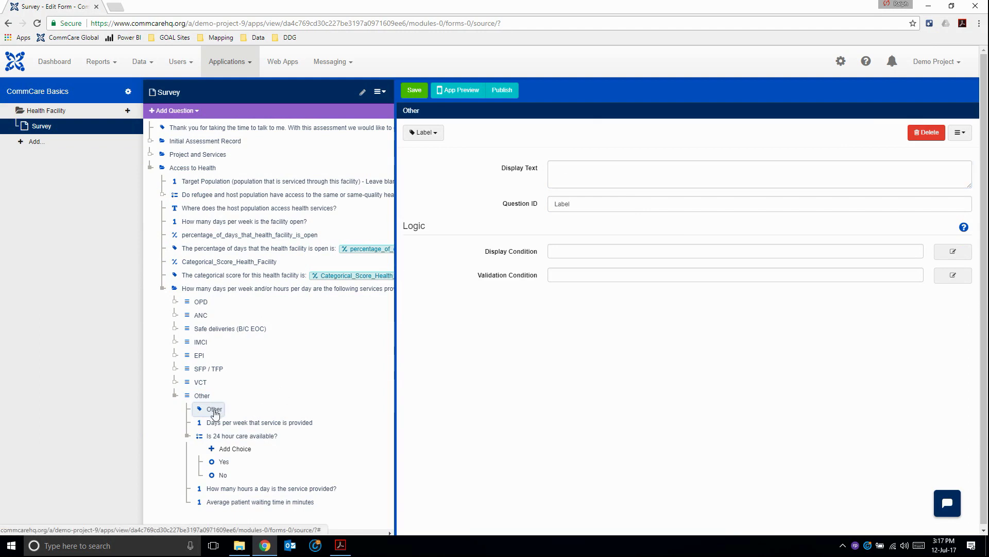
pyautogui.click(170, 111)
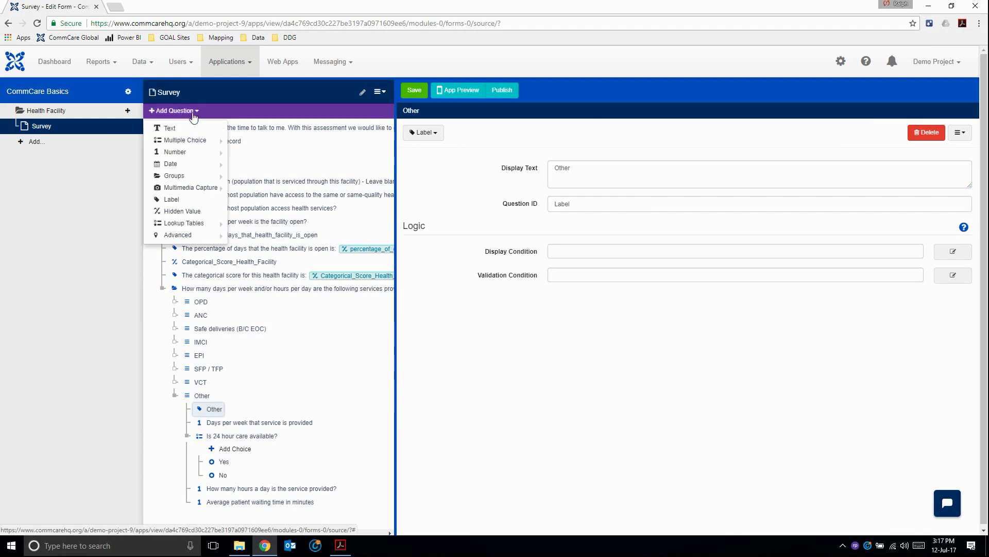
pyautogui.click(172, 130)
pyautogui.write('Sp')
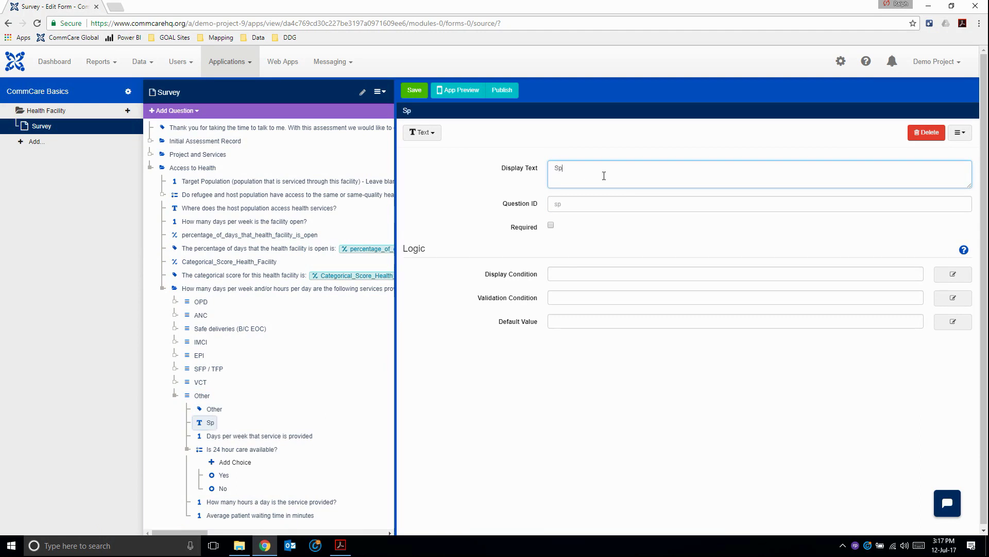
pyautogui.write('ecify Other')
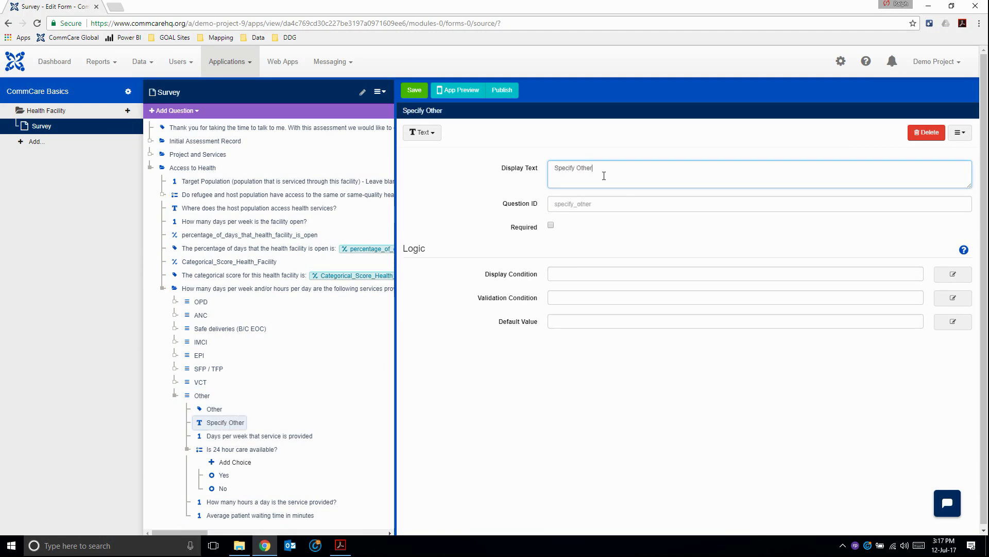
pyautogui.click(551, 225)
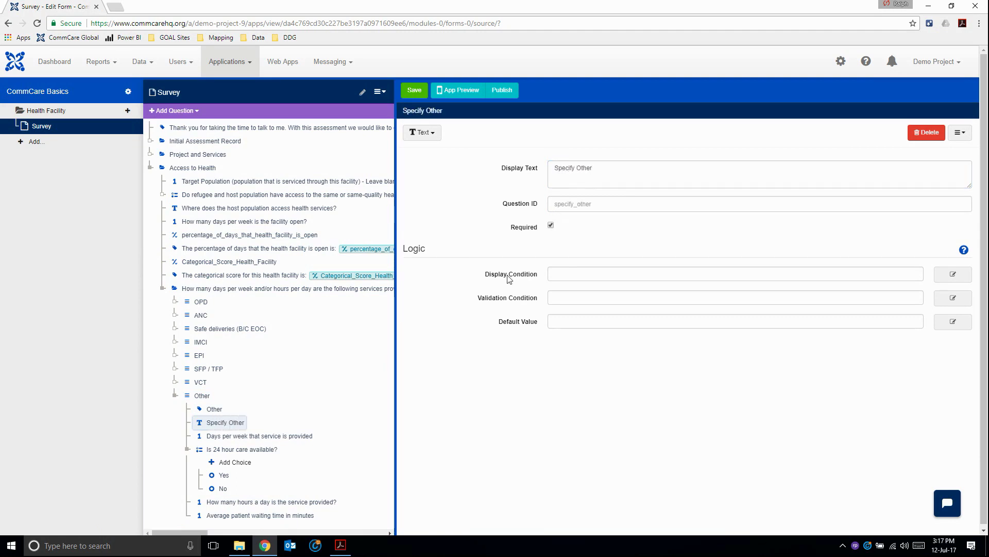
pyautogui.click(176, 395)
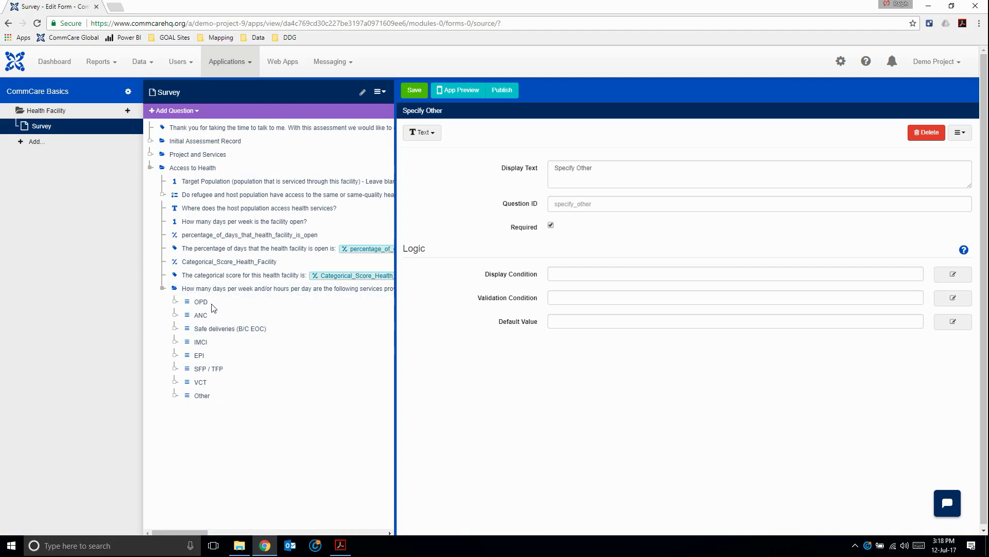
# Step: Add a checkbox question "Which of the following departments does the health facility have?" after the categorical score label
pyautogui.click(195, 278)
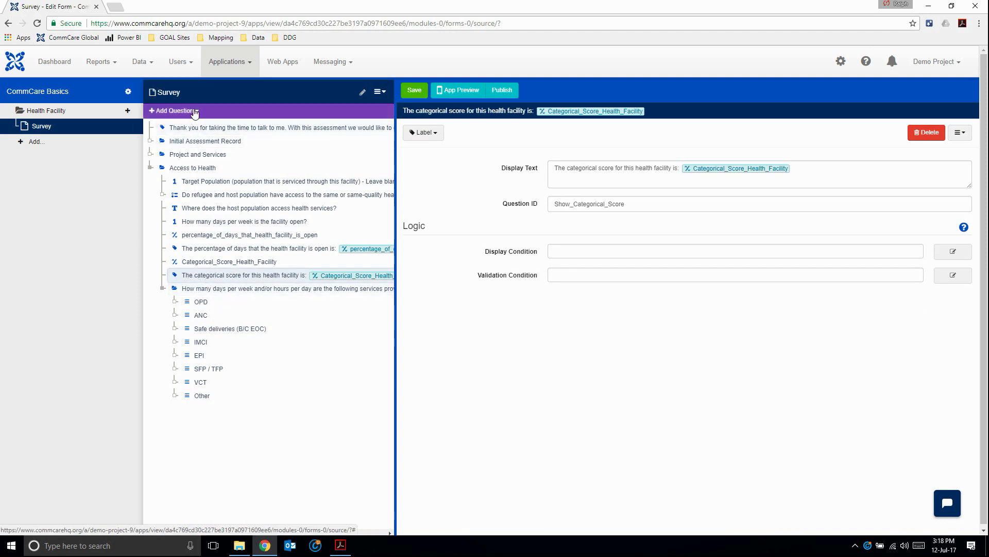
pyautogui.click(173, 111)
pyautogui.moveTo(182, 141)
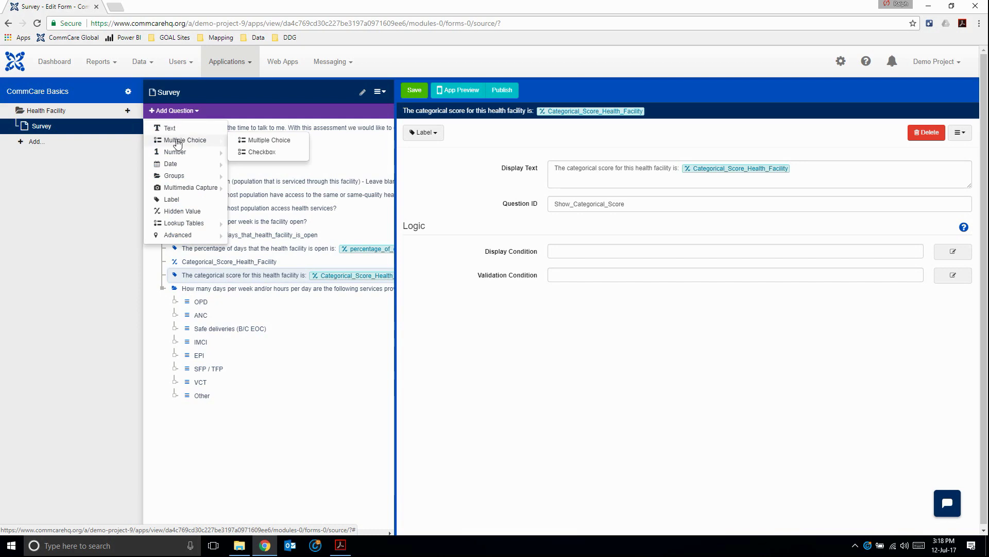
pyautogui.click(253, 152)
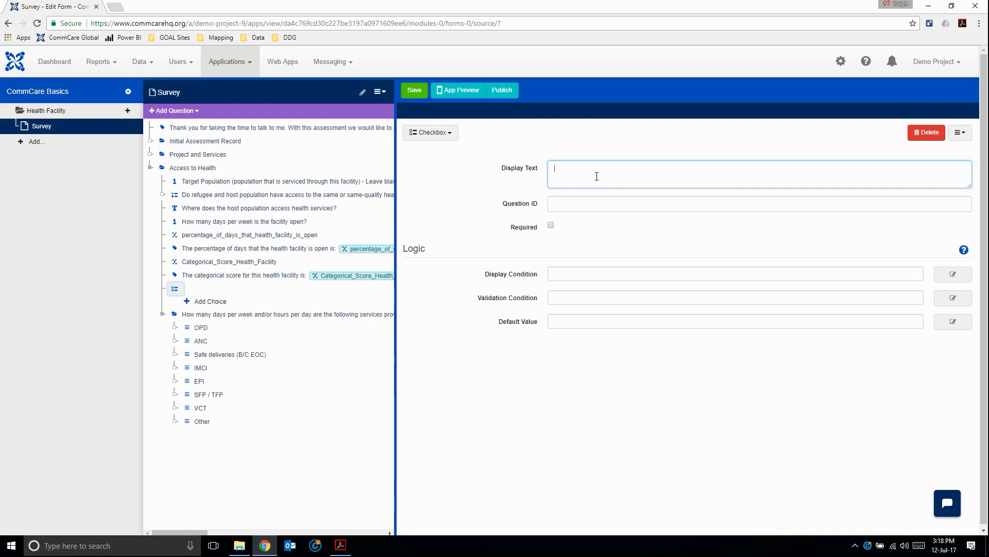
pyautogui.write('Which of the f')
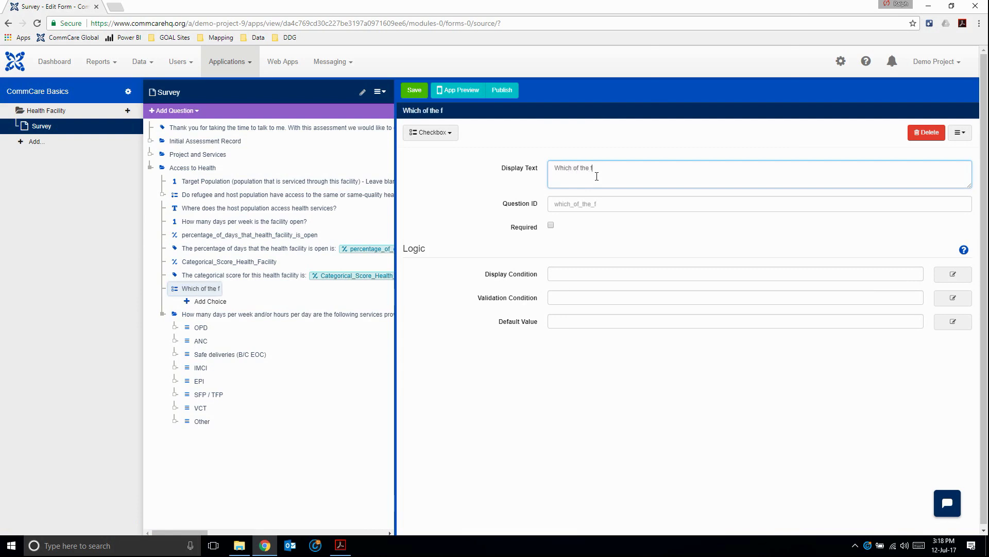
pyautogui.write('ollowing departments does the health facility have?')
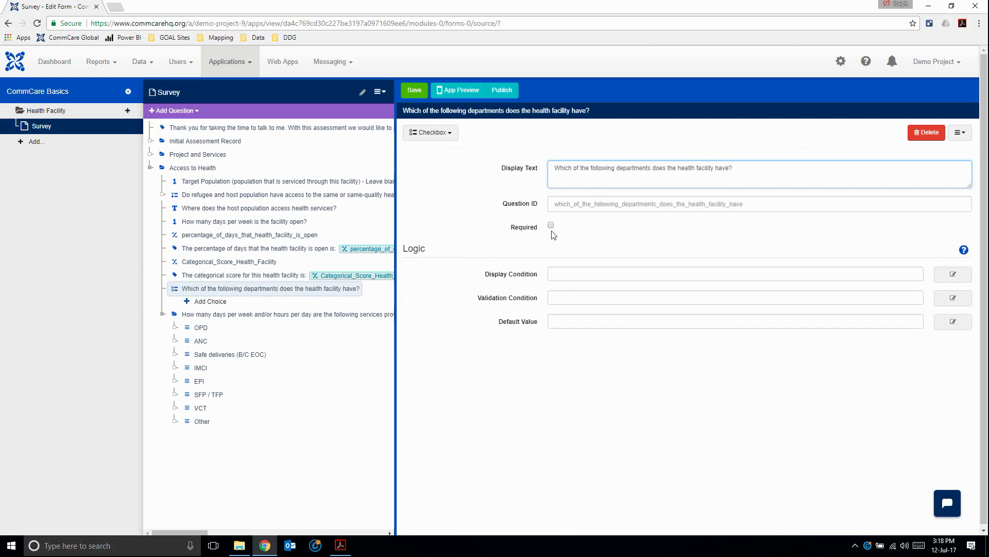
# Step: Check the service names in the PDF and add the choice "OPD" to the departments question
pyautogui.click(204, 301)
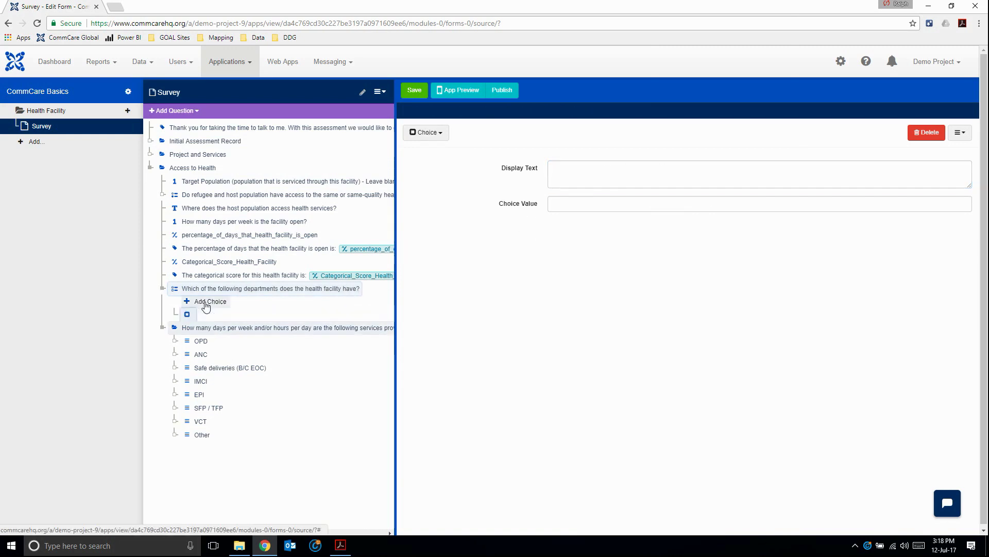
pyautogui.hotkey('alt', 'Tab')
pyautogui.hotkey('alt', 'Tab')
pyautogui.write('OPD')
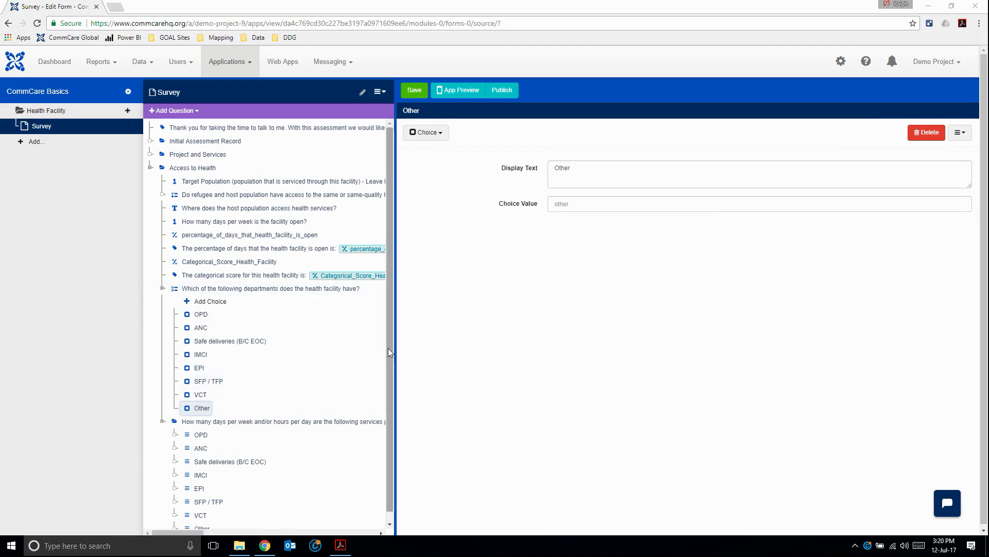
# Step: Set the OPD question list's display condition so that the departments question has the selected value OPD
pyautogui.moveTo(391, 351); pyautogui.dragTo(392, 392)
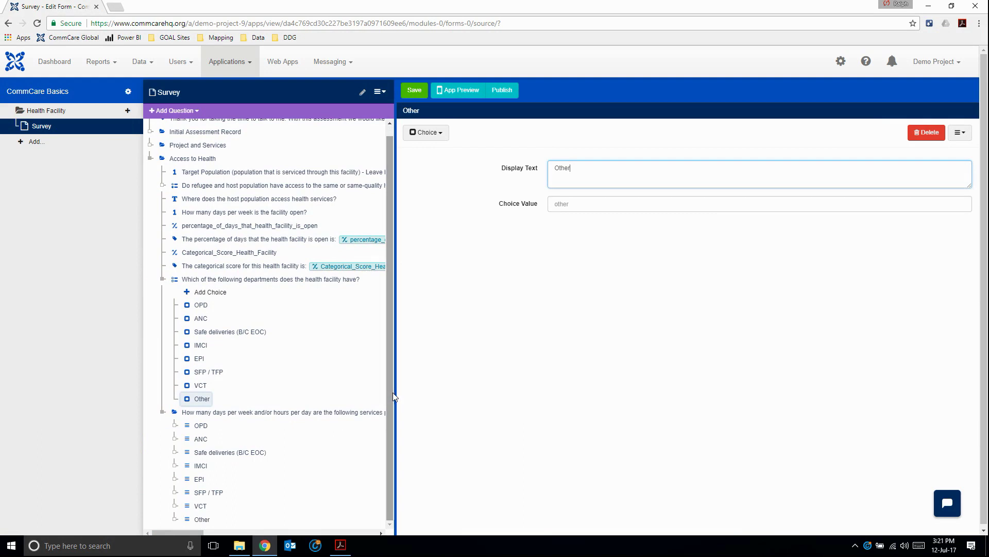
pyautogui.click(197, 430)
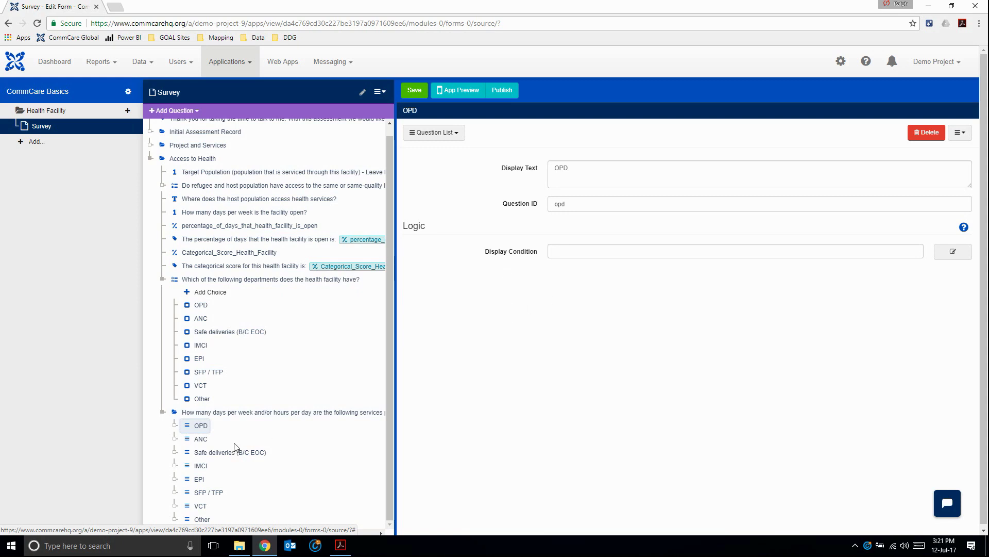
pyautogui.click(175, 426)
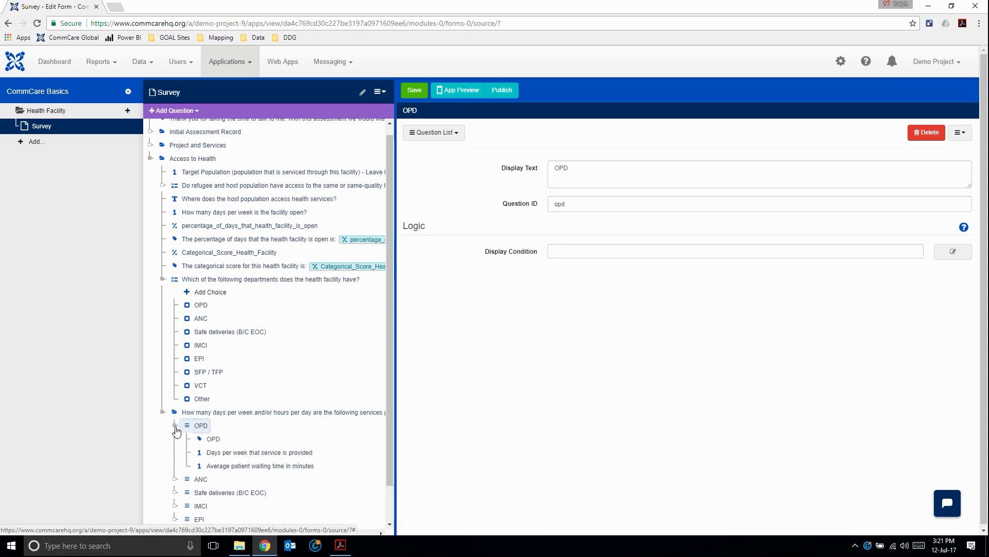
pyautogui.click(175, 427)
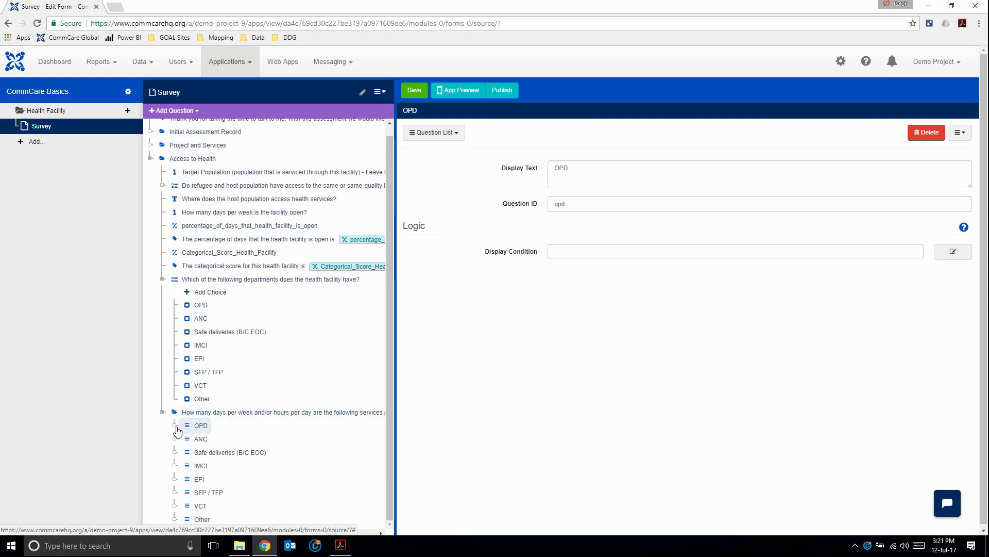
pyautogui.click(946, 254)
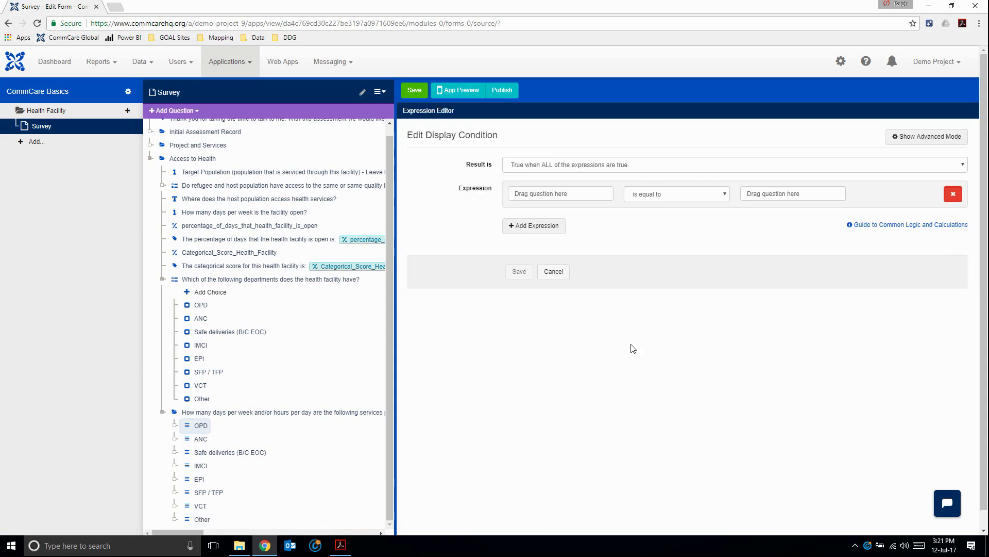
pyautogui.moveTo(237, 281); pyautogui.dragTo(539, 196)
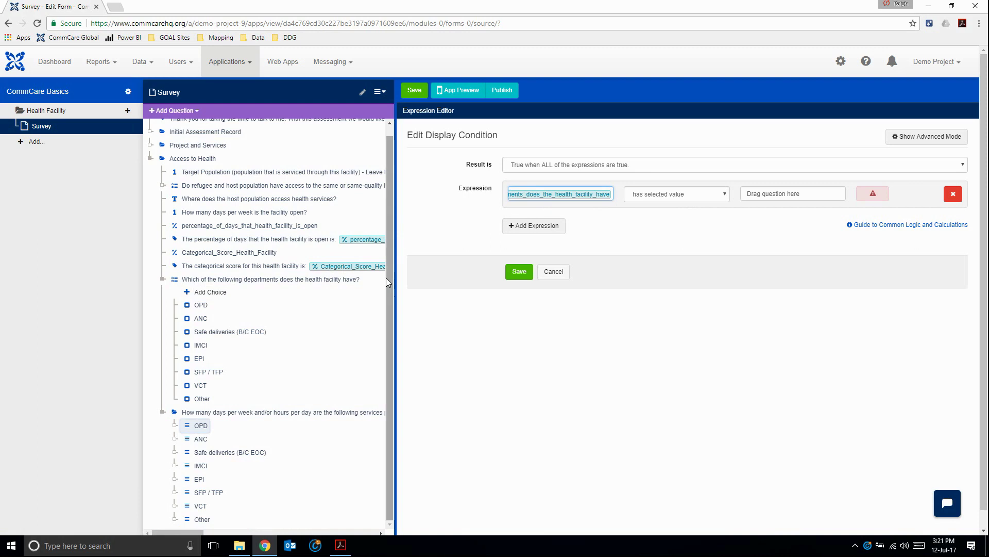
pyautogui.moveTo(201, 305); pyautogui.dragTo(762, 198)
pyautogui.click(519, 272)
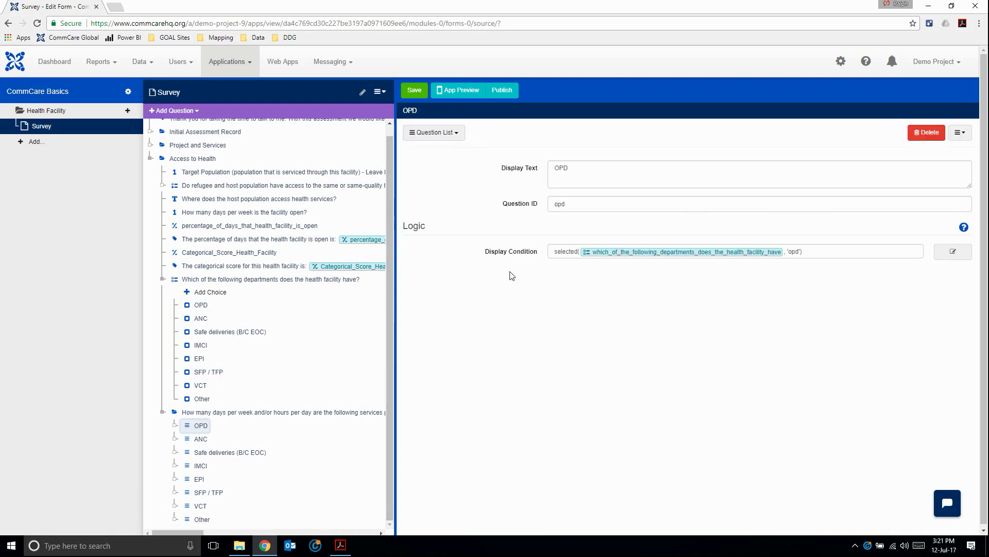
# Step: Set the ANC question list's display condition so that the departments question has the selected value 'anc', and save the expression
pyautogui.click(200, 439)
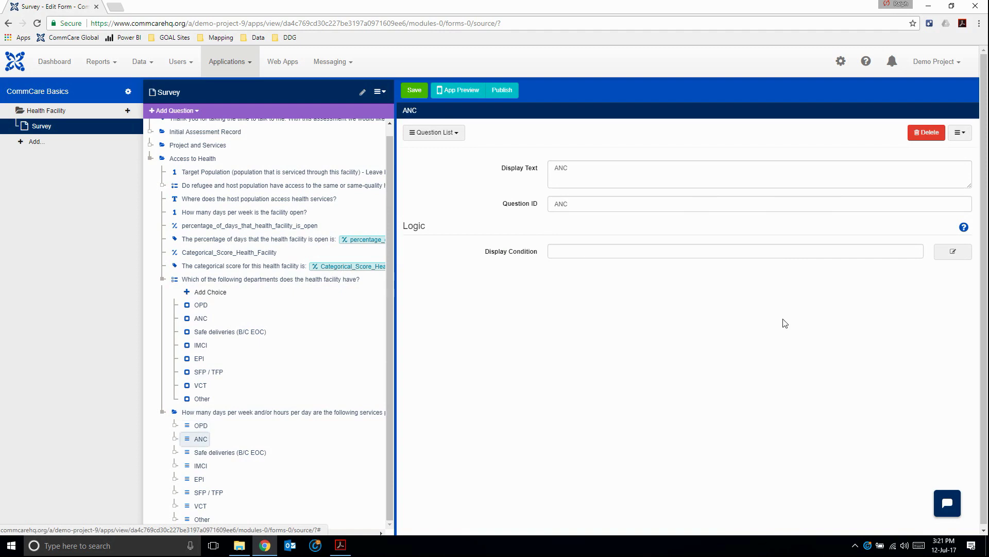
pyautogui.click(953, 252)
pyautogui.moveTo(227, 282); pyautogui.dragTo(541, 194)
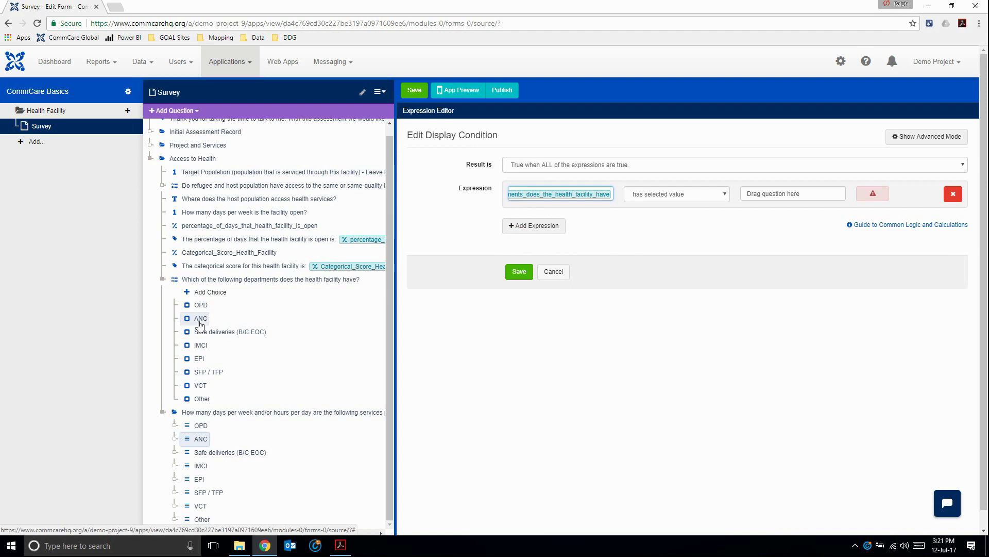
pyautogui.moveTo(200, 325); pyautogui.dragTo(777, 195)
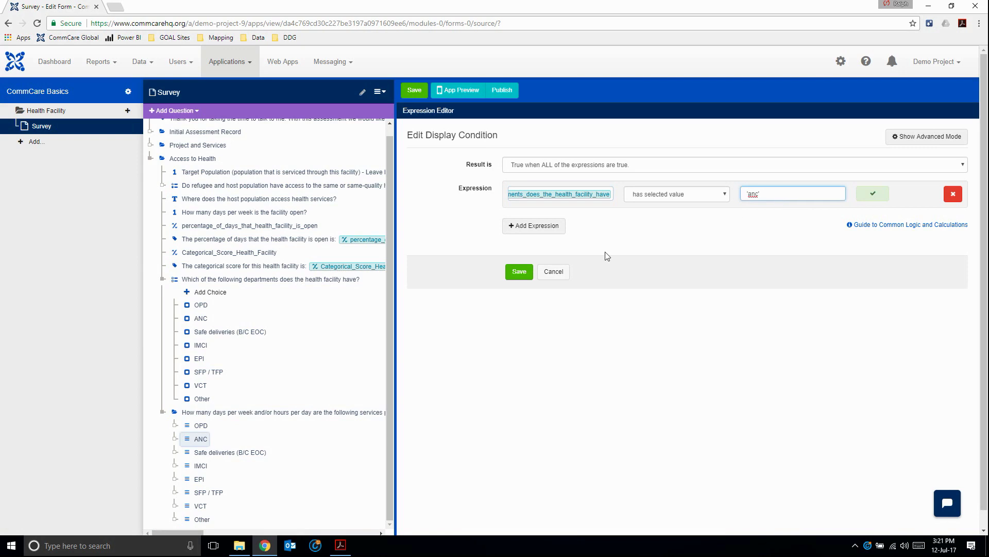
pyautogui.click(726, 196)
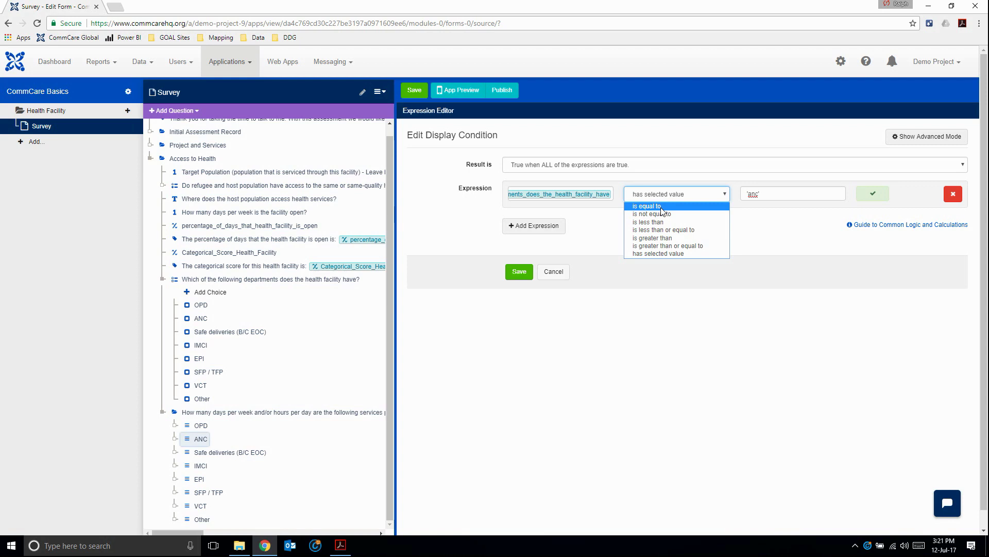
pyautogui.click(660, 254)
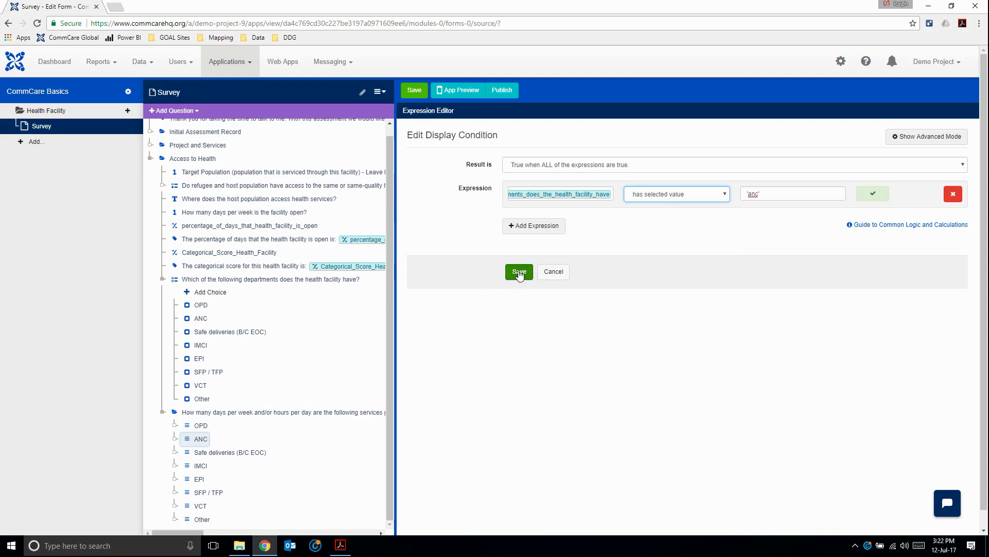
pyautogui.click(518, 273)
# Step: Set the Safe deliveries (B/C EOC) question list's display condition so that the departments question has the selected value 'safe_deliveries', and save it
pyautogui.click(239, 452)
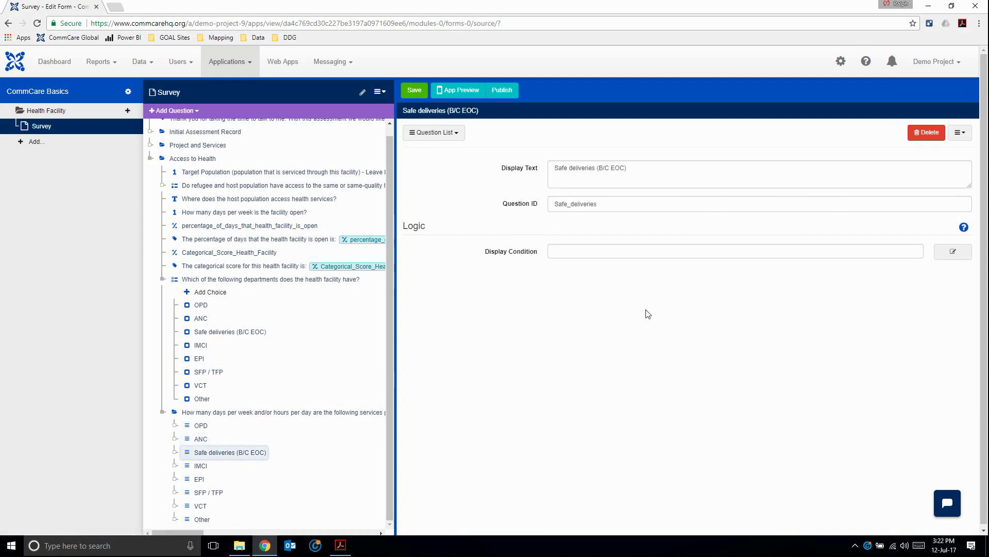
pyautogui.click(953, 252)
pyautogui.moveTo(341, 278); pyautogui.dragTo(545, 199)
pyautogui.moveTo(250, 332); pyautogui.dragTo(758, 195)
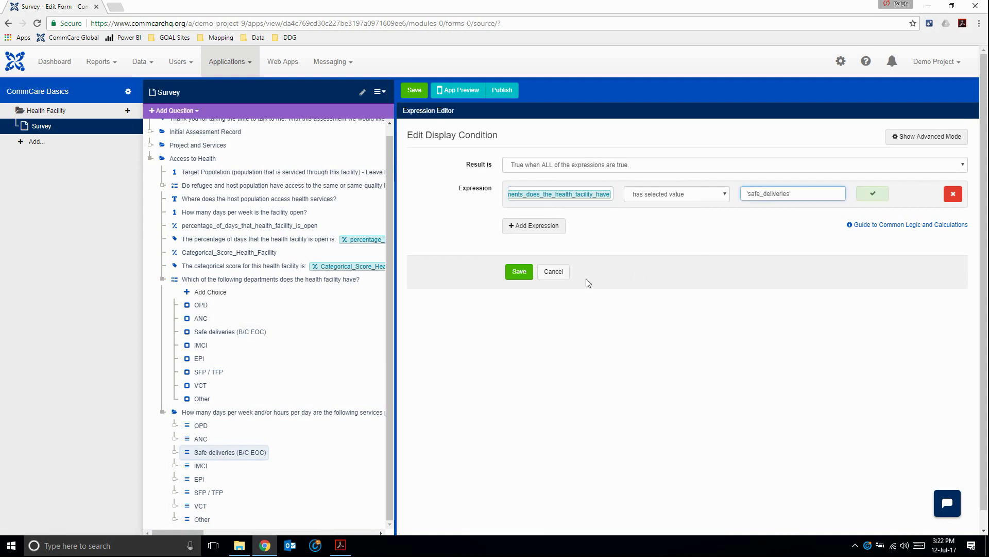
pyautogui.click(520, 272)
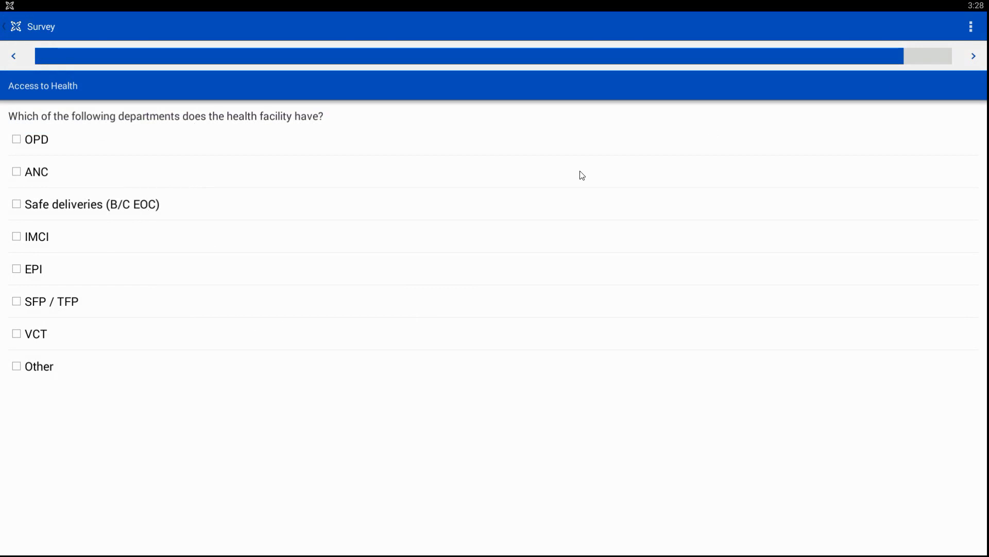
# Step: Test the departments question in the running survey, first unanswered and then with OPD, Safe deliveries (B/C EOC), EPI, SFP / TFP and Other selected
pyautogui.click(974, 56)
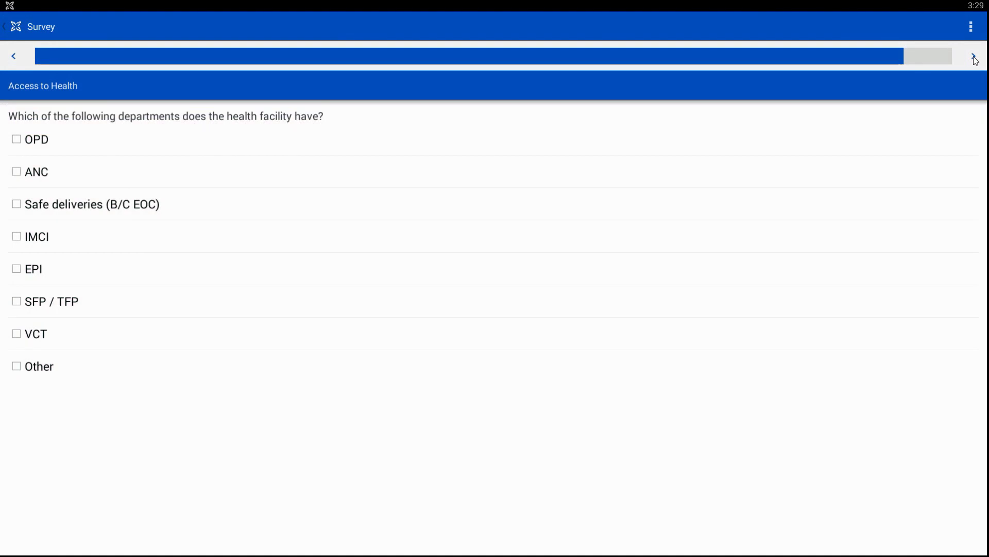
pyautogui.click(974, 56)
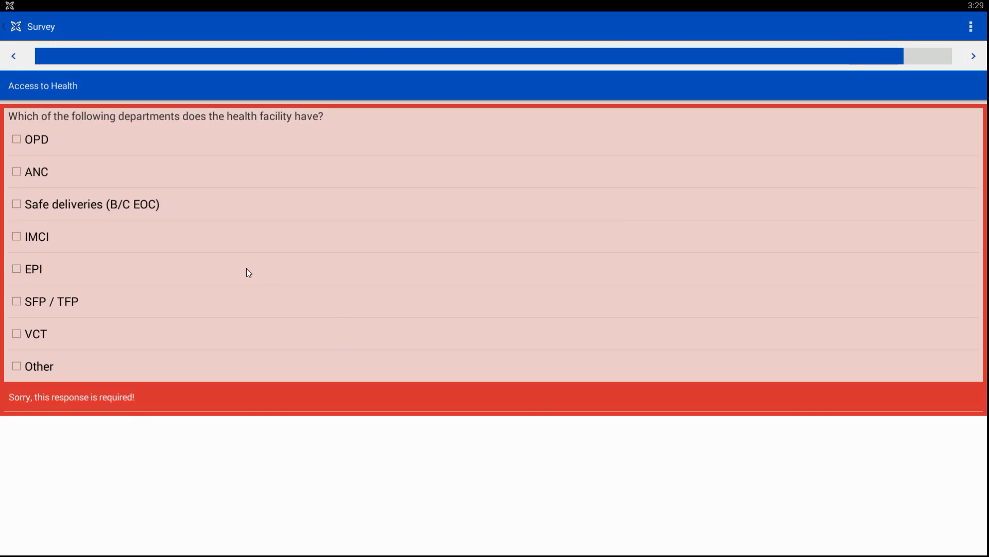
pyautogui.click(17, 140)
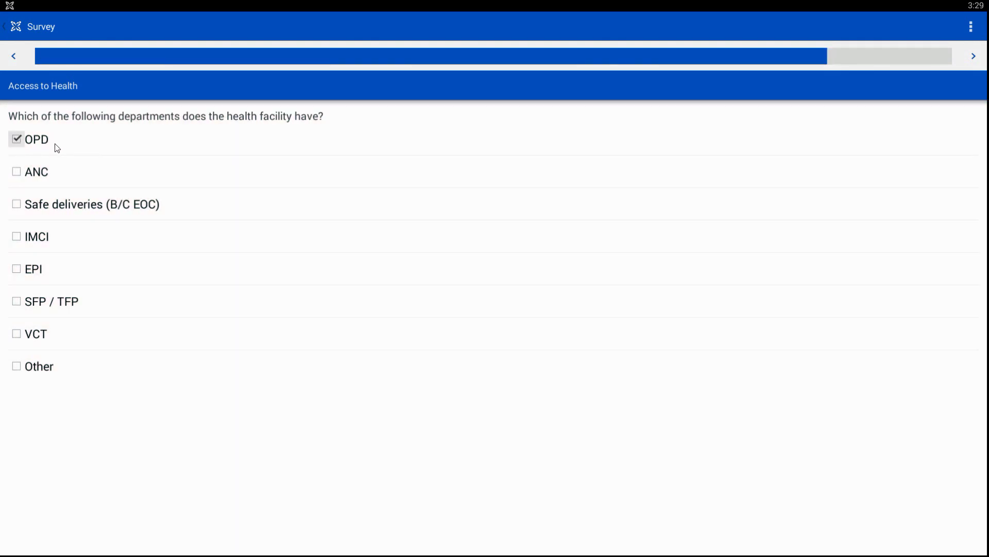
pyautogui.click(16, 204)
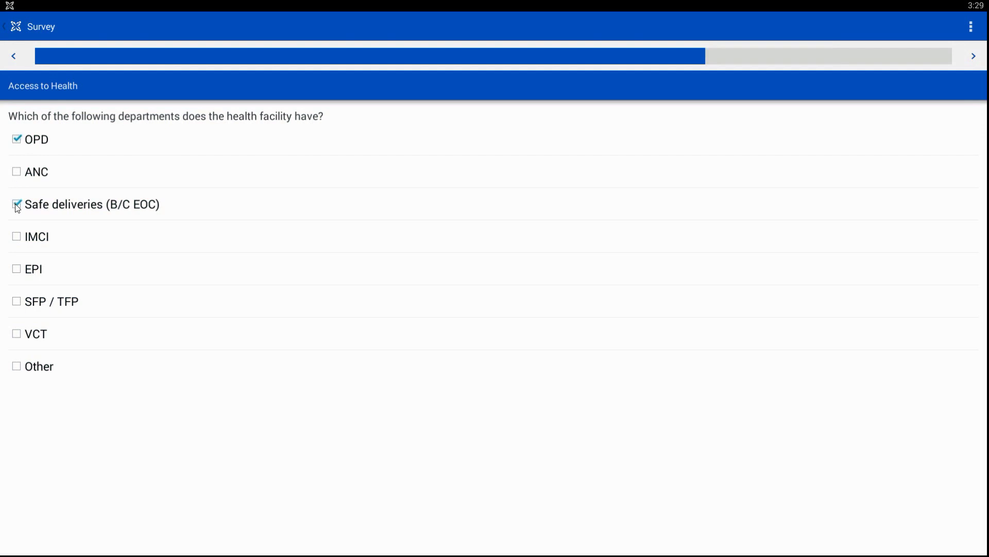
pyautogui.click(17, 269)
pyautogui.click(16, 304)
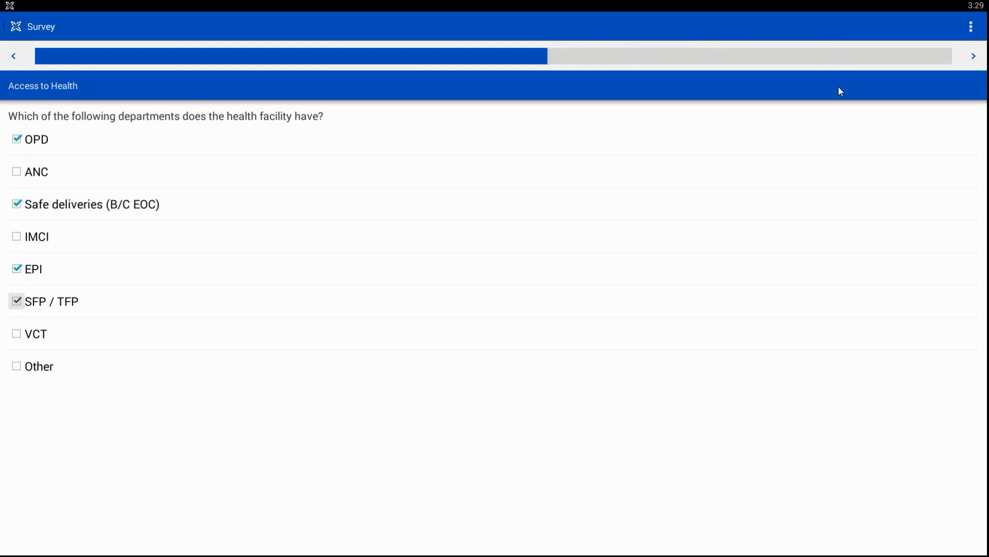
pyautogui.click(972, 57)
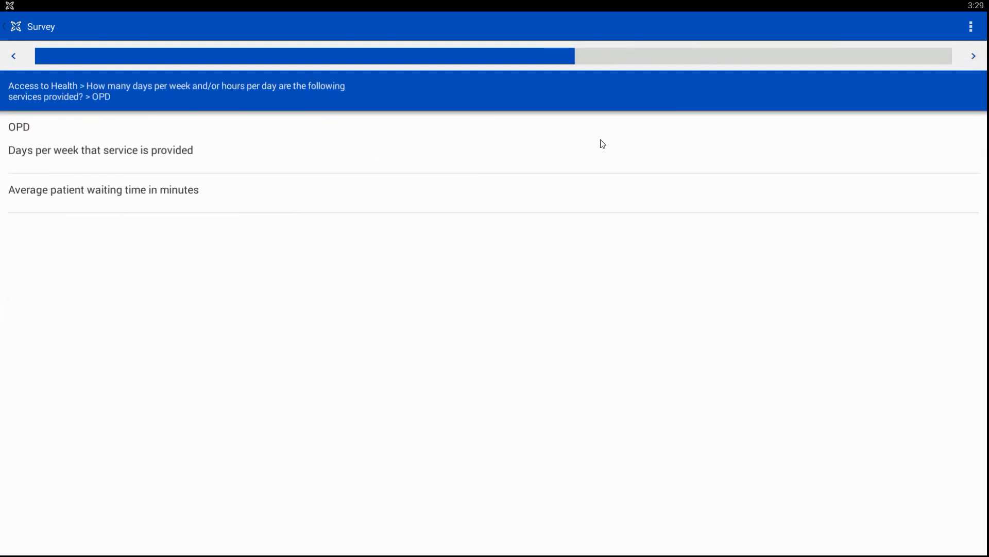
pyautogui.click(14, 57)
pyautogui.click(18, 367)
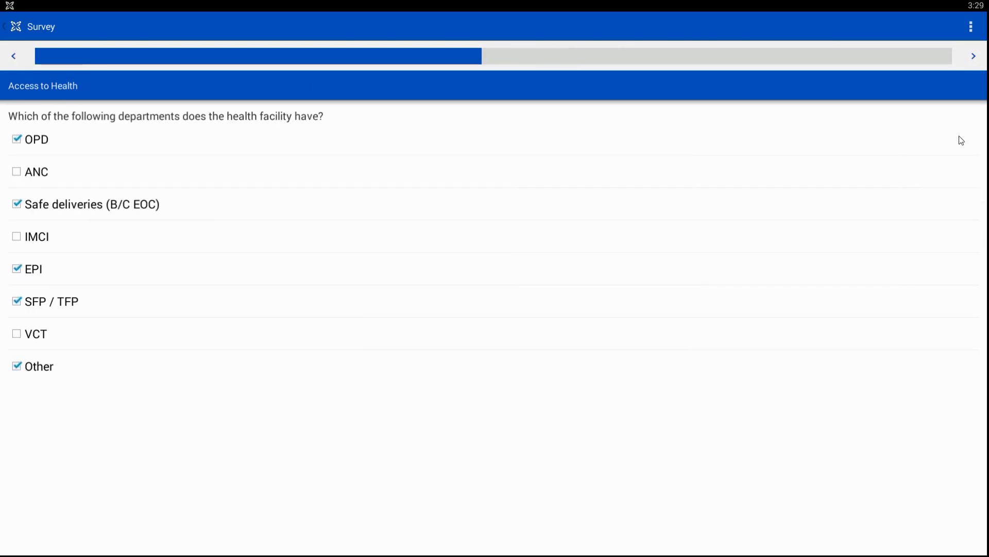
pyautogui.click(973, 56)
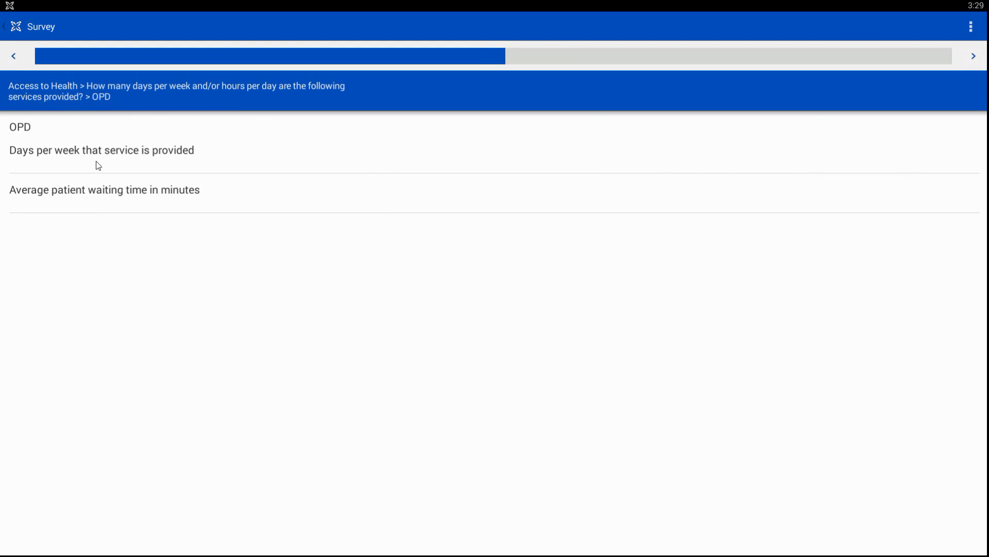
# Step: Answer the OPD questions with 8 days per week and 30 minutes average waiting time, and try to continue
pyautogui.click(78, 168)
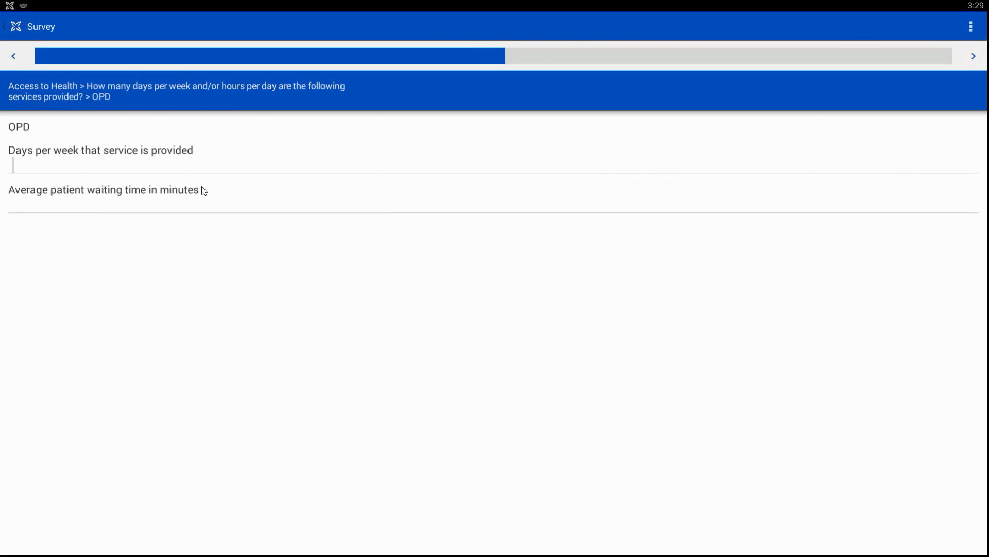
pyautogui.write('8')
pyautogui.click(191, 208)
pyautogui.write('30')
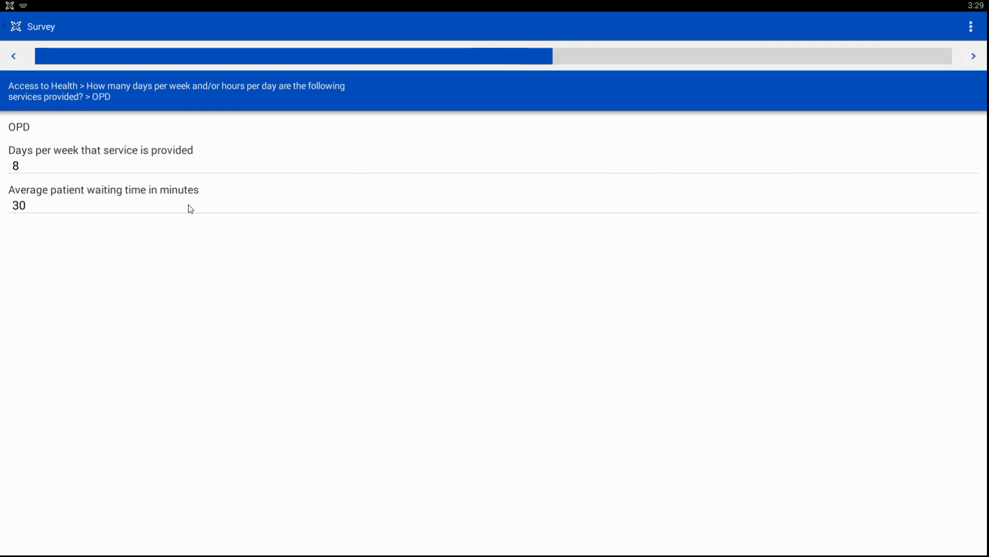
pyautogui.click(972, 57)
# Step: Change OPD's days per week to 4 and continue to the next service page
pyautogui.click(38, 162)
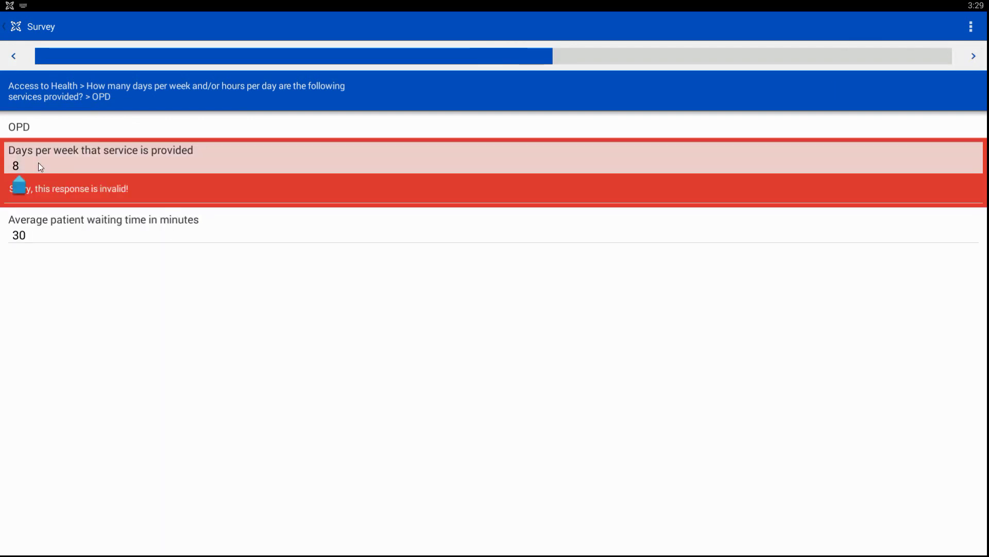
pyautogui.press('BackSpace')
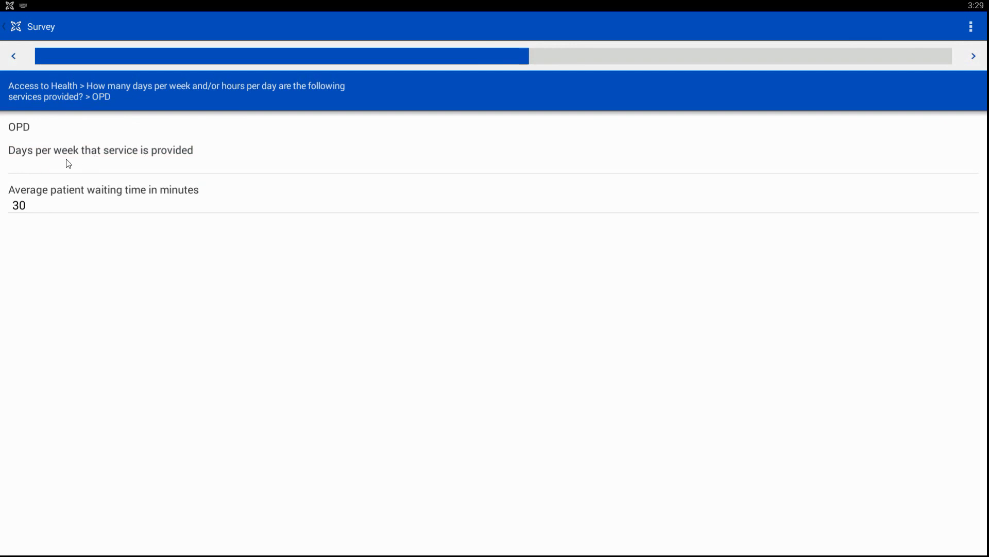
pyautogui.write('4')
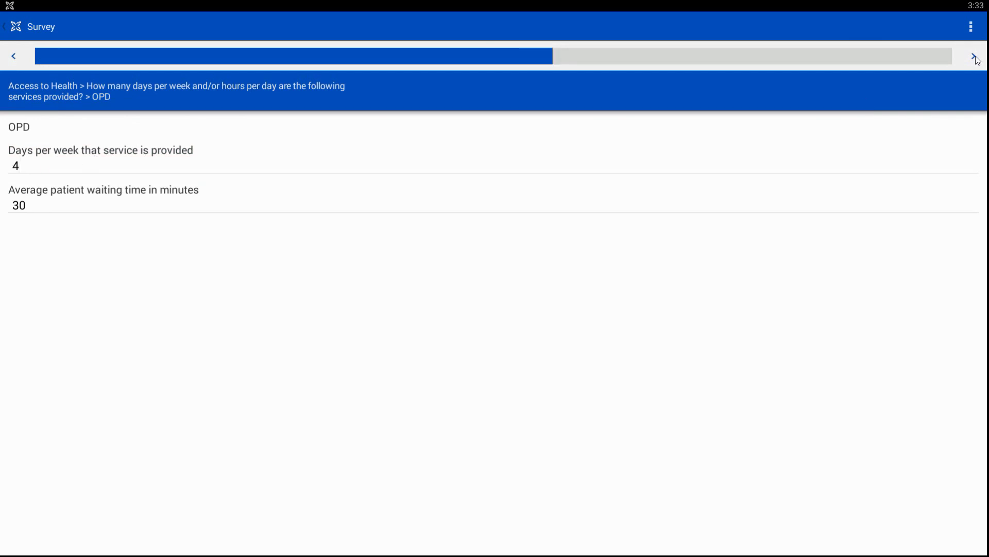
pyautogui.click(974, 57)
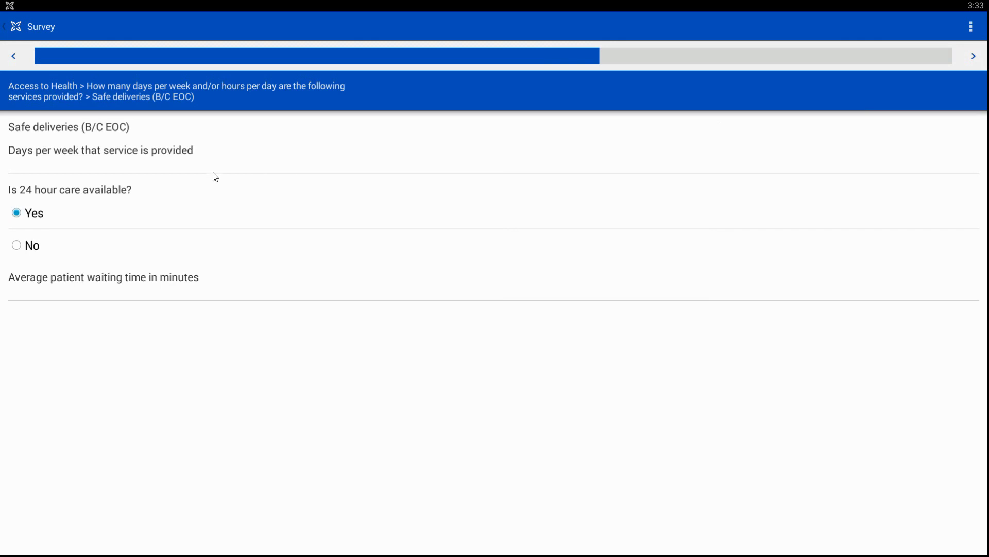
# Step: Enter 4 days per week for Safe deliveries (B/C EOC) and test the Yes and No answers for 24 hour care
pyautogui.click(162, 170)
pyautogui.write('4')
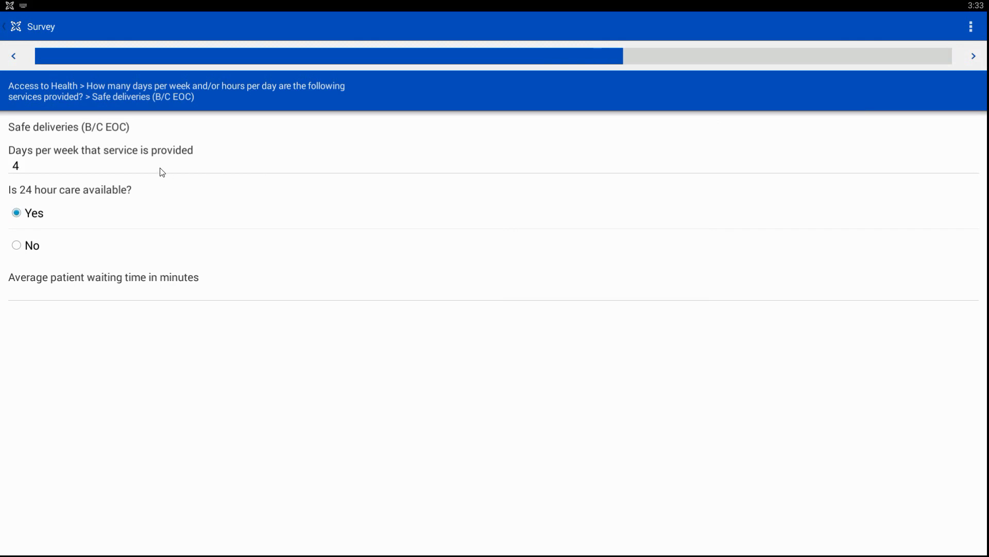
pyautogui.click(19, 217)
pyautogui.click(17, 246)
pyautogui.click(56, 296)
# Step: Switch back to the CommCare HQ form builder and examine the OPD and ANC question lists, especially the display condition of ANC's hours-per-day question
pyautogui.hotkey('alt', 'Tab')
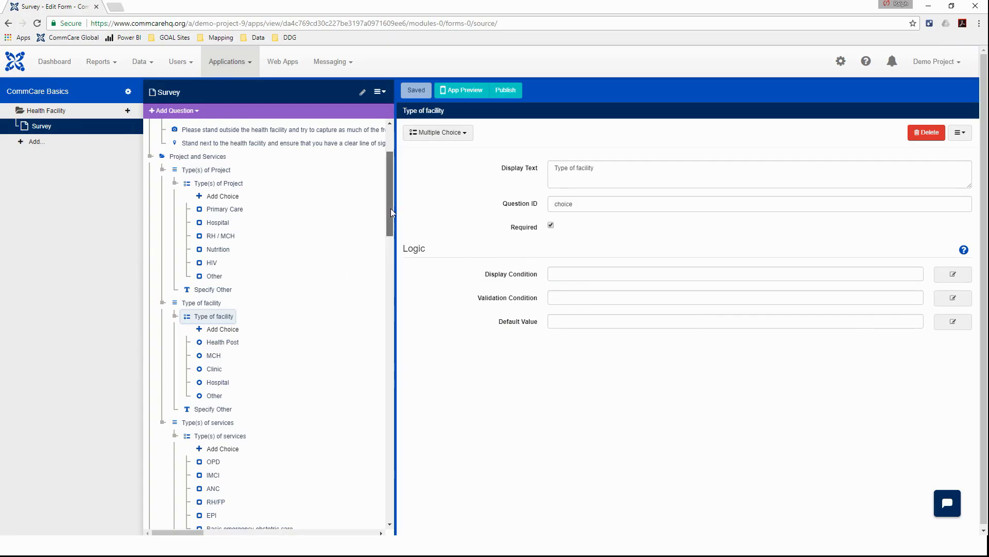
pyautogui.moveTo(390, 208); pyautogui.dragTo(388, 366)
pyautogui.moveTo(391, 369); pyautogui.dragTo(390, 374)
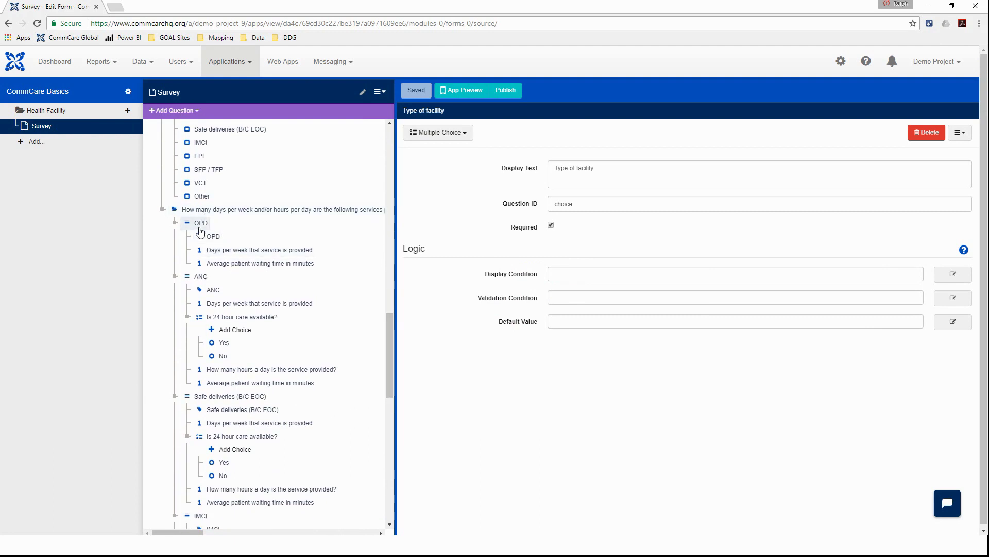
pyautogui.click(198, 223)
pyautogui.click(198, 281)
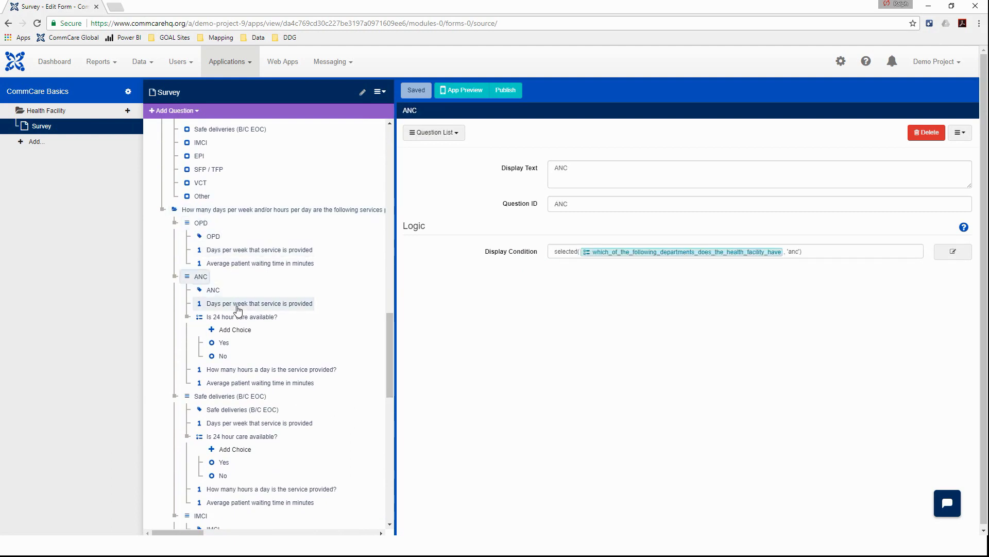
pyautogui.click(231, 304)
pyautogui.click(245, 318)
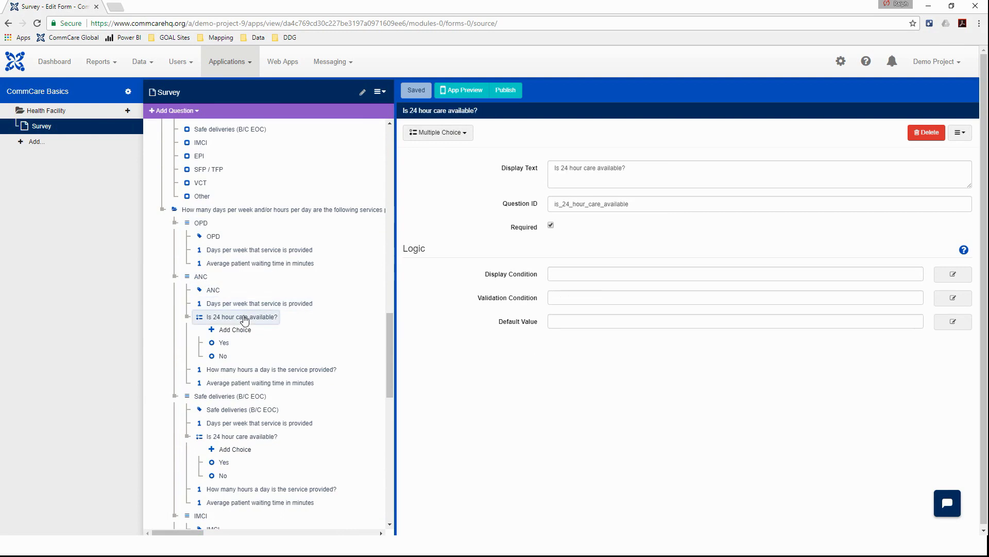
pyautogui.click(247, 375)
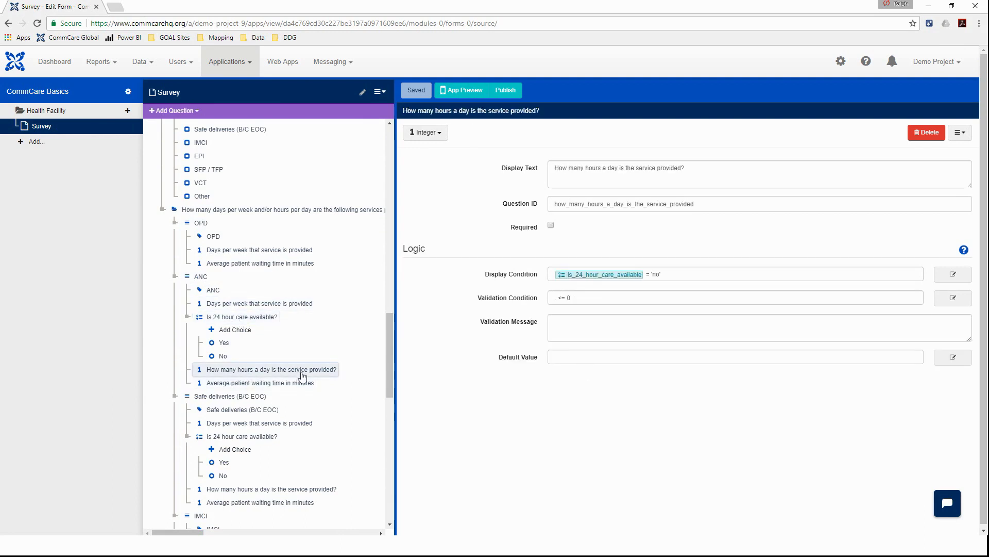
pyautogui.moveTo(580, 275)
# Step: Replace the question reference in the display condition of Safe deliveries' hours-per-day question with that list's own "Is 24 hour care available?" question
pyautogui.scroll(-1, 391, 374)
pyautogui.scroll(-1, 392, 375)
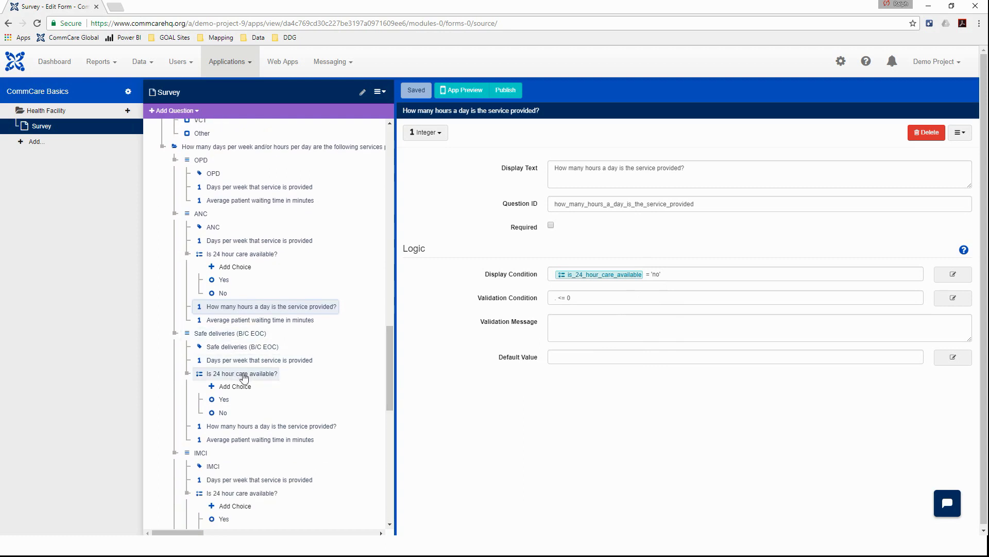
pyautogui.click(231, 429)
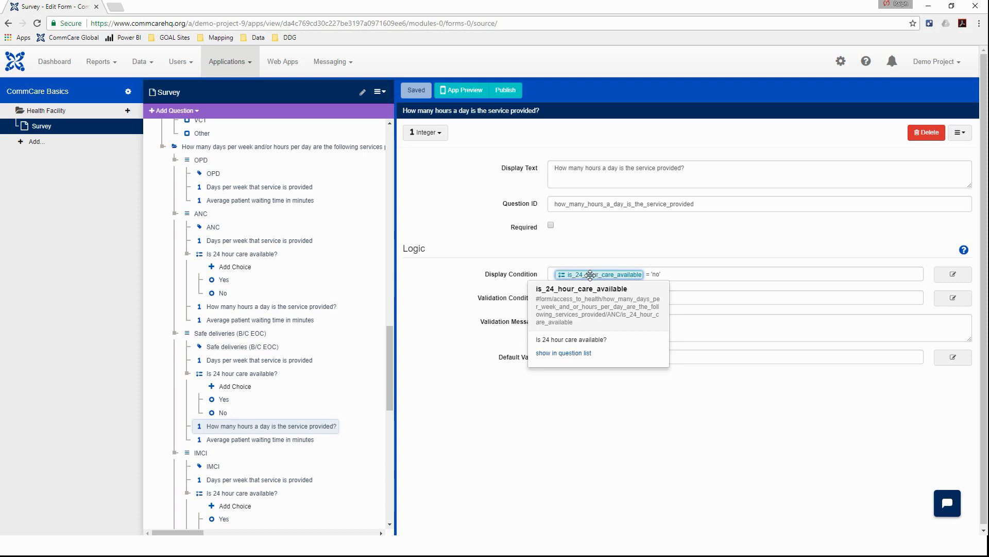
pyautogui.click(594, 275)
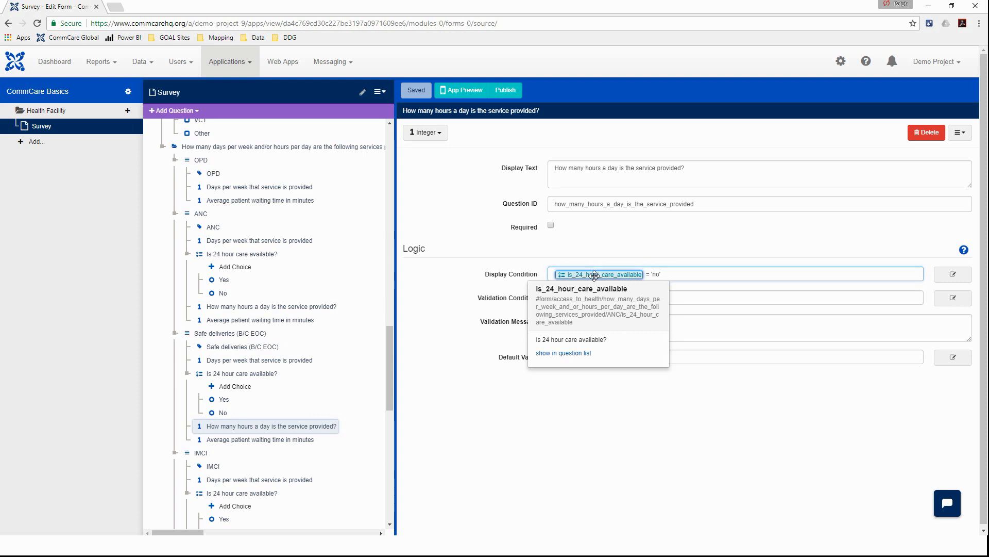
pyautogui.press('BackSpace')
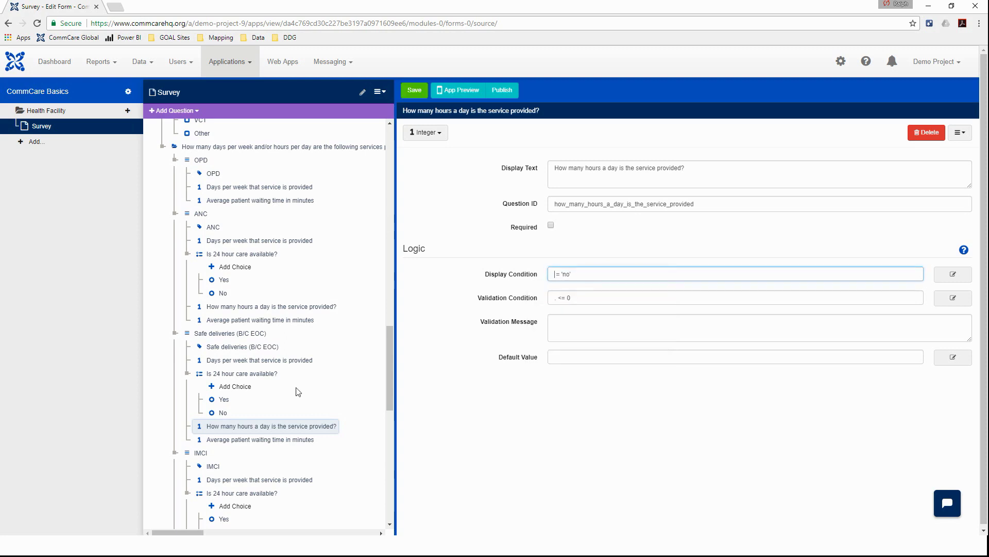
pyautogui.moveTo(238, 375); pyautogui.dragTo(554, 273)
# Step: Replace the question reference in the display condition of IMCI's hours-per-day question with IMCI's own "Is 24 hour care available?" question
pyautogui.scroll(-2, 350, 434)
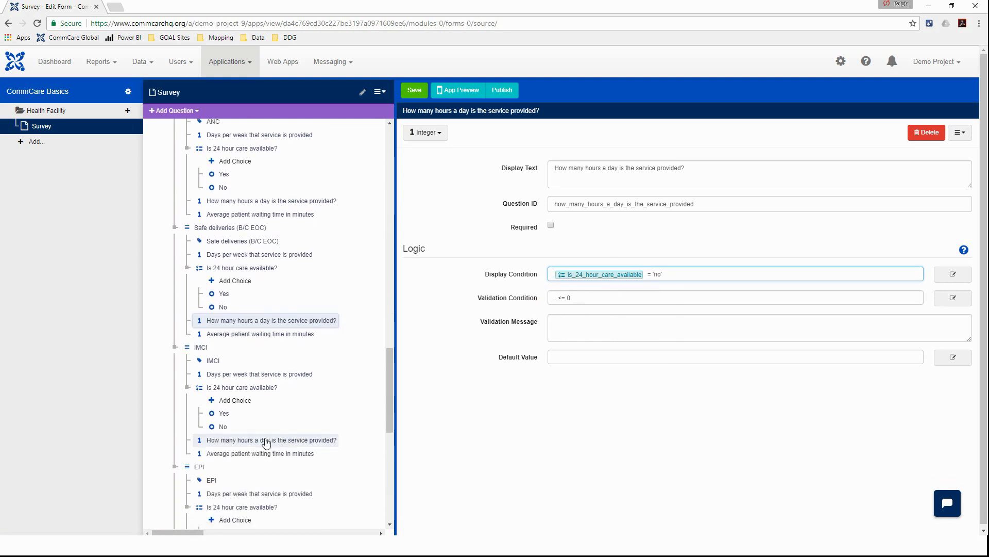
pyautogui.click(244, 443)
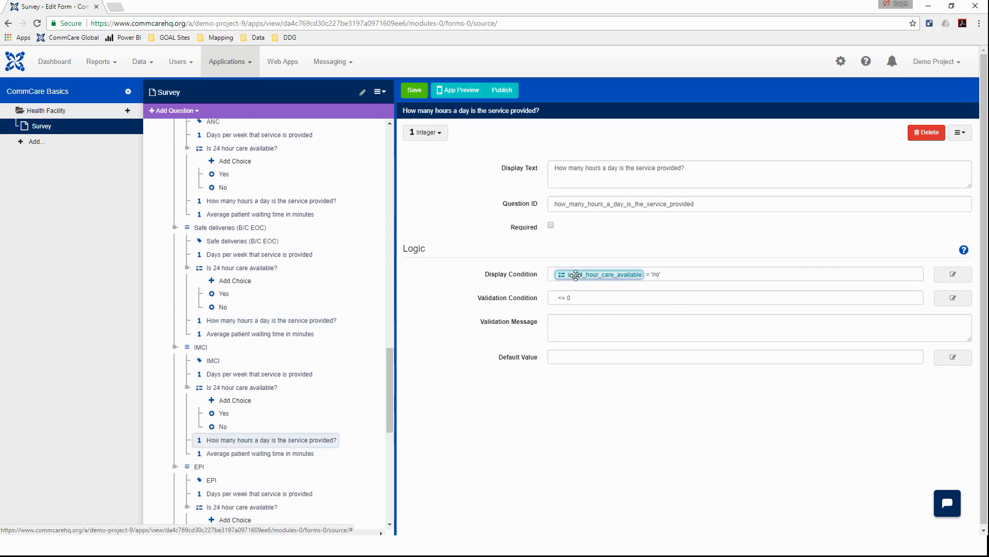
pyautogui.click(581, 275)
pyautogui.press('BackSpace')
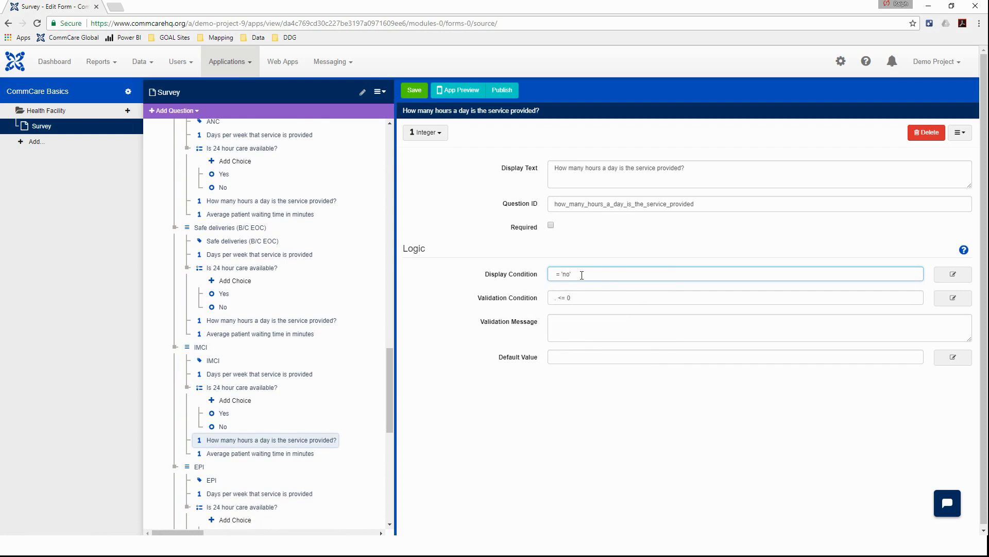
pyautogui.moveTo(260, 396); pyautogui.dragTo(553, 275)
# Step: Make the display condition of EPI's hours-per-day question reference EPI's own "Is 24 hour care available?" question
pyautogui.scroll(-4, 345, 360)
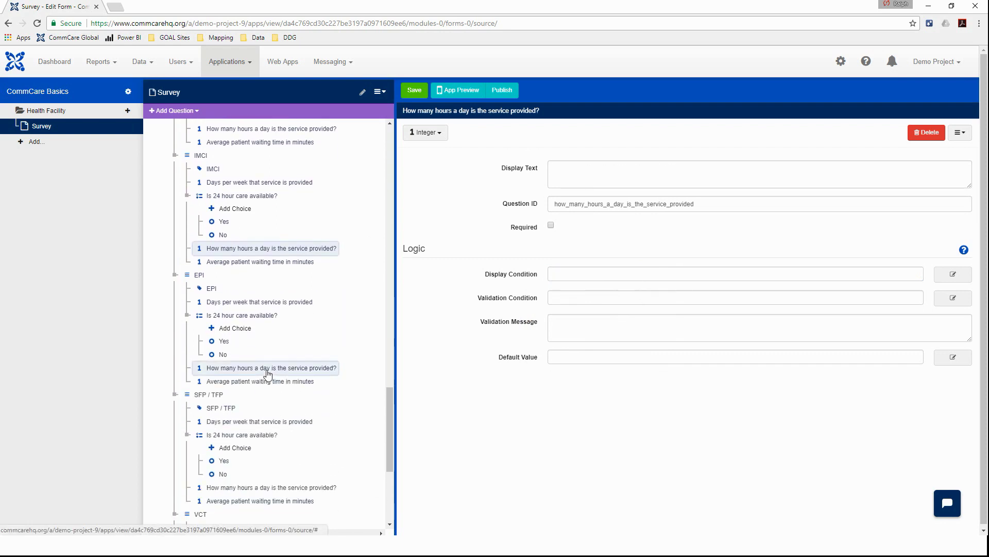
pyautogui.click(579, 274)
pyautogui.press('BackSpace')
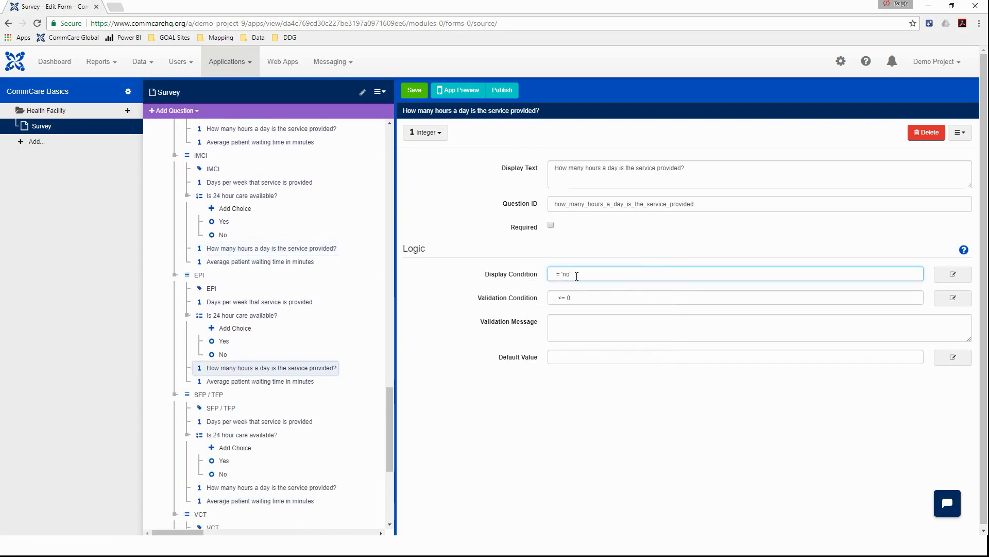
pyautogui.moveTo(275, 318); pyautogui.dragTo(552, 274)
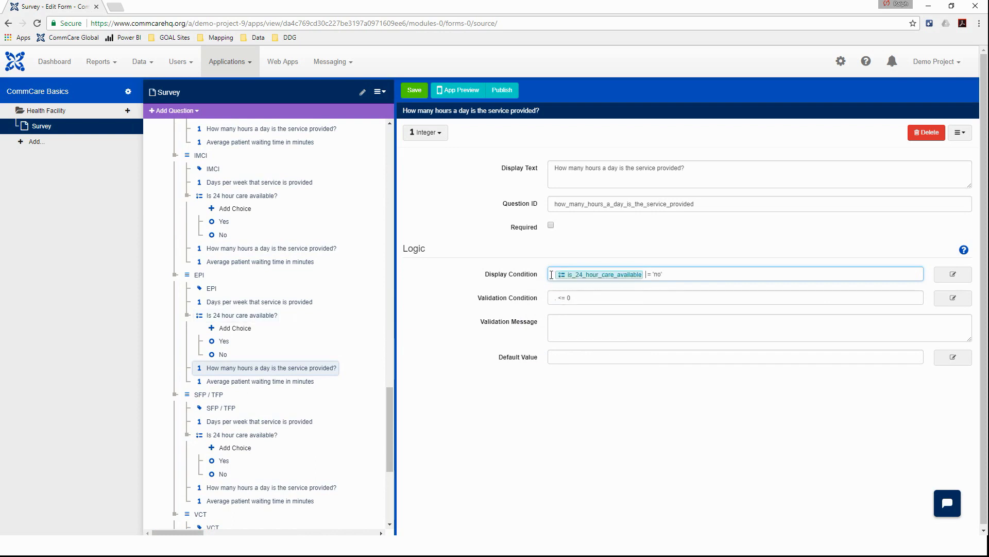
# Step: Replace the question reference in SFP / TFP's hours-per-day display condition with that list's own "Is 24 hour care available?" question
pyautogui.scroll(-1, 312, 396)
pyautogui.click(233, 432)
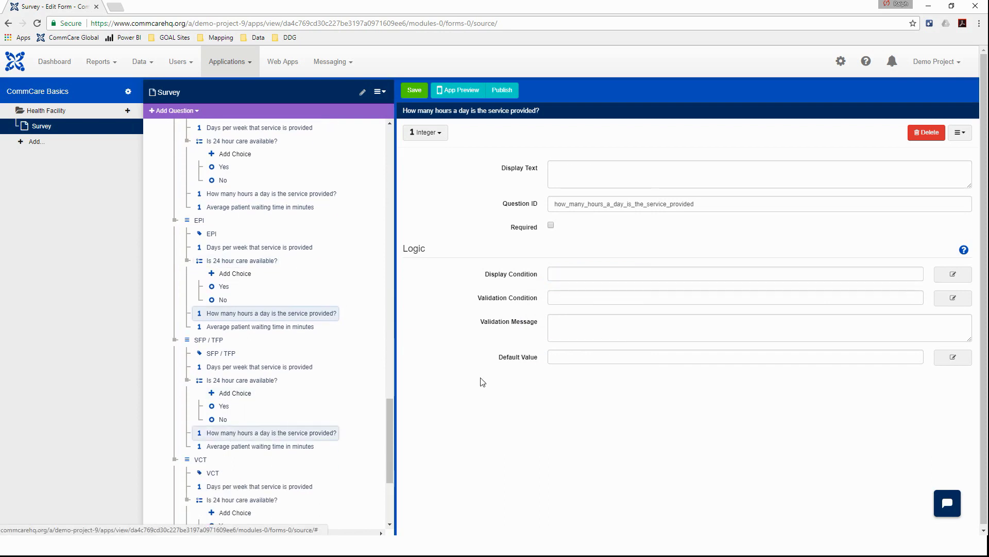
pyautogui.click(572, 275)
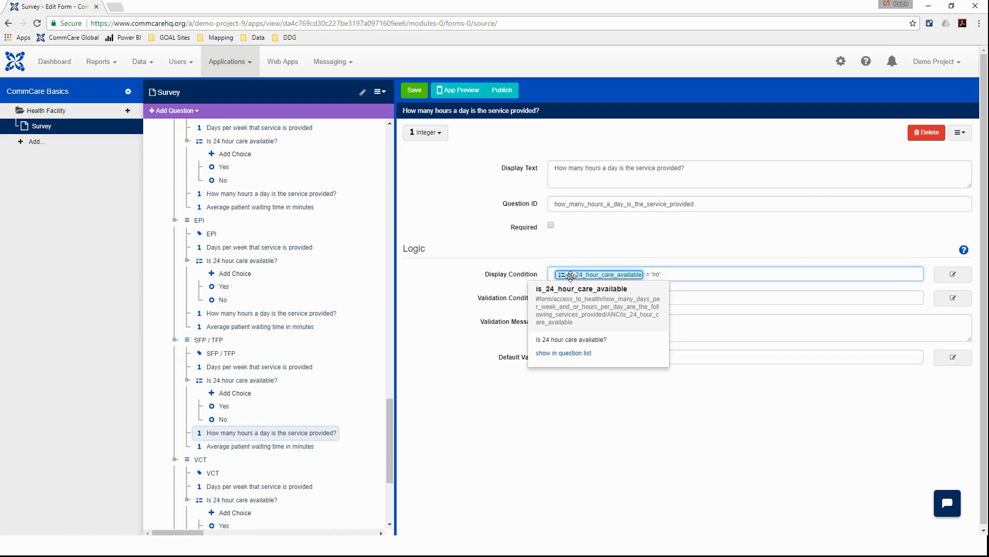
pyautogui.moveTo(242, 380); pyautogui.dragTo(553, 275)
# Step: Point the display condition of VCT's hours-per-day question to VCT's own "Is 24 hour care available?" question
pyautogui.scroll(-3, 311, 384)
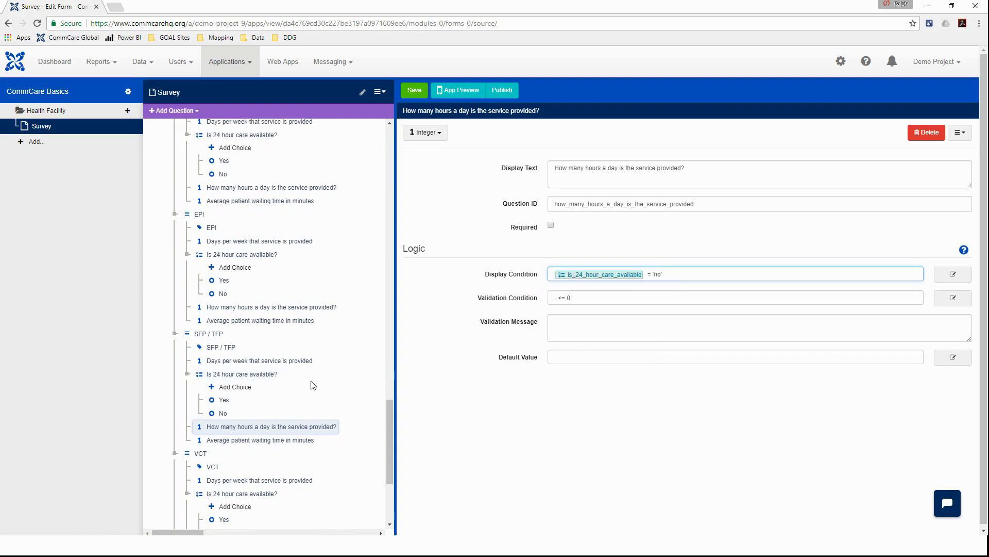
pyautogui.click(248, 410)
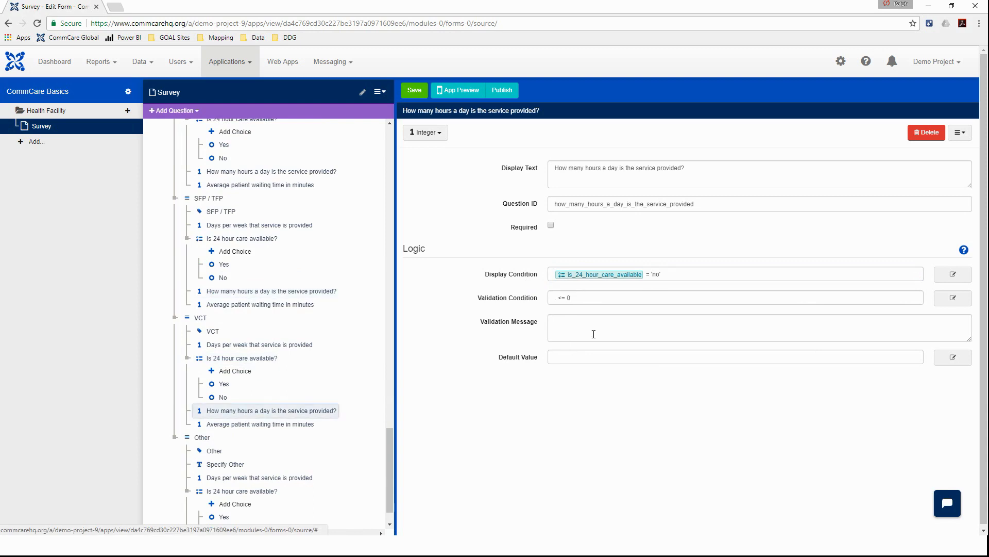
pyautogui.click(583, 275)
pyautogui.press('BackSpace')
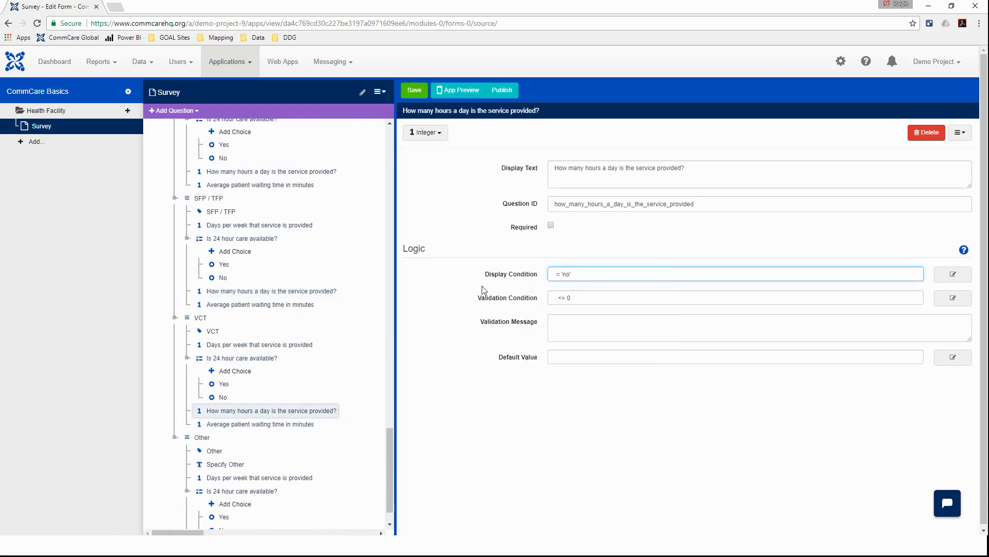
pyautogui.moveTo(254, 359); pyautogui.dragTo(557, 275)
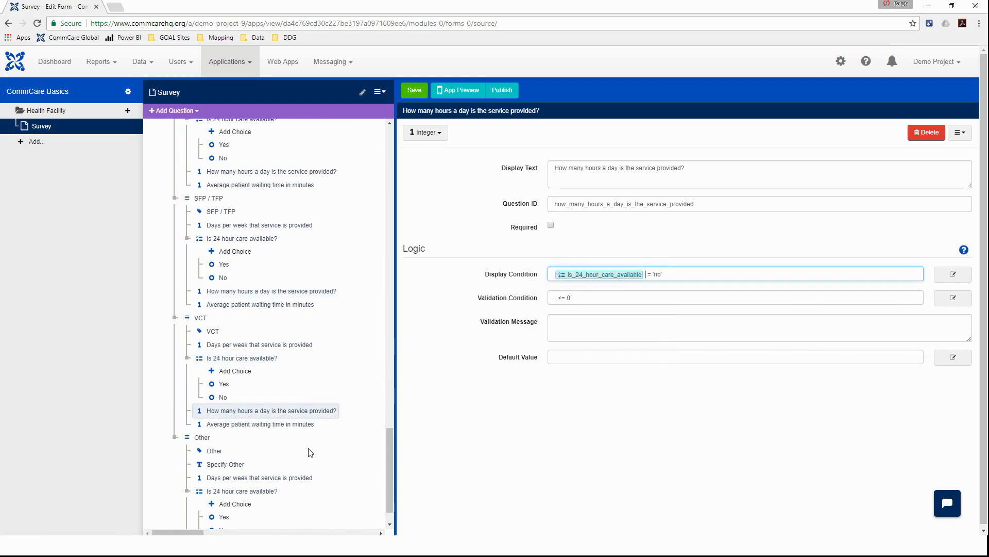
# Step: Replace the reference in the display condition of Other's hours-per-day question with Other's own "Is 24 hour care available?" question
pyautogui.scroll(-1, 311, 452)
pyautogui.click(237, 508)
pyautogui.click(576, 275)
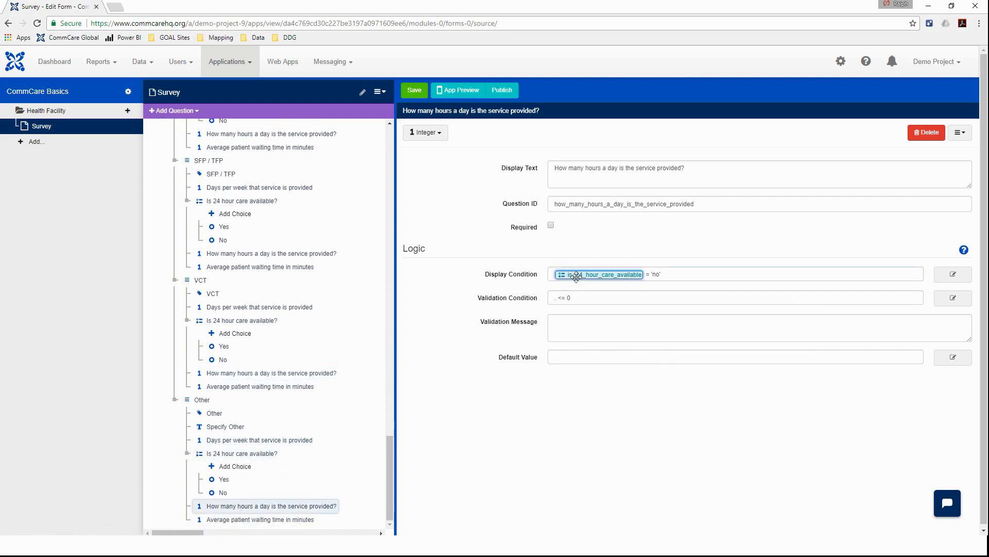
pyautogui.press('BackSpace')
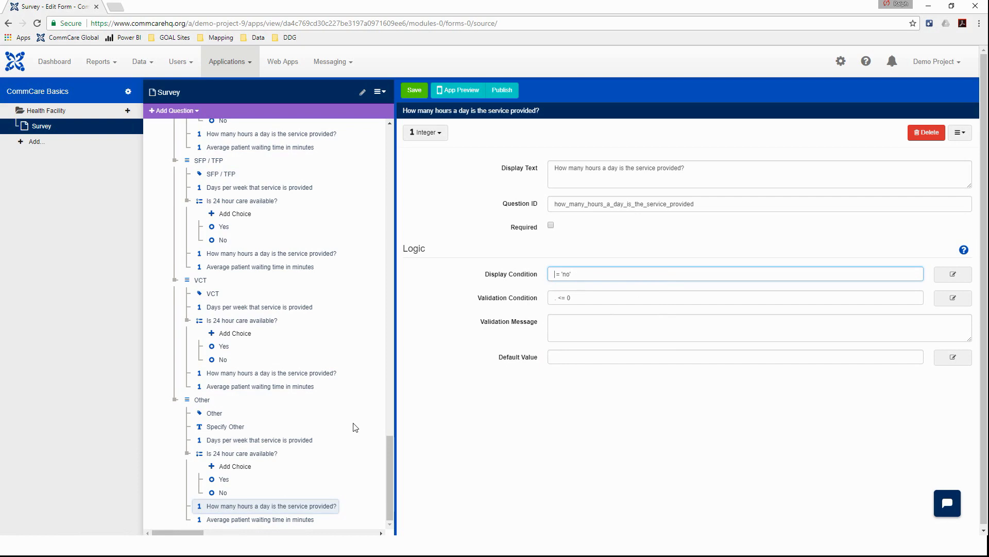
pyautogui.moveTo(237, 454); pyautogui.dragTo(551, 274)
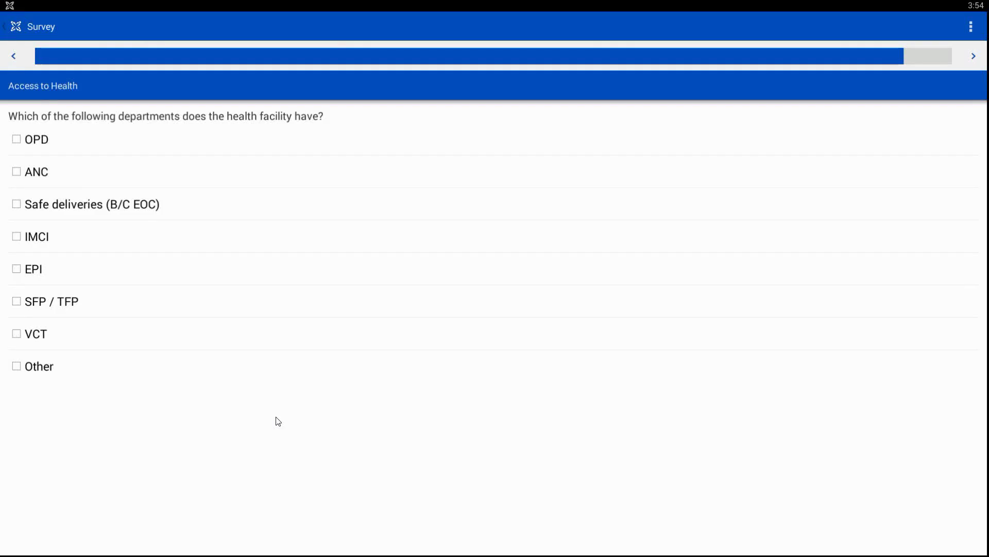
# Step: In the mobile survey, select OPD, Safe deliveries (B/C EOC) and Other as the facility's departments and continue to the service pages
pyautogui.click(17, 138)
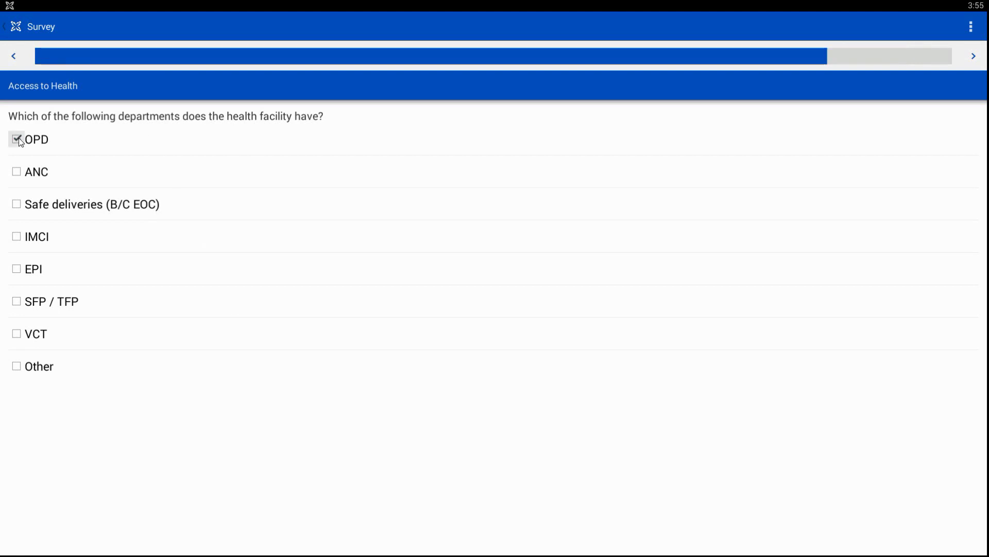
pyautogui.click(16, 205)
pyautogui.click(18, 367)
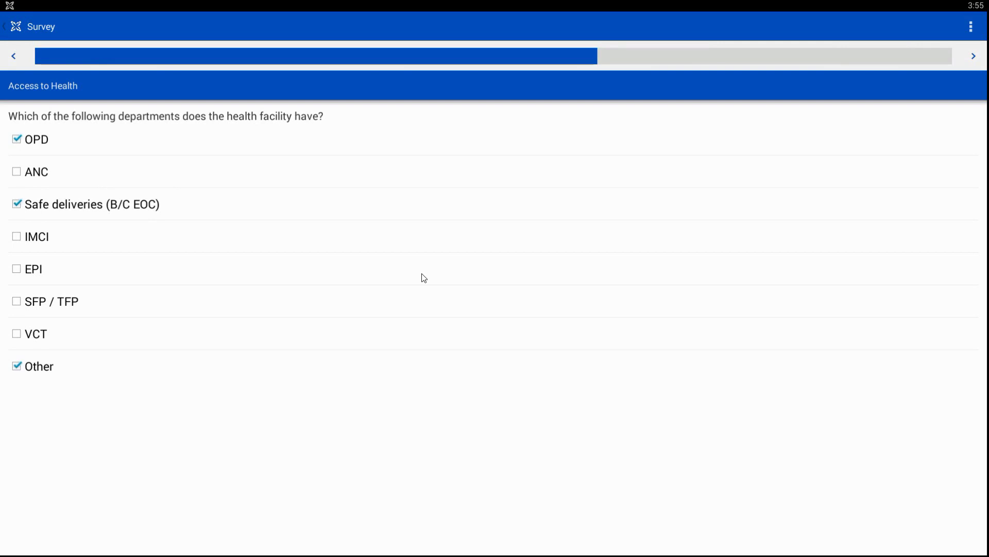
pyautogui.click(974, 56)
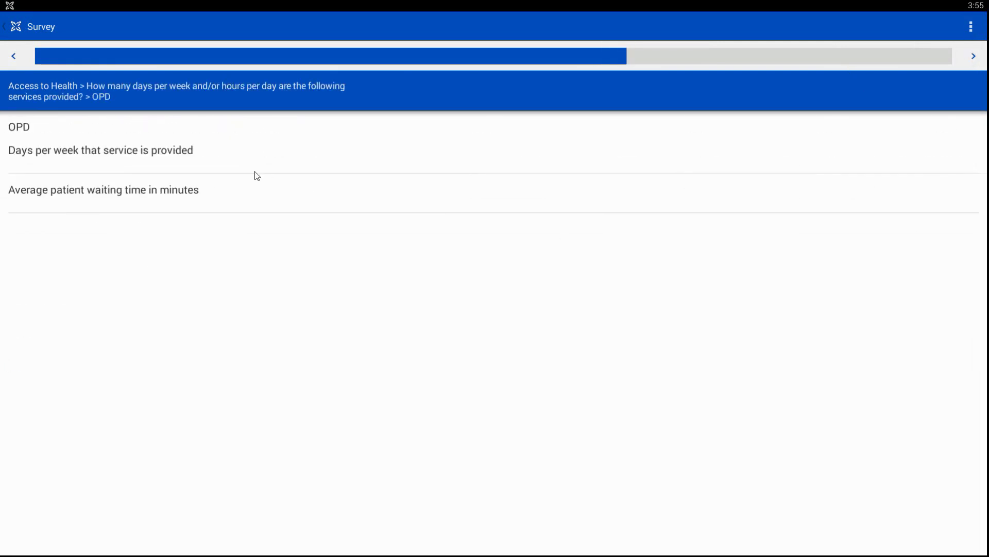
# Step: Enter 5 days per week and a 32-minute average patient waiting time for OPD, and continue to the next service
pyautogui.write('5')
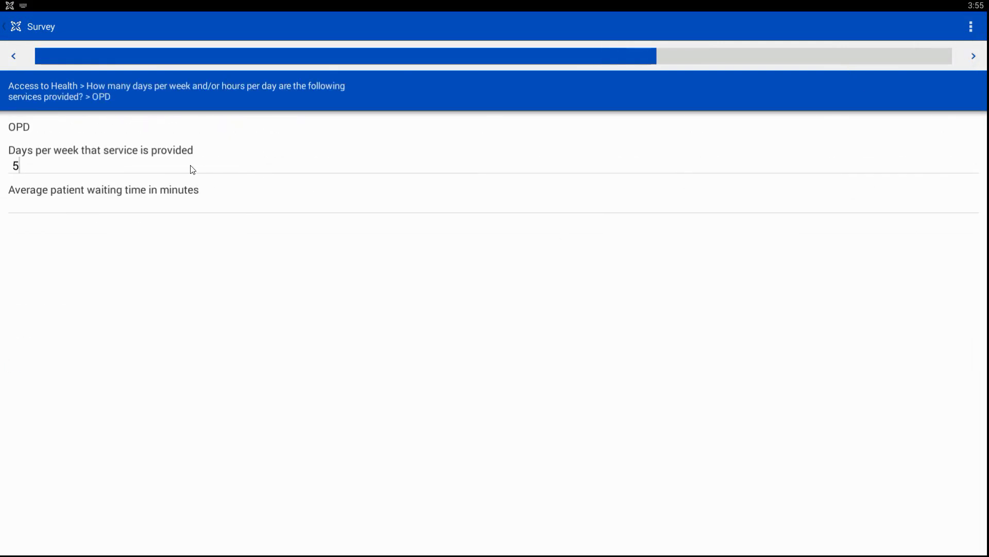
pyautogui.click(138, 215)
pyautogui.write('32')
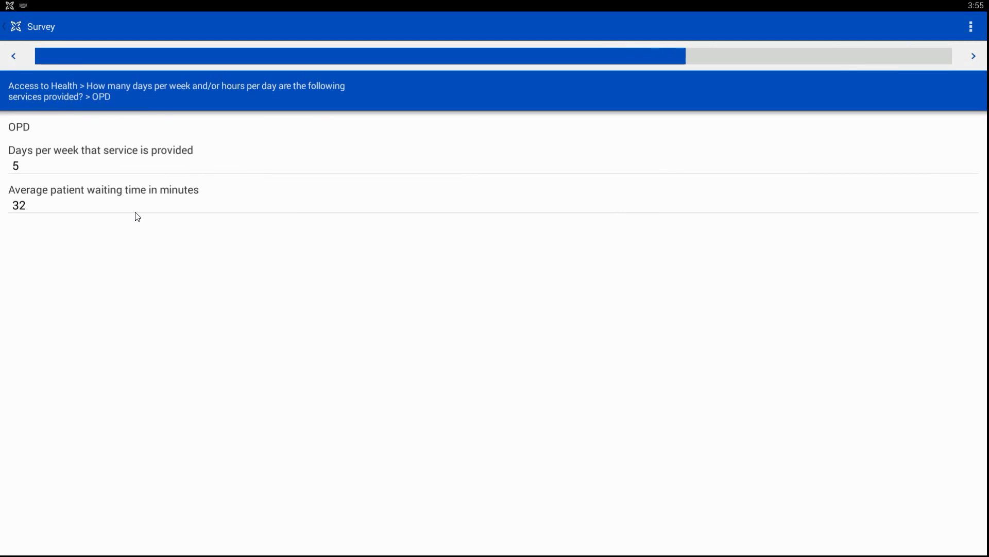
pyautogui.click(979, 56)
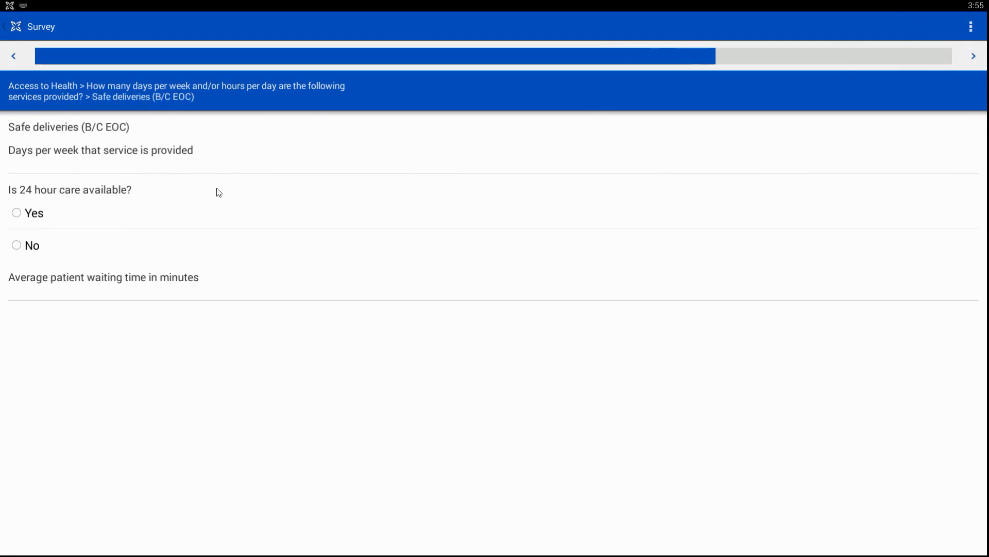
# Step: Enter 5 days per week for Safe deliveries (B/C EOC) and test 24 hour care with Yes, ending on No
pyautogui.write('5')
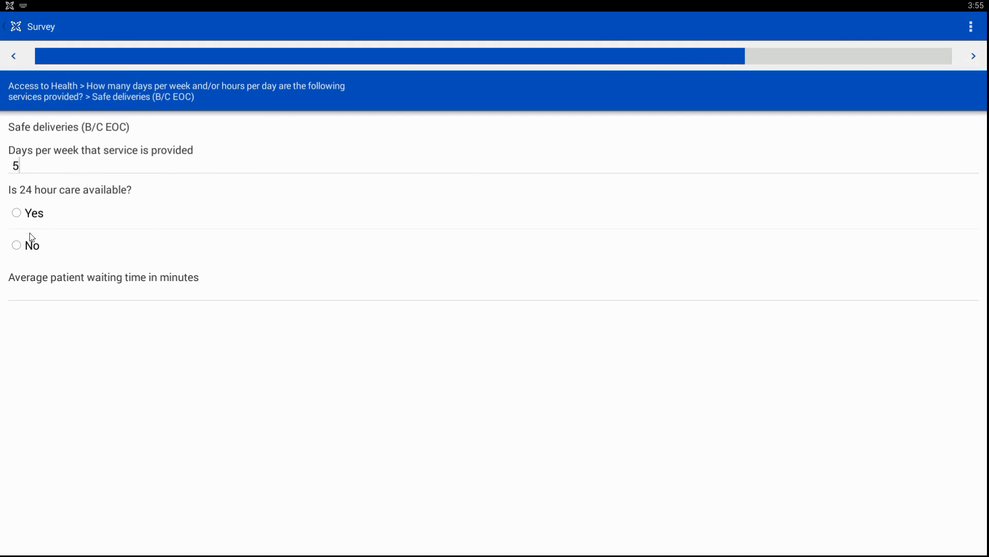
pyautogui.click(23, 212)
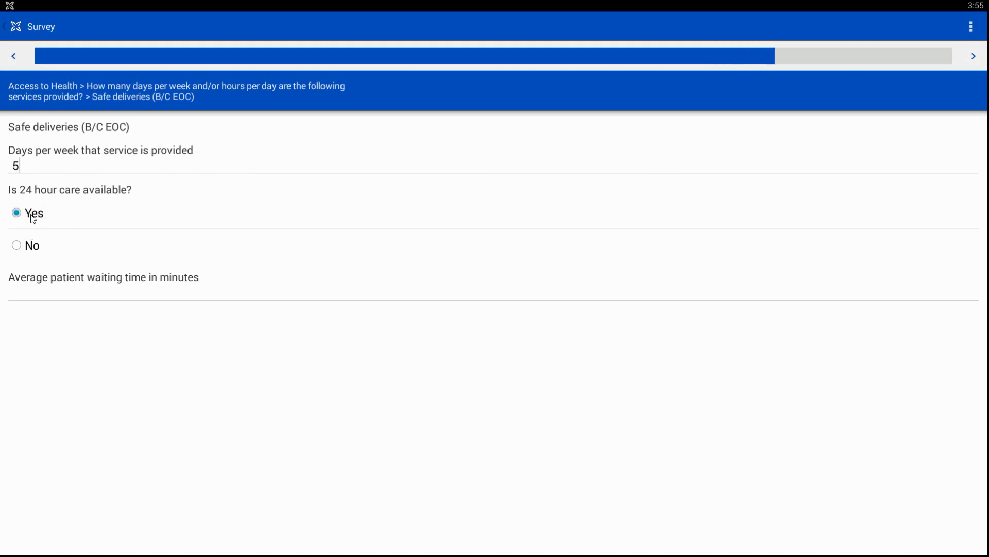
pyautogui.click(18, 246)
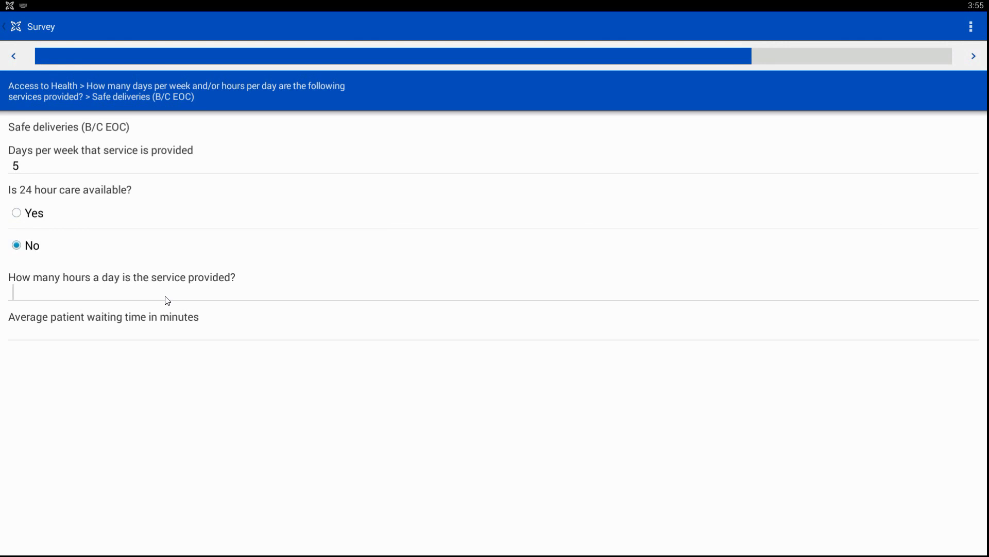
# Step: Enter 33 hours a day and a 23-minute average waiting time for Safe deliveries, and try to continue
pyautogui.write('33')
pyautogui.click(126, 335)
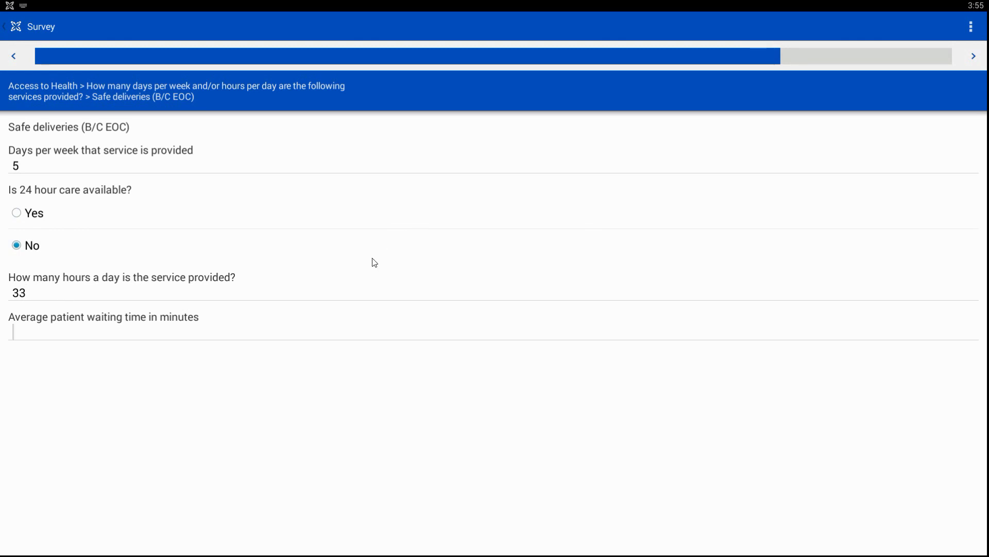
pyautogui.write('23')
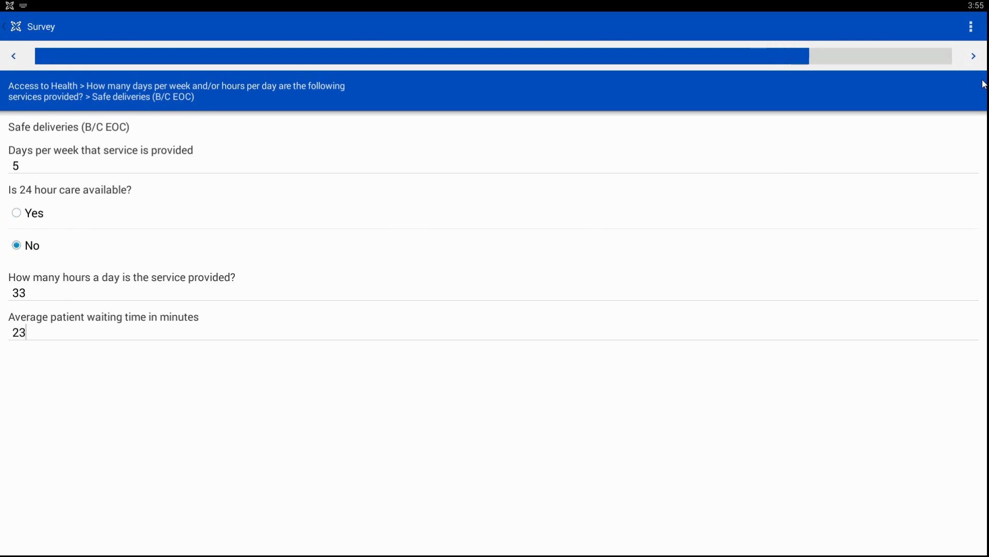
pyautogui.click(971, 57)
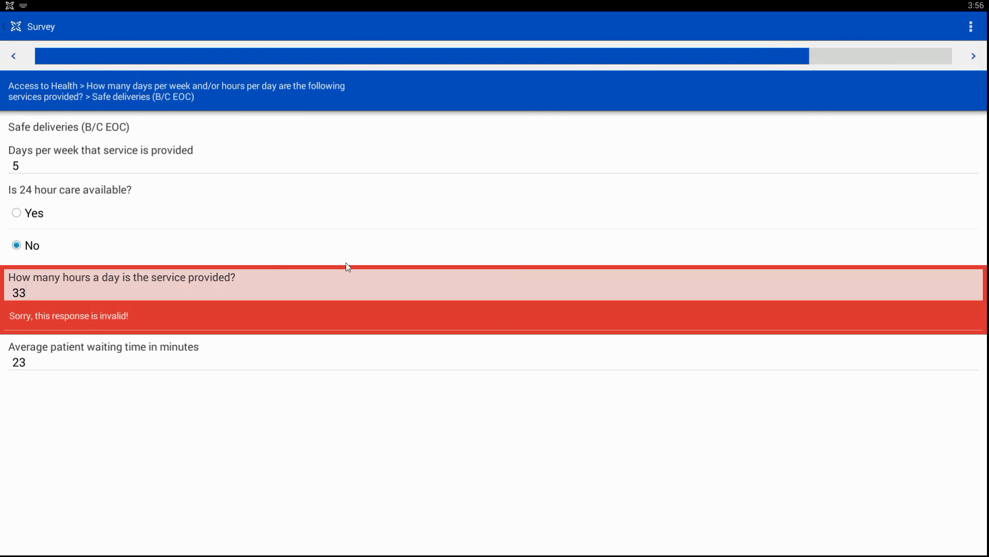
# Step: Change Safe deliveries' hours per day to 4 and continue to the Other service page
pyautogui.click(50, 294)
pyautogui.press('BackSpace')
pyautogui.press('BackSpace')
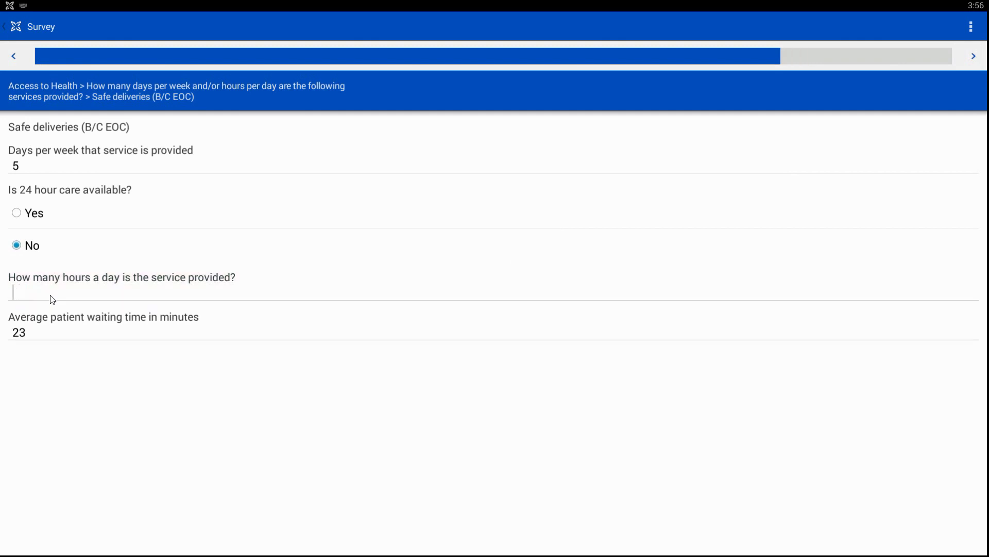
pyautogui.write('4')
pyautogui.click(974, 61)
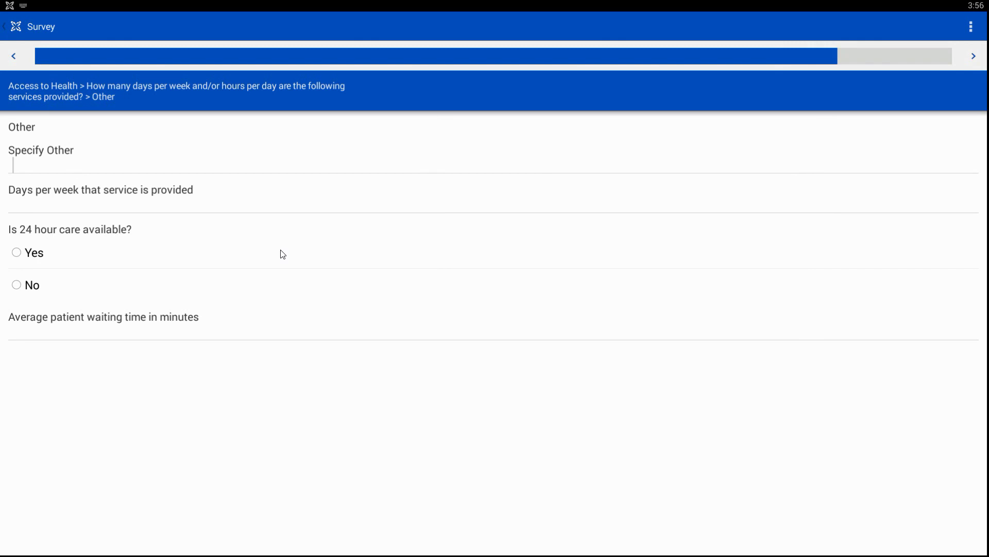
# Step: Specify the other service as "Other department", provided 2 days per week, with No for 24 hour care
pyautogui.write('O')
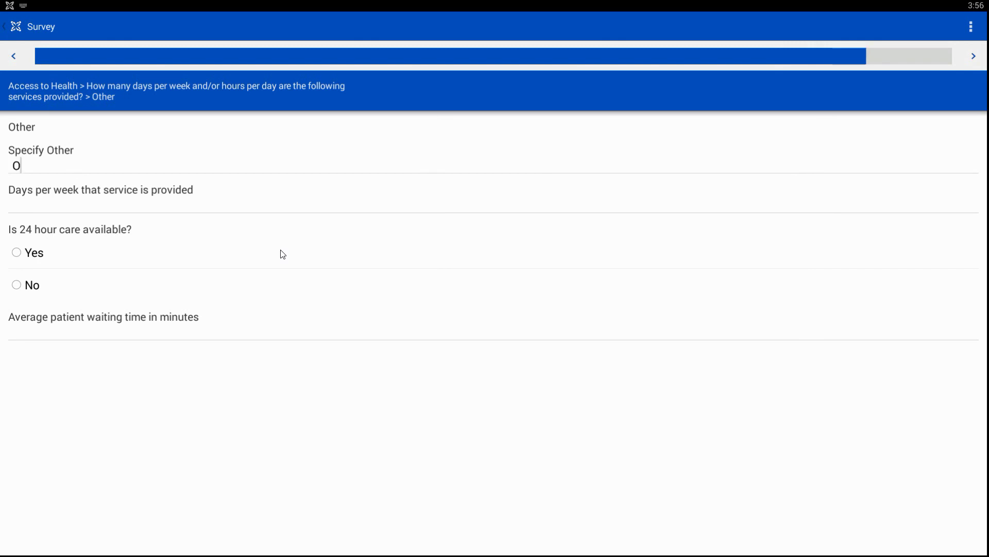
pyautogui.write('ther department')
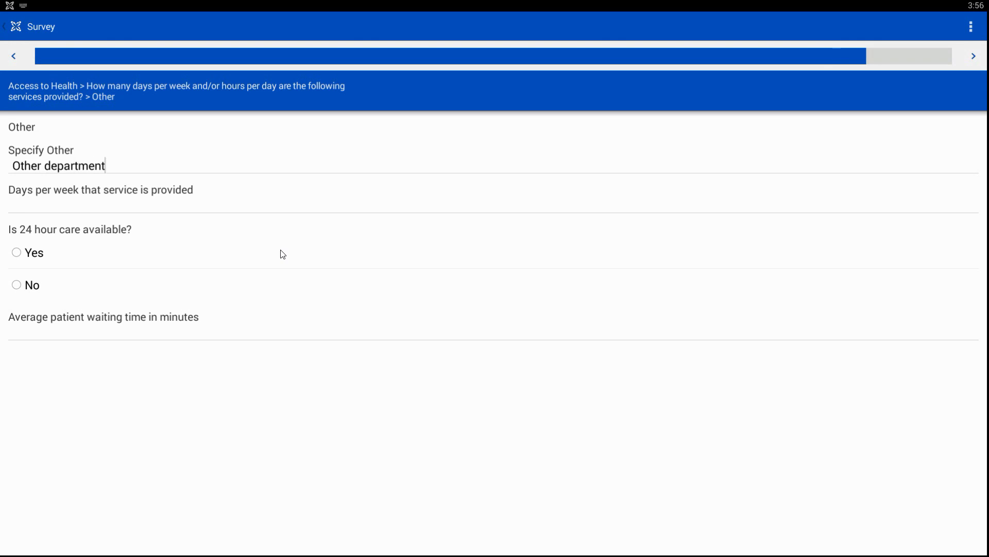
pyautogui.click(117, 210)
pyautogui.write('2')
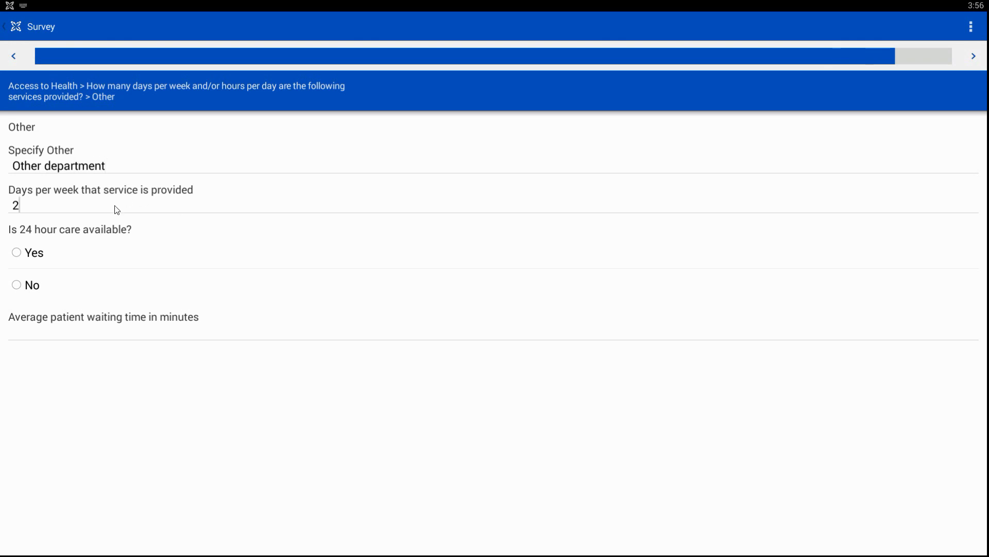
pyautogui.click(33, 288)
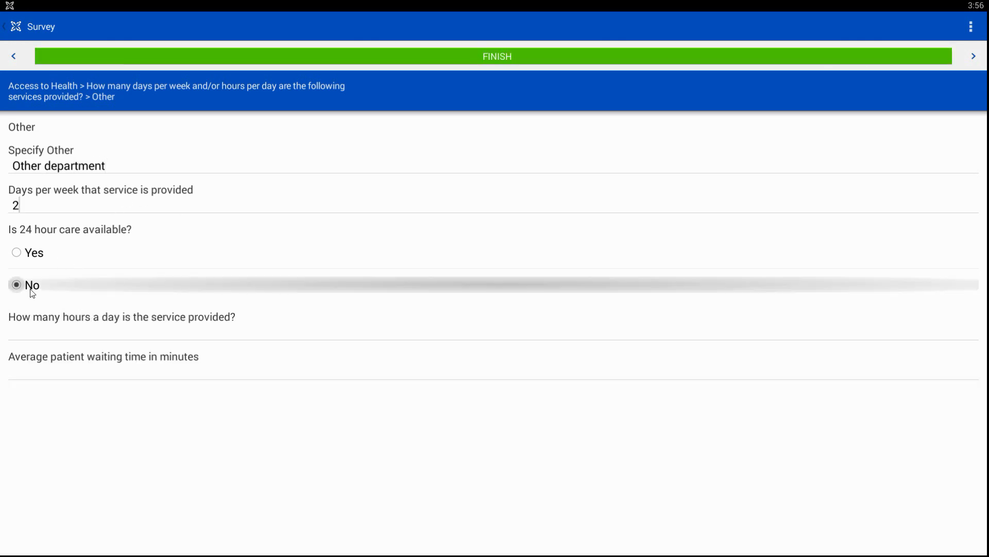
# Step: Enter 2 hours a day and an average patient waiting time of 23 minutes for the Other service
pyautogui.click(103, 340)
pyautogui.write('2')
pyautogui.click(75, 372)
pyautogui.write('23')
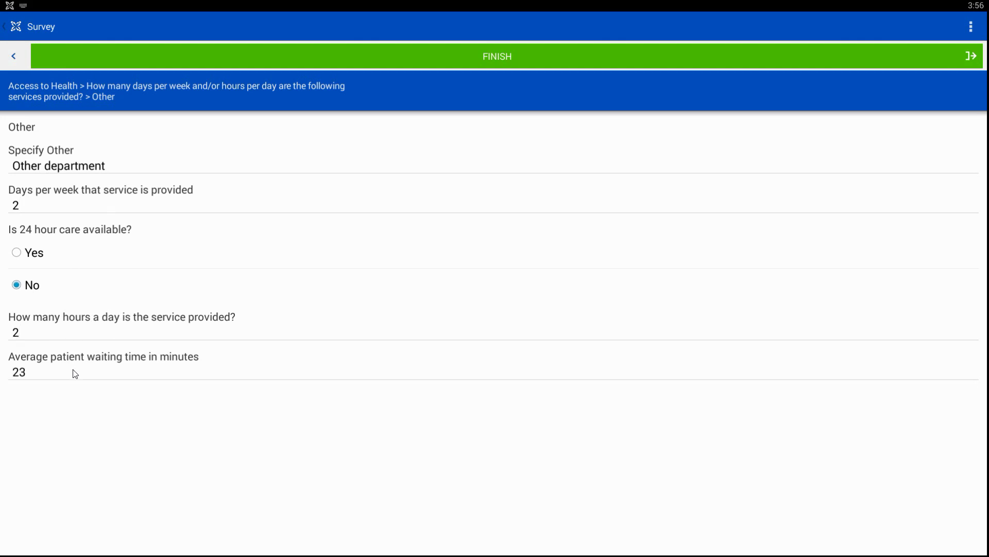